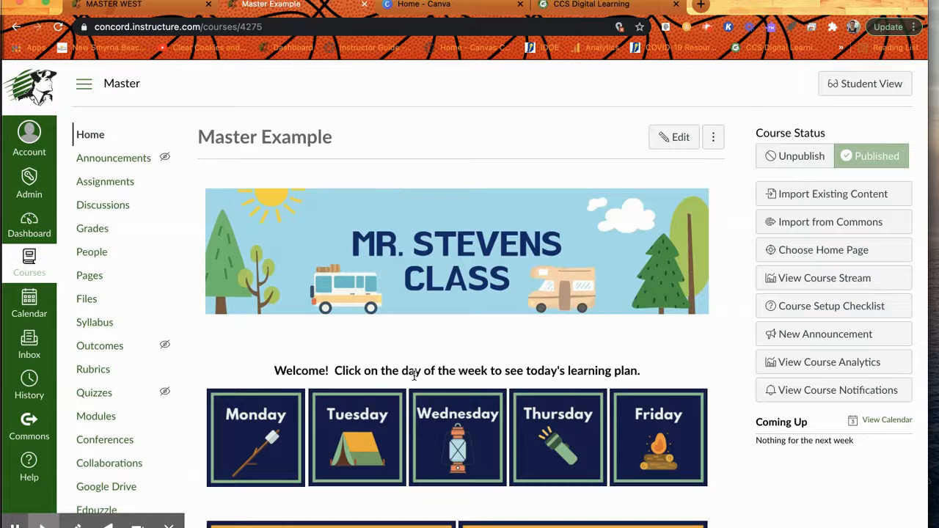
Step: Look over the Master Example home page, including its banner, weekday buttons and resource buttons
{"action": "scroll", "coordinate": [538, 348], "scroll_direction": "down", "scroll_amount": 3}
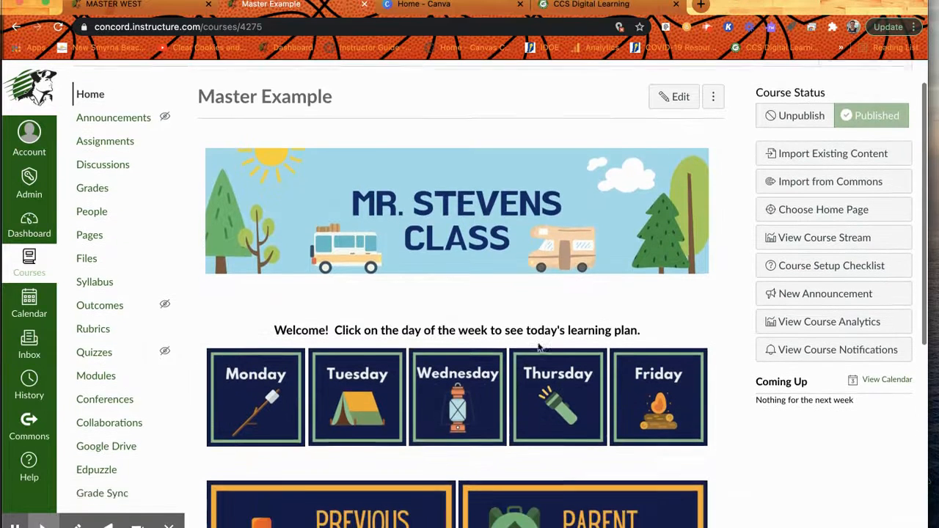
{"action": "scroll", "coordinate": [538, 348], "scroll_direction": "down", "scroll_amount": 1}
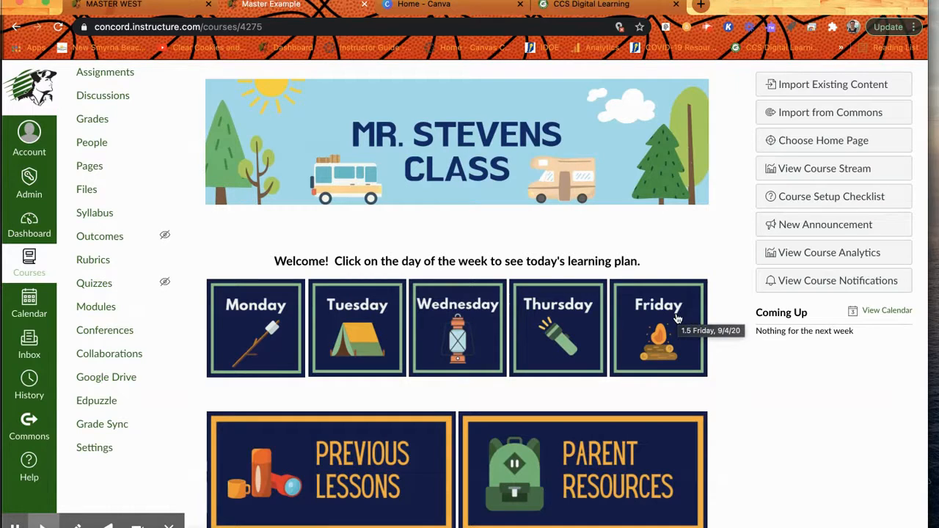
{"action": "scroll", "coordinate": [676, 323], "scroll_direction": "down", "scroll_amount": 2}
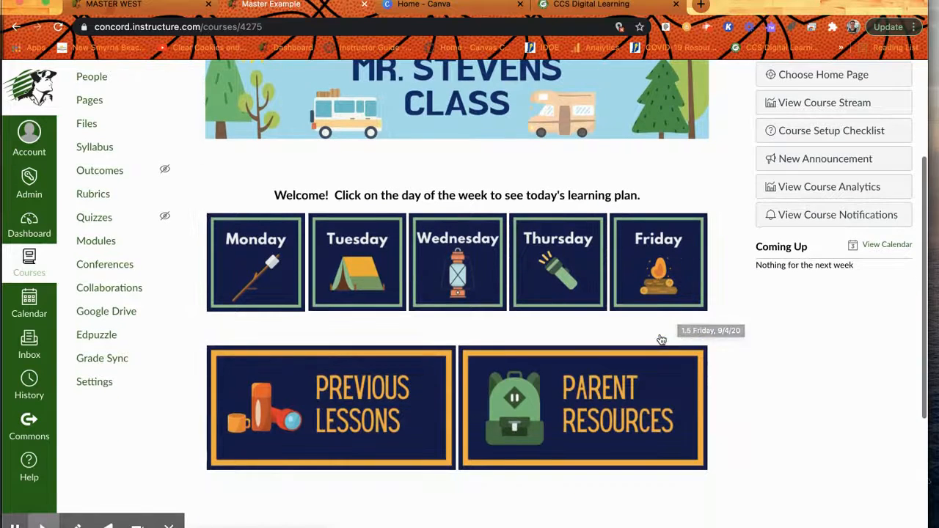
{"action": "scroll", "coordinate": [571, 216], "scroll_direction": "up", "scroll_amount": 2}
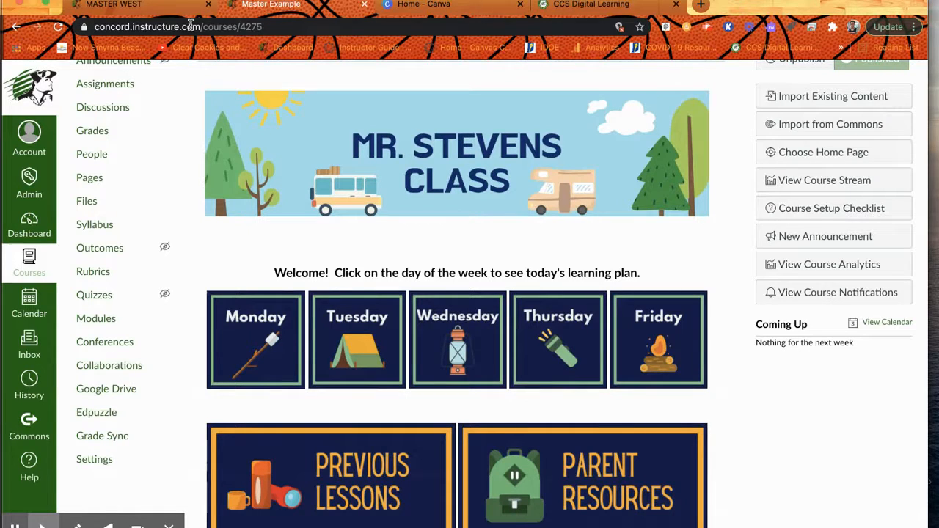
Step: Switch to the MASTER WEST course and create a new page titled "Home Page"
{"action": "left_click", "coordinate": [156, 11]}
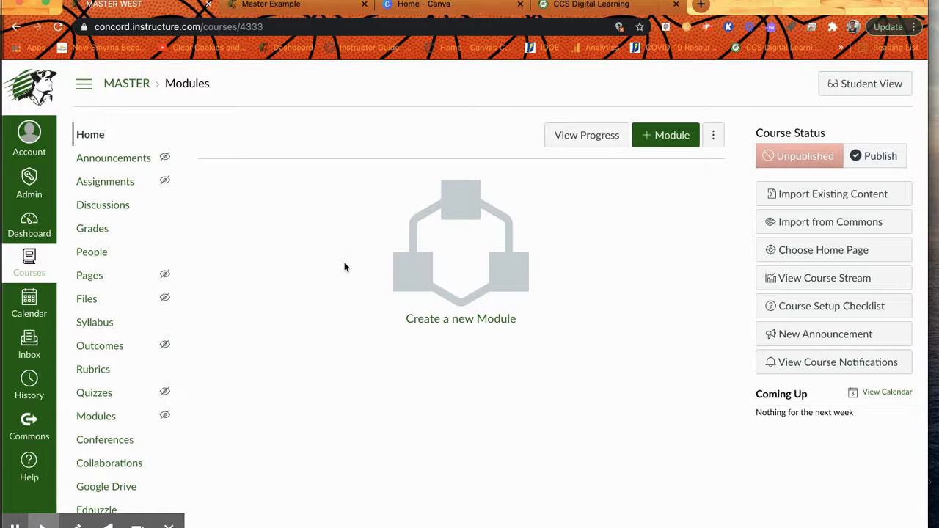
{"action": "left_click", "coordinate": [90, 276]}
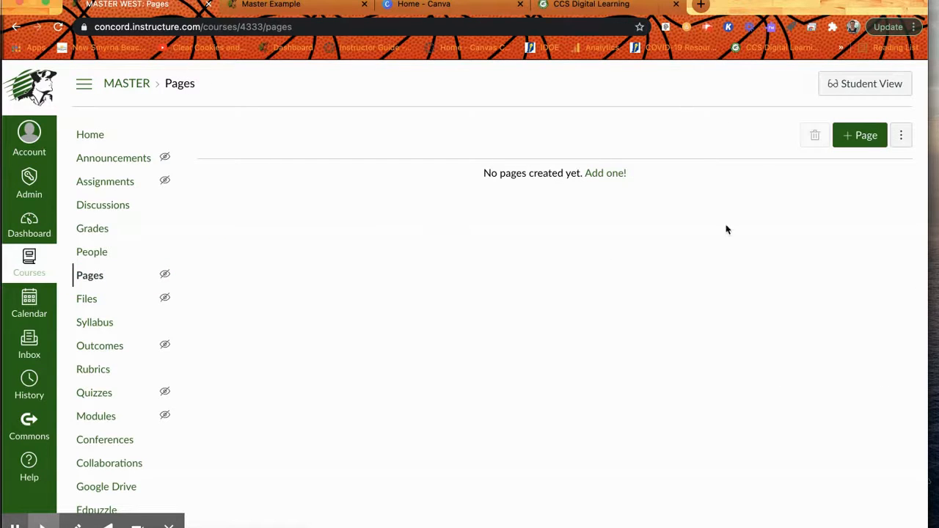
{"action": "left_click", "coordinate": [851, 138]}
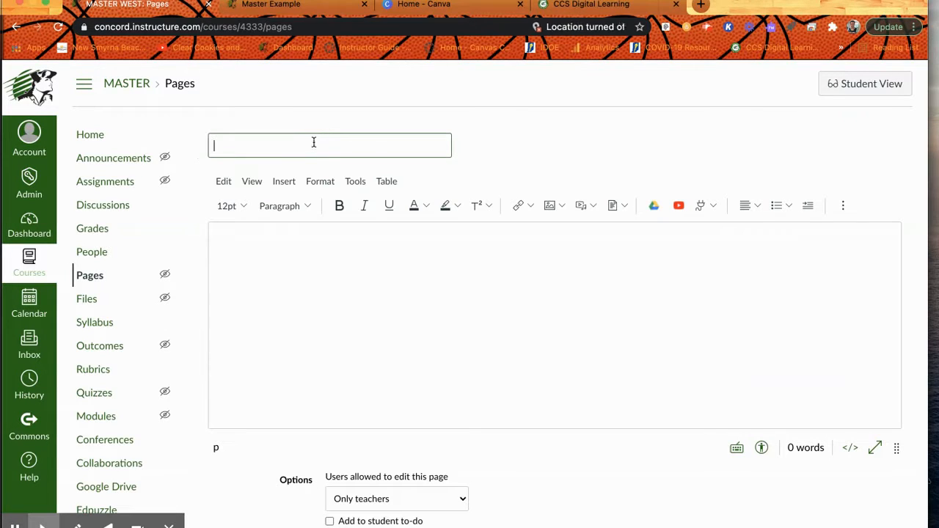
{"action": "type", "text": "Home Page"}
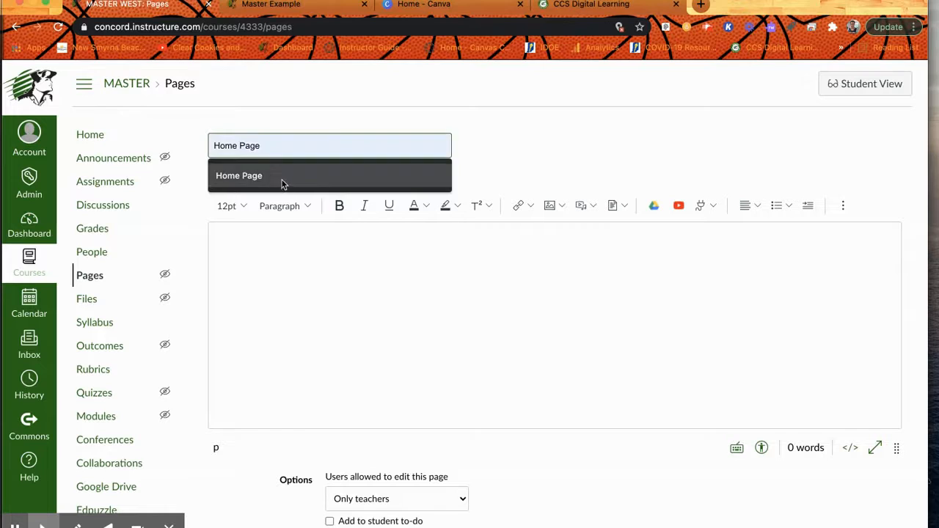
{"action": "left_click", "coordinate": [283, 183]}
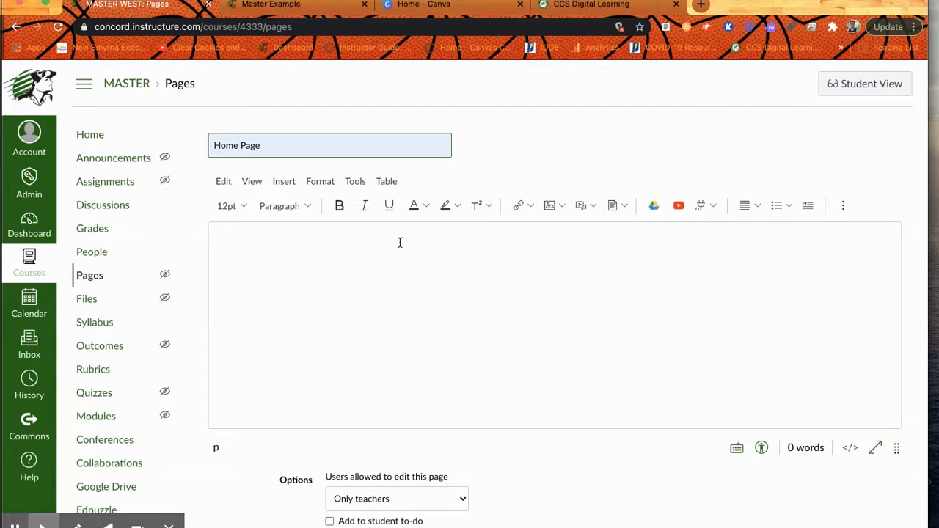
Step: Centre the page body's text and enter a line welcoming students to the teacher's class, including the teacher's name
{"action": "left_click", "coordinate": [508, 250]}
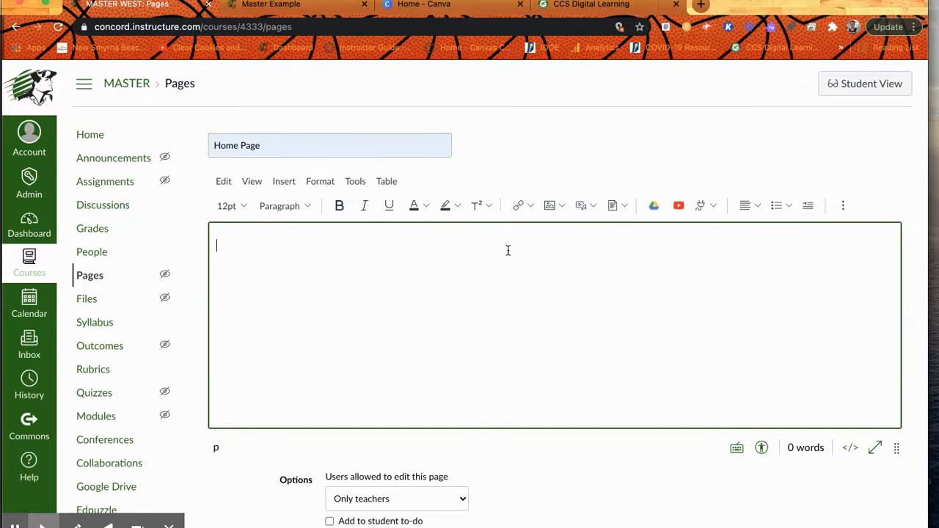
{"action": "left_click", "coordinate": [757, 207]}
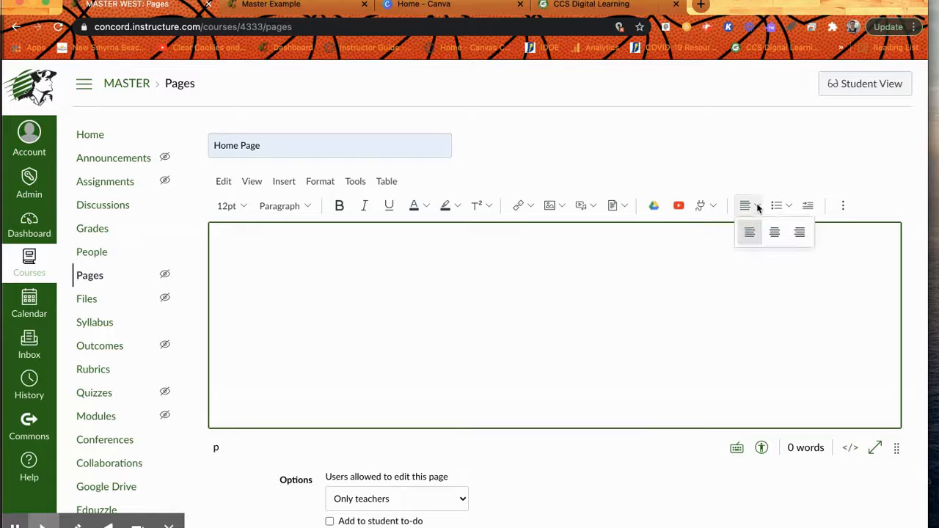
{"action": "left_click", "coordinate": [776, 232]}
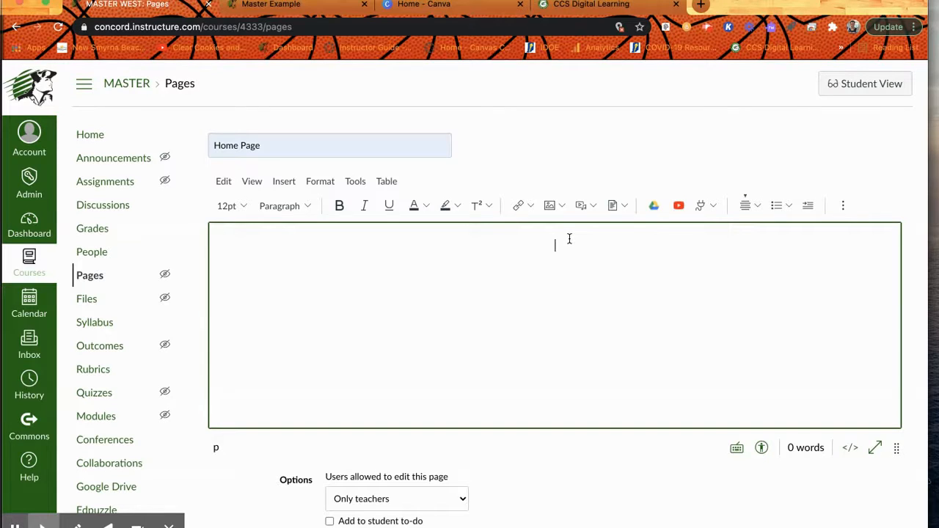
{"action": "type", "text": "Welcome"}
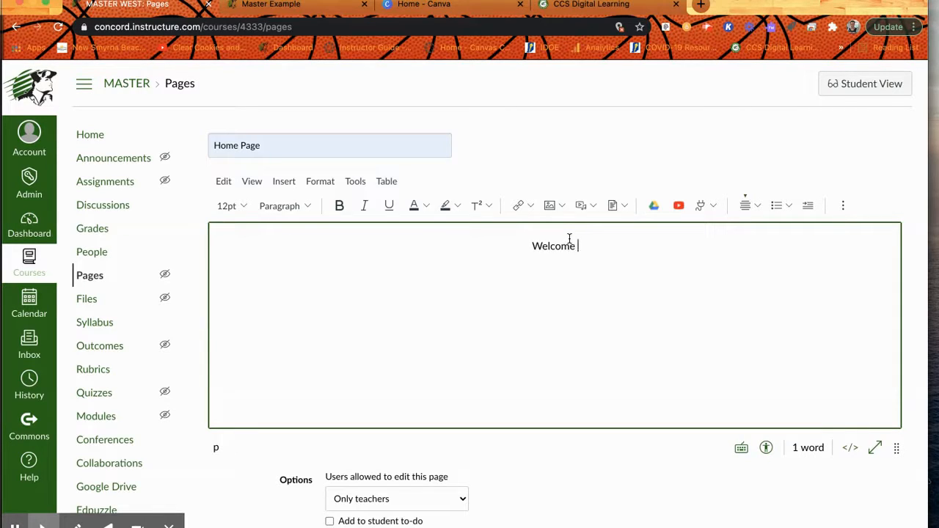
{"action": "type", "text": " to Mr"}
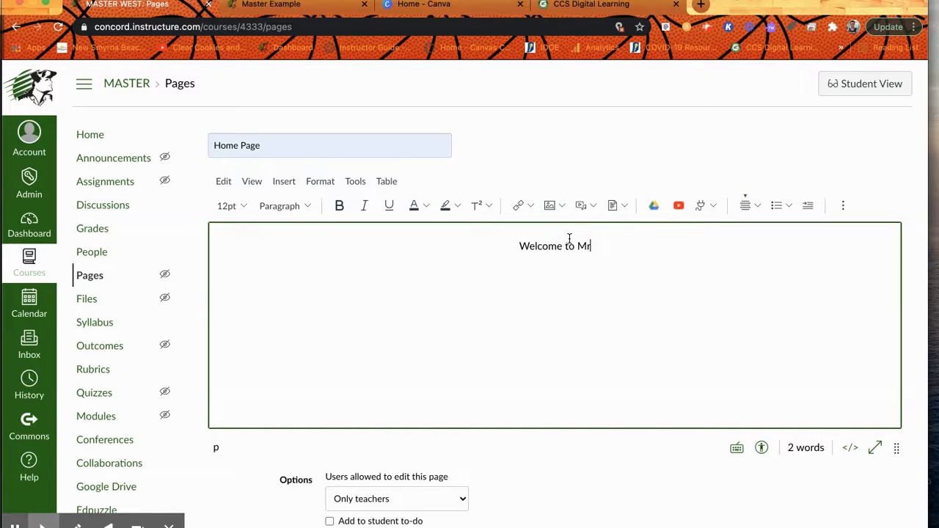
{"action": "type", "text": ". Stevens's Class"}
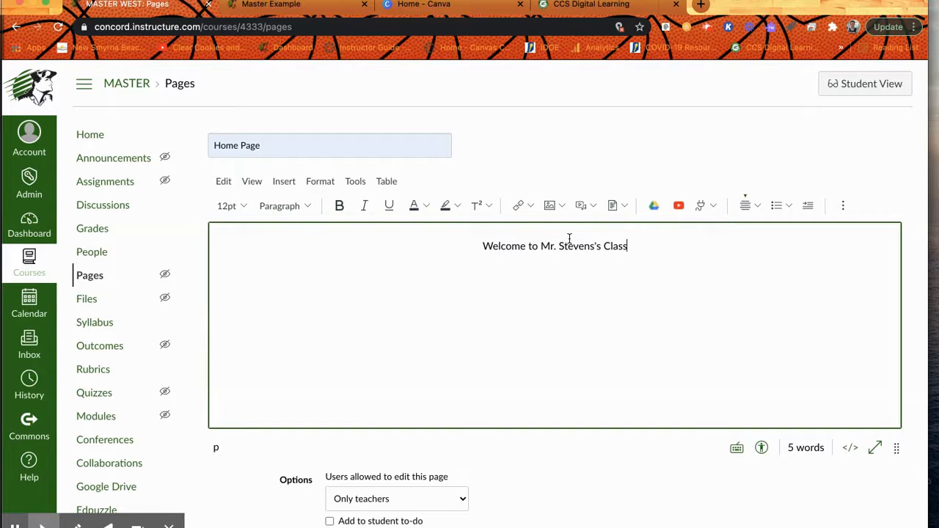
Step: Format the whole welcome line in 36pt with medium green text
{"action": "left_click_drag", "start_coordinate": [629, 246], "coordinate": [481, 245]}
{"action": "left_click", "coordinate": [237, 205]}
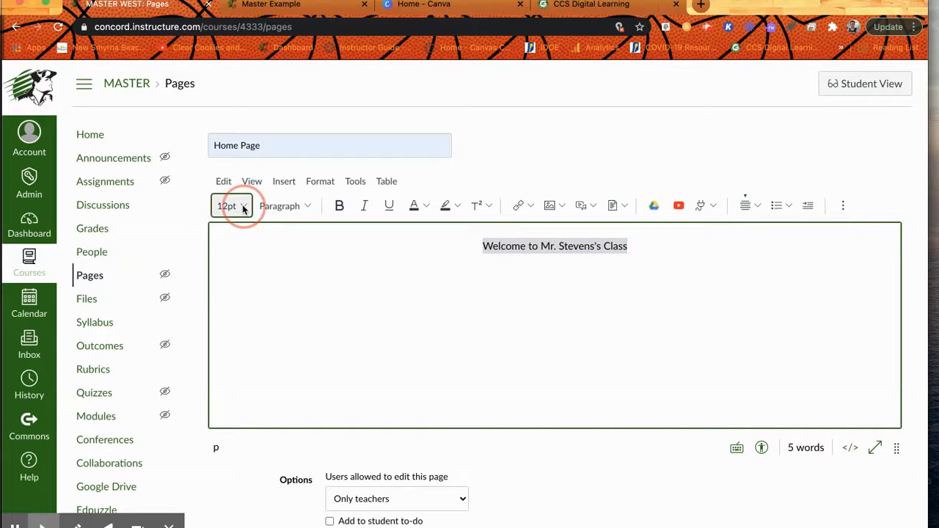
{"action": "left_click", "coordinate": [231, 357]}
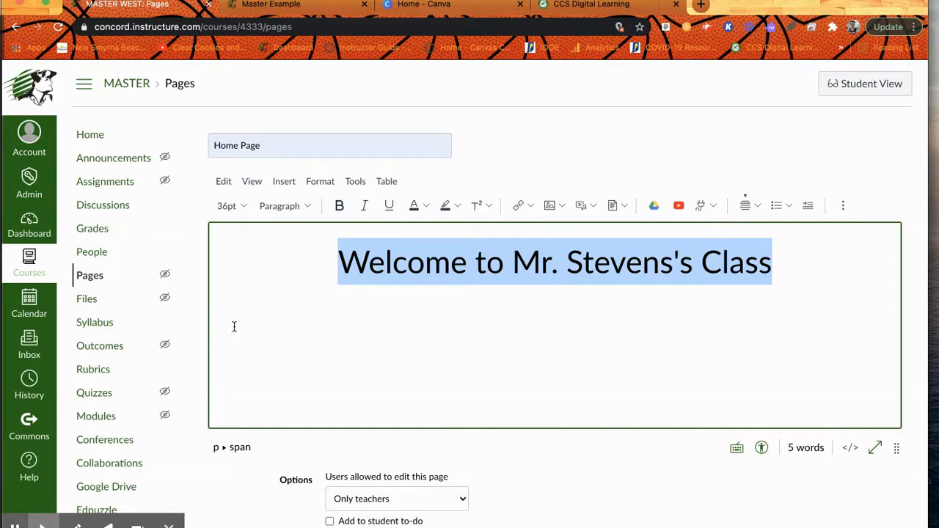
{"action": "left_click", "coordinate": [425, 206]}
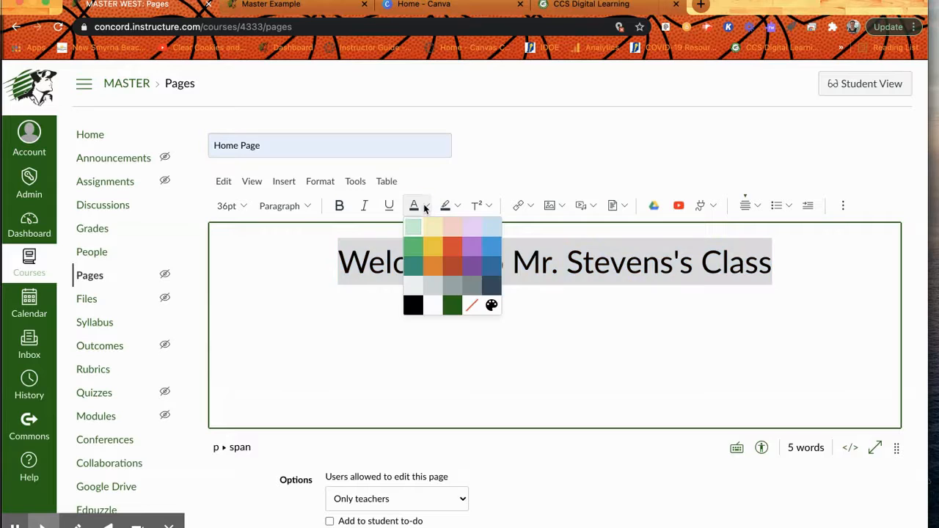
{"action": "left_click", "coordinate": [411, 248]}
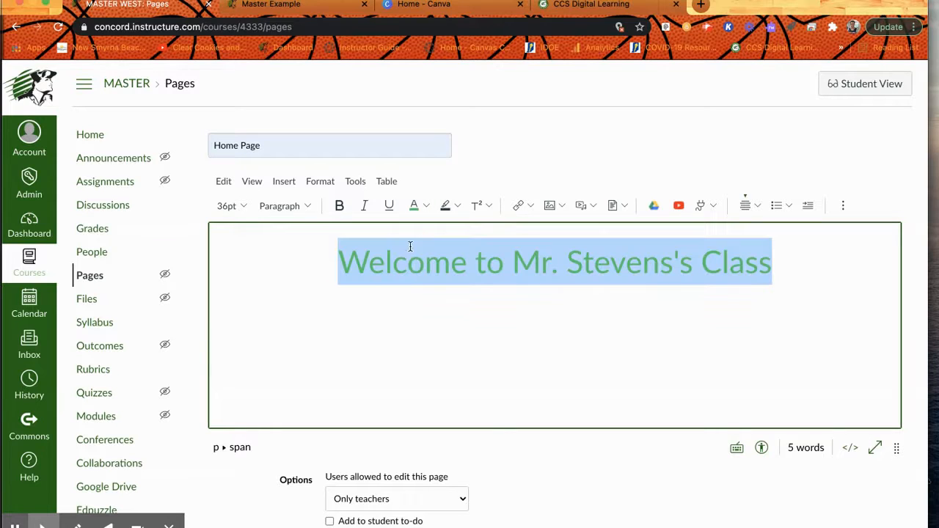
{"action": "left_click", "coordinate": [408, 303]}
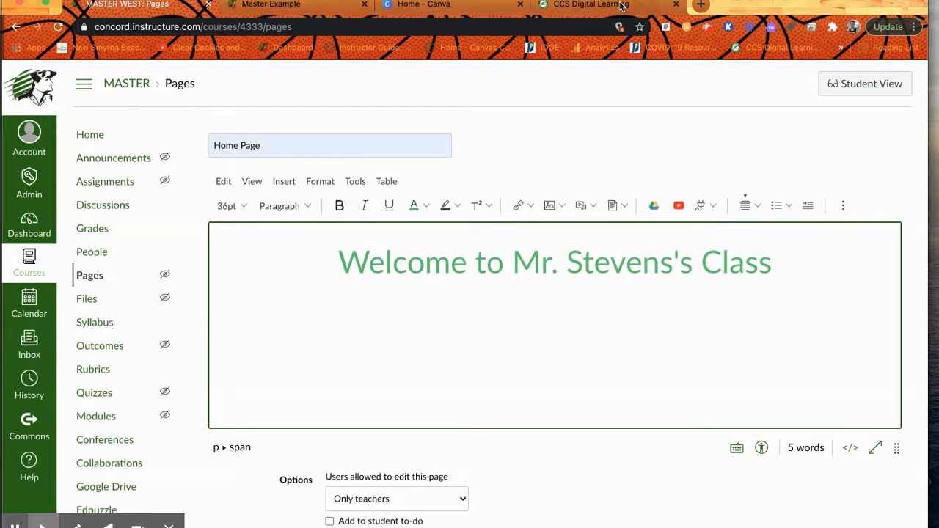
Step: On the CCS Digital Learning site, open the Buttons and Template Samples shared folder from the Canvas Guides' Additional Resources
{"action": "left_click", "coordinate": [589, 6]}
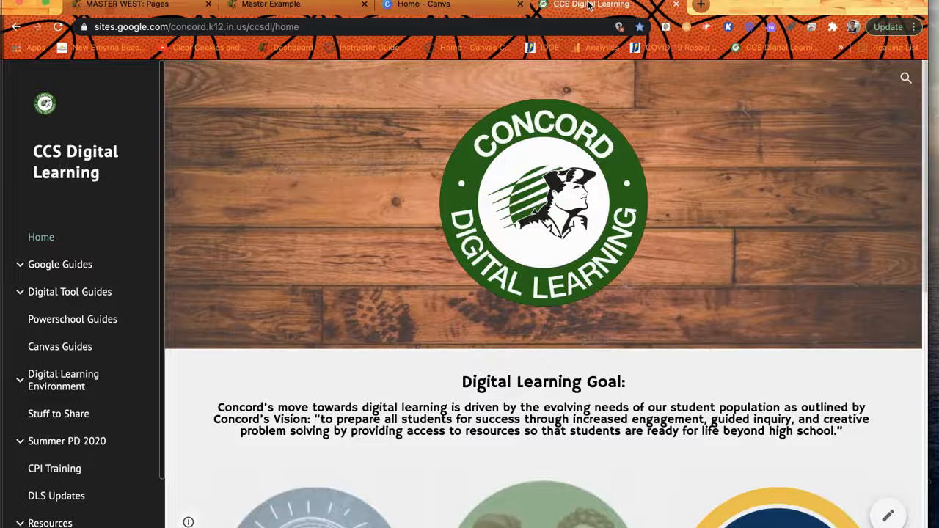
{"action": "left_click", "coordinate": [56, 349]}
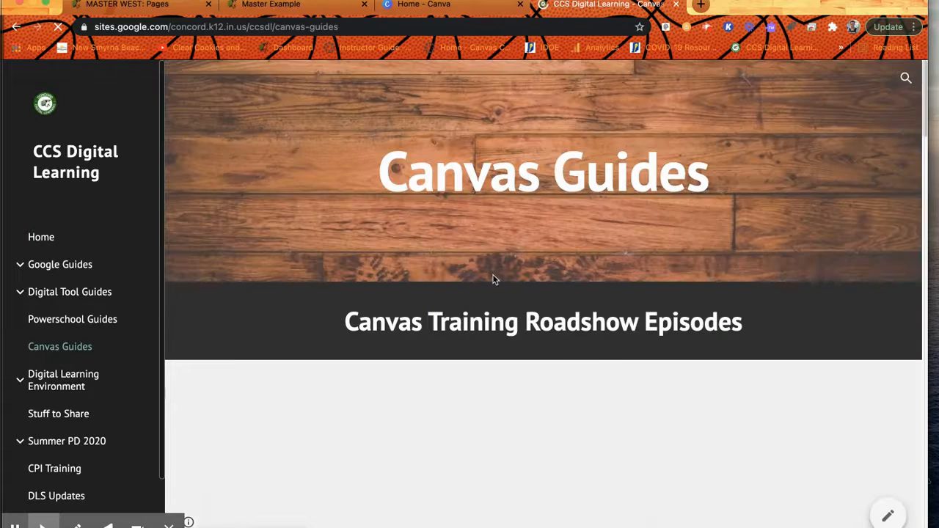
{"action": "scroll", "coordinate": [495, 279], "scroll_direction": "down", "scroll_amount": 2}
{"action": "scroll", "coordinate": [494, 279], "scroll_direction": "down", "scroll_amount": 5}
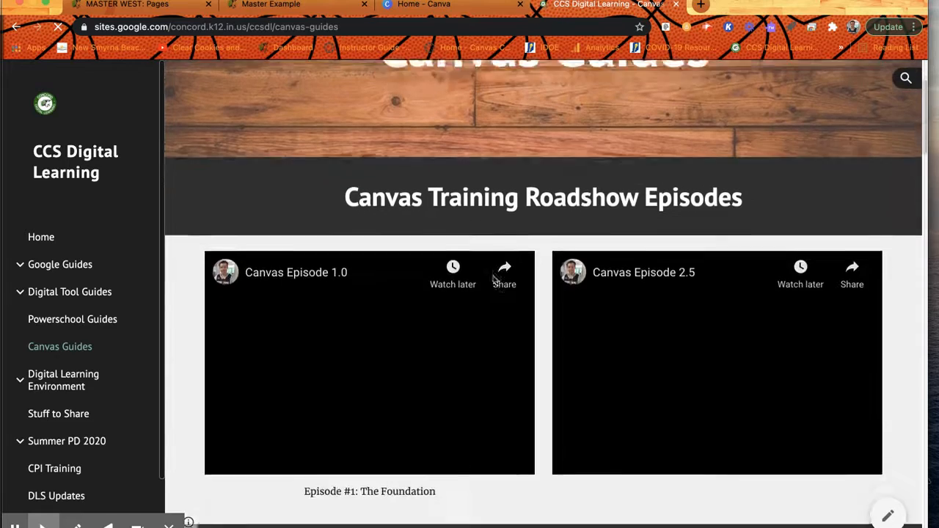
{"action": "scroll", "coordinate": [540, 320], "scroll_direction": "down", "scroll_amount": 6}
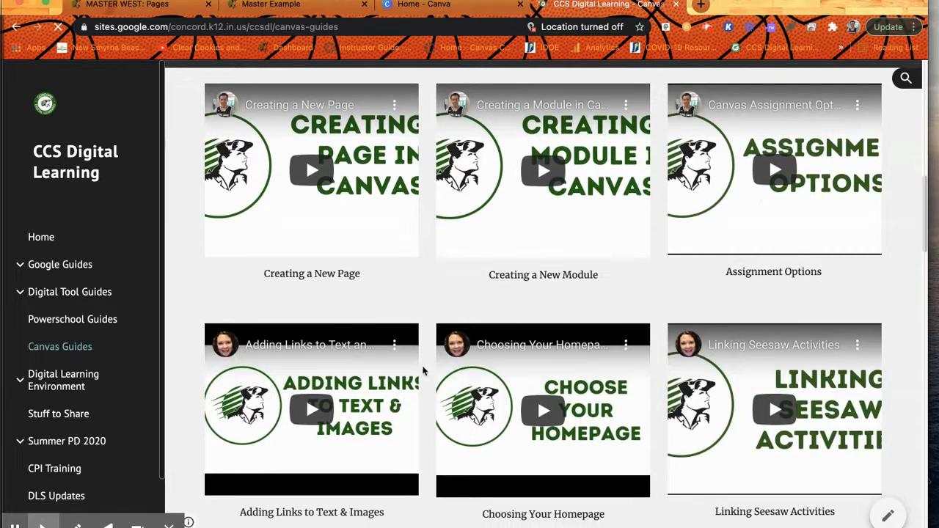
{"action": "scroll", "coordinate": [424, 370], "scroll_direction": "down", "scroll_amount": 5}
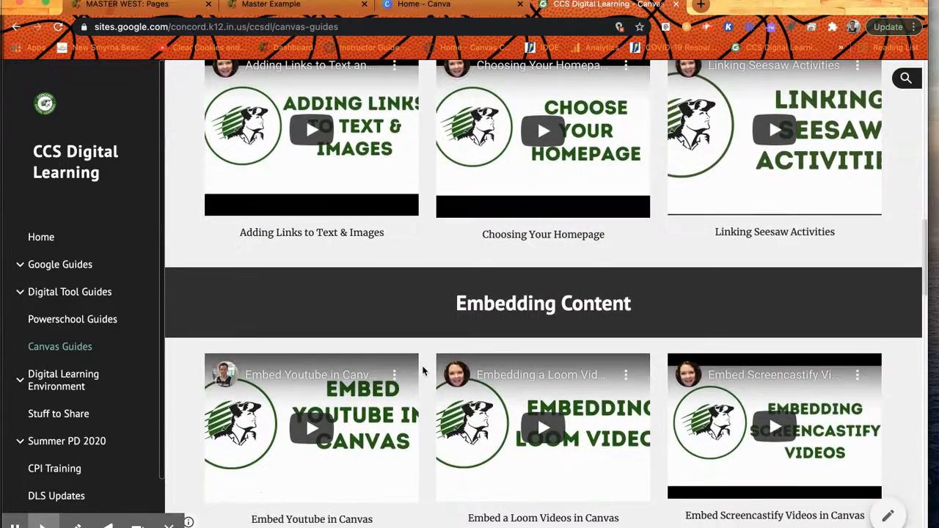
{"action": "scroll", "coordinate": [423, 371], "scroll_direction": "down", "scroll_amount": 5}
{"action": "scroll", "coordinate": [423, 371], "scroll_direction": "down", "scroll_amount": 10}
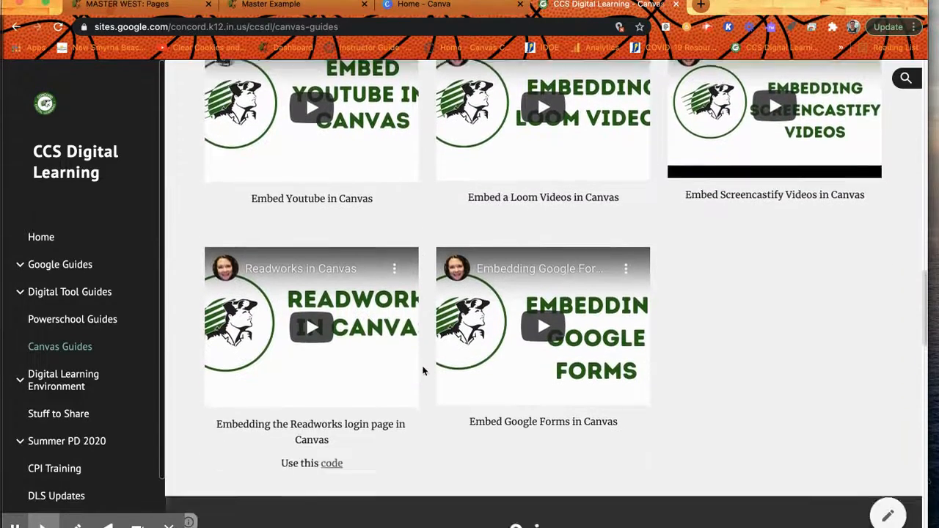
{"action": "scroll", "coordinate": [423, 371], "scroll_direction": "down", "scroll_amount": 13}
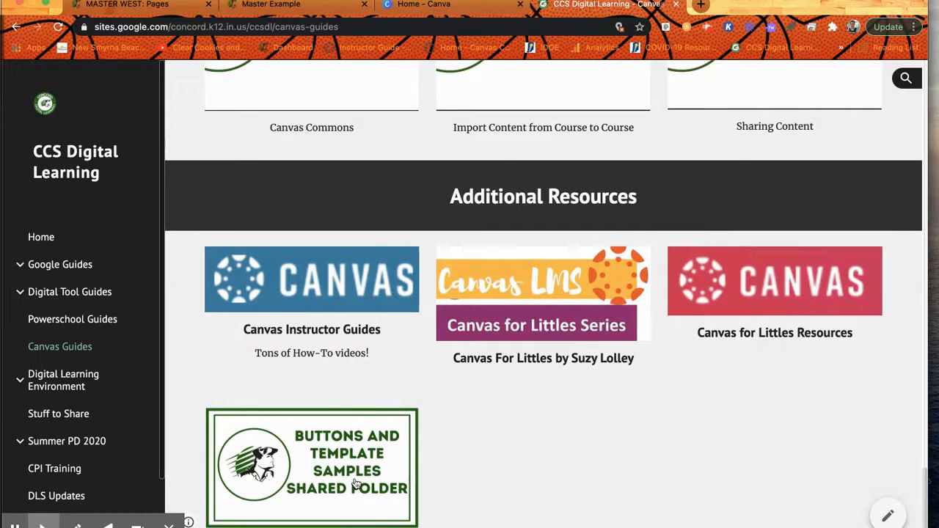
{"action": "left_click", "coordinate": [317, 456]}
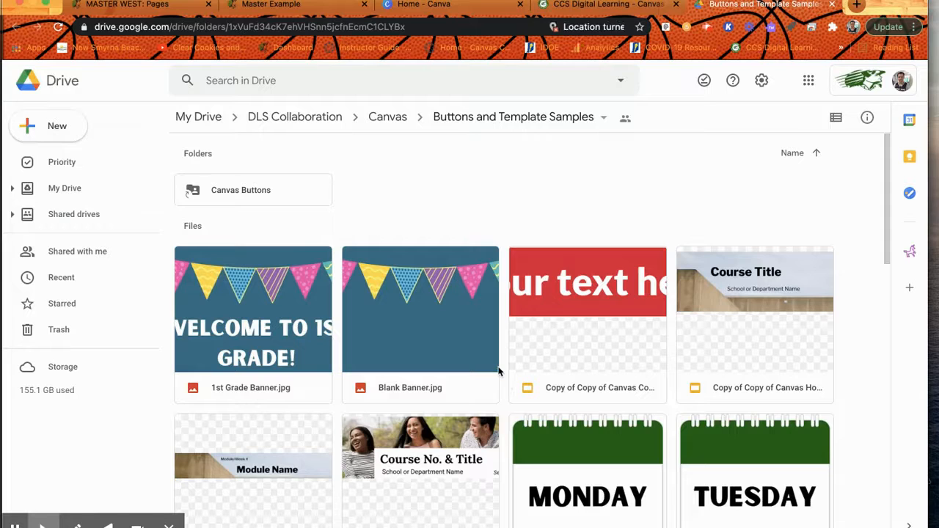
Step: Open the Canvas Course custom button template from the shared folder and examine its available download formats
{"action": "double_click", "coordinate": [587, 362]}
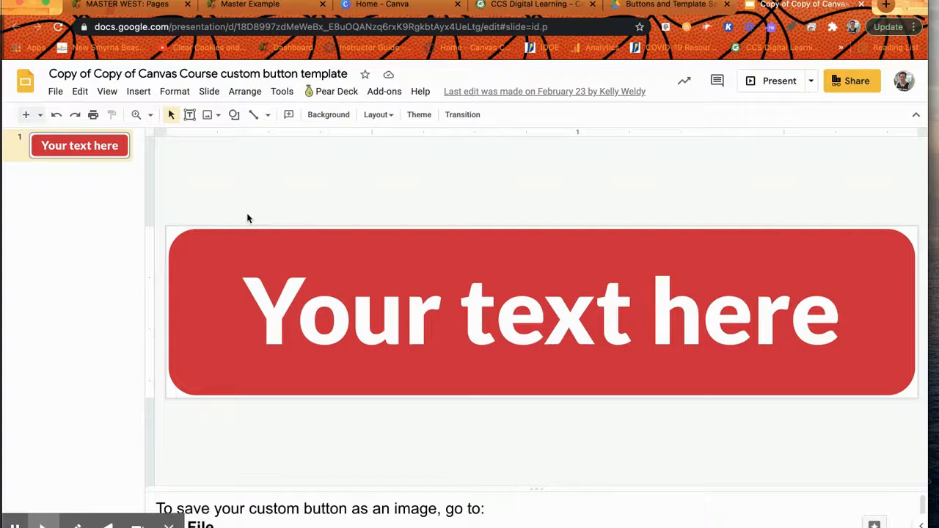
{"action": "left_click", "coordinate": [55, 92]}
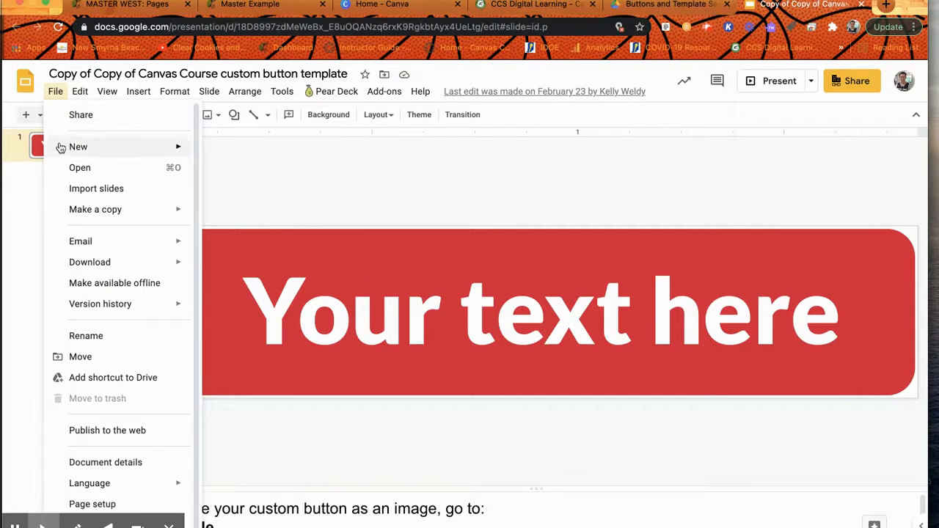
{"action": "mouse_move", "coordinate": [89, 265]}
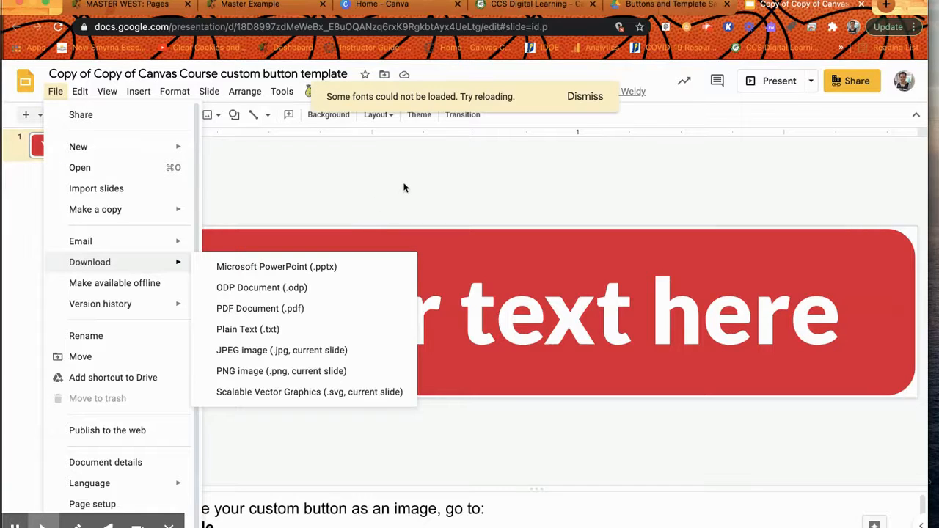
{"action": "left_click", "coordinate": [601, 96]}
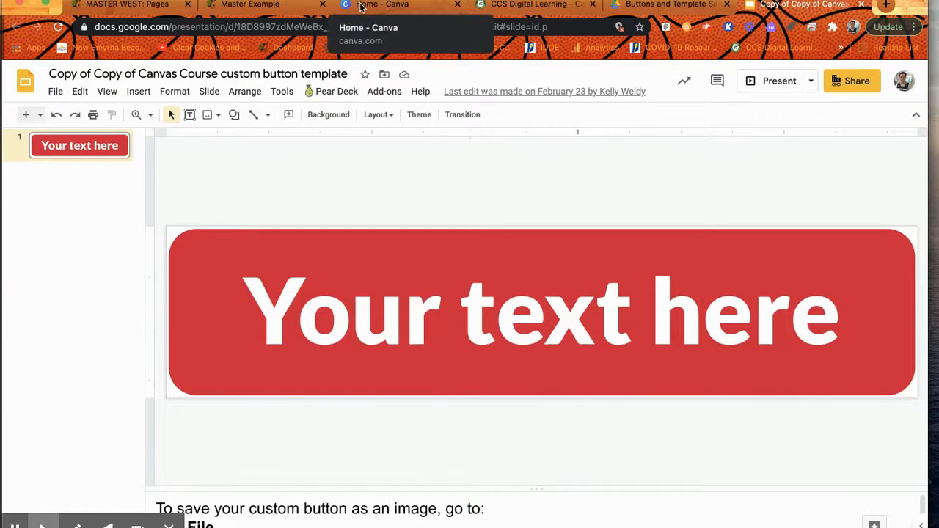
Step: Switch to Canva and search for "google classroom header" templates
{"action": "left_click", "coordinate": [389, 6]}
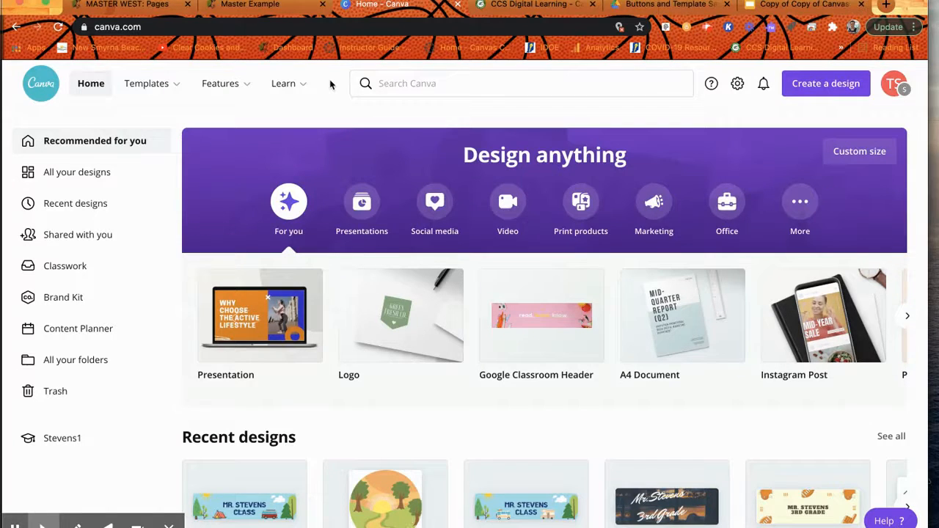
{"action": "left_click", "coordinate": [428, 80]}
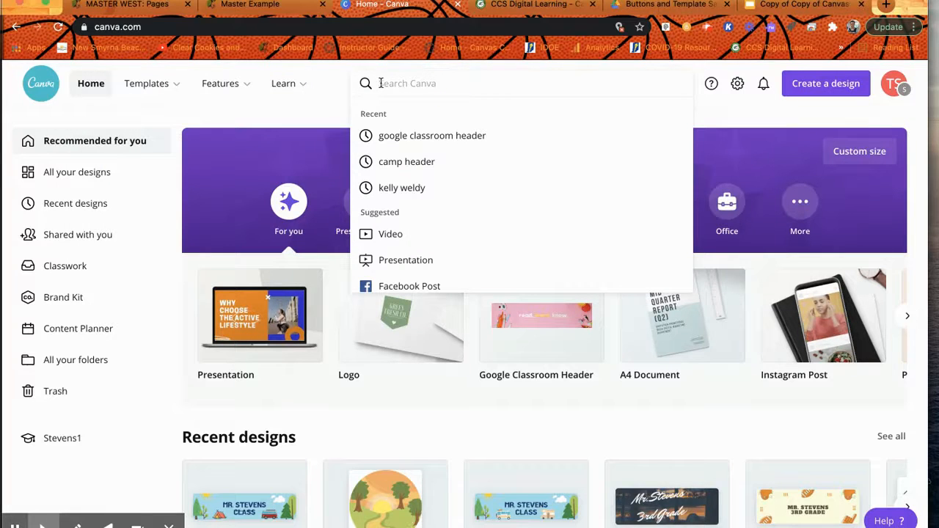
{"action": "left_click", "coordinate": [424, 143]}
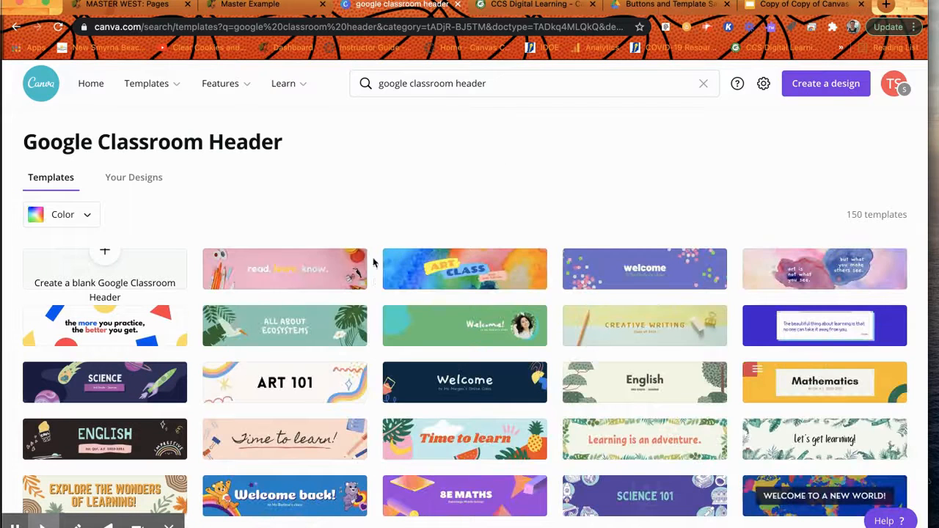
Step: Browse the header templates and open the orange "Welcome to Fifth Grade" banner with the school-supplies border for editing
{"action": "scroll", "coordinate": [375, 283], "scroll_direction": "down", "scroll_amount": 5}
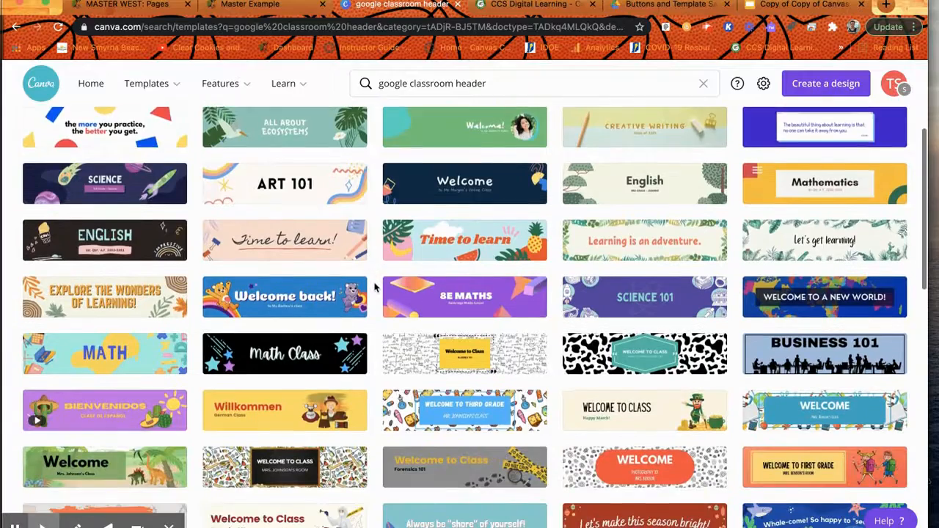
{"action": "scroll", "coordinate": [375, 288], "scroll_direction": "down", "scroll_amount": 3}
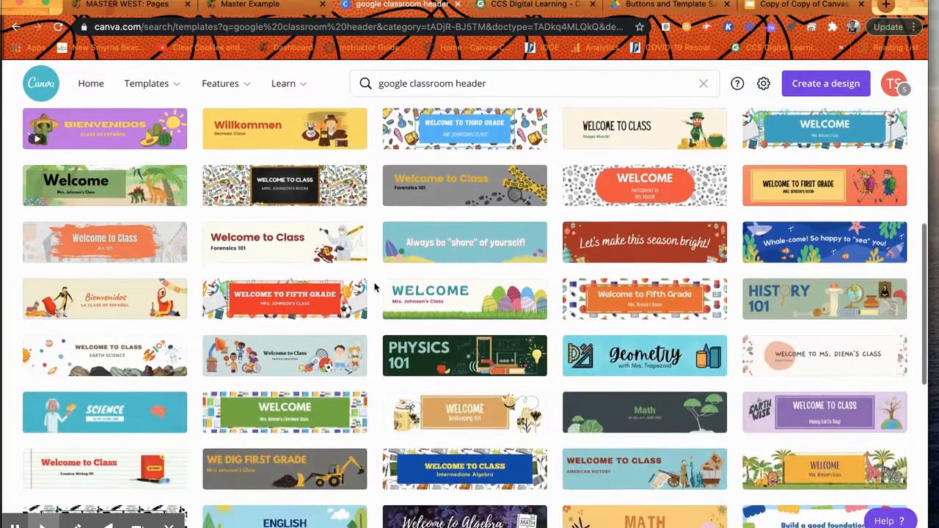
{"action": "scroll", "coordinate": [375, 288], "scroll_direction": "down", "scroll_amount": 1}
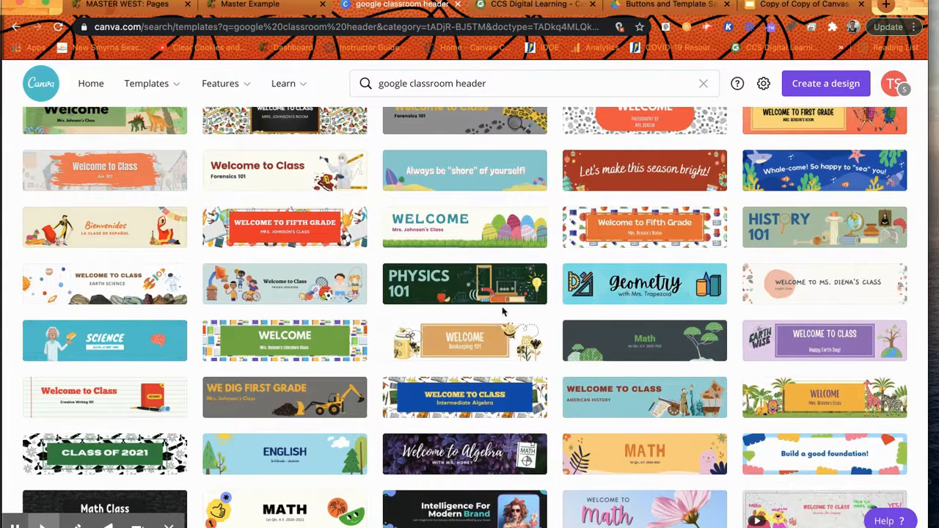
{"action": "scroll", "coordinate": [640, 254], "scroll_direction": "down", "scroll_amount": 1}
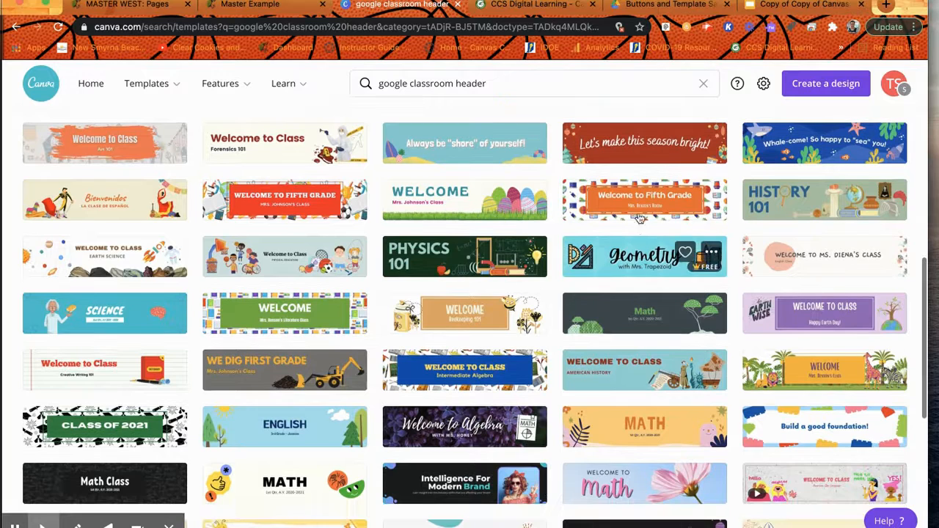
{"action": "left_click", "coordinate": [622, 205]}
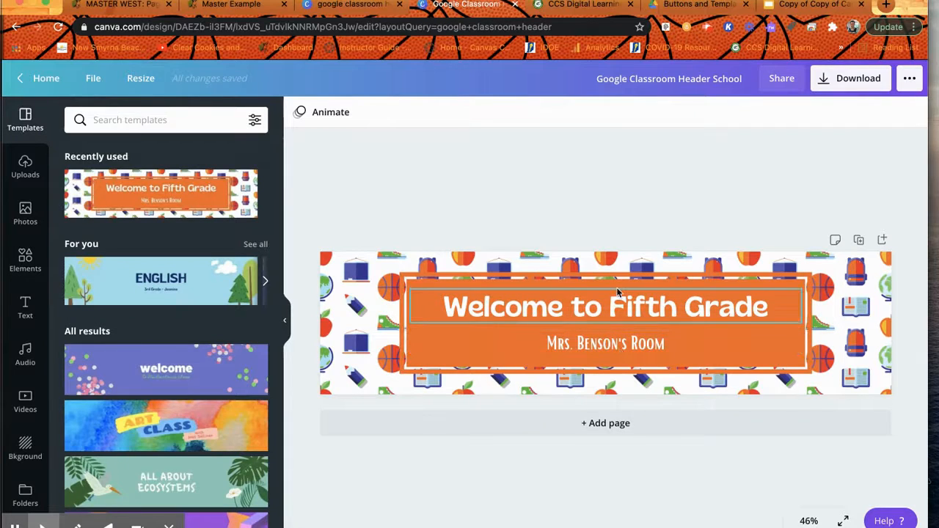
Step: Replace the sample teacher's name in the banner's subtitle with the course teacher's title and surname, keeping the word "Room"
{"action": "left_click", "coordinate": [587, 344]}
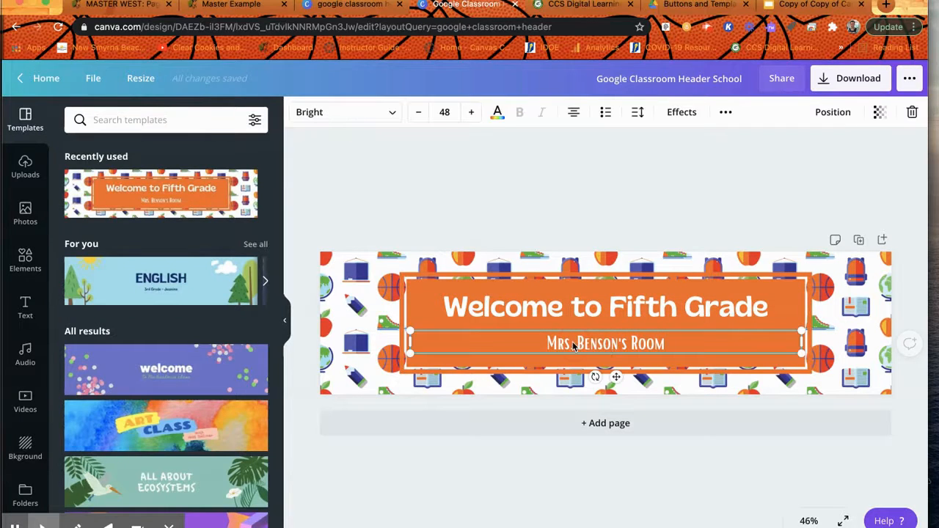
{"action": "left_click", "coordinate": [617, 345]}
{"action": "left_click", "coordinate": [620, 343]}
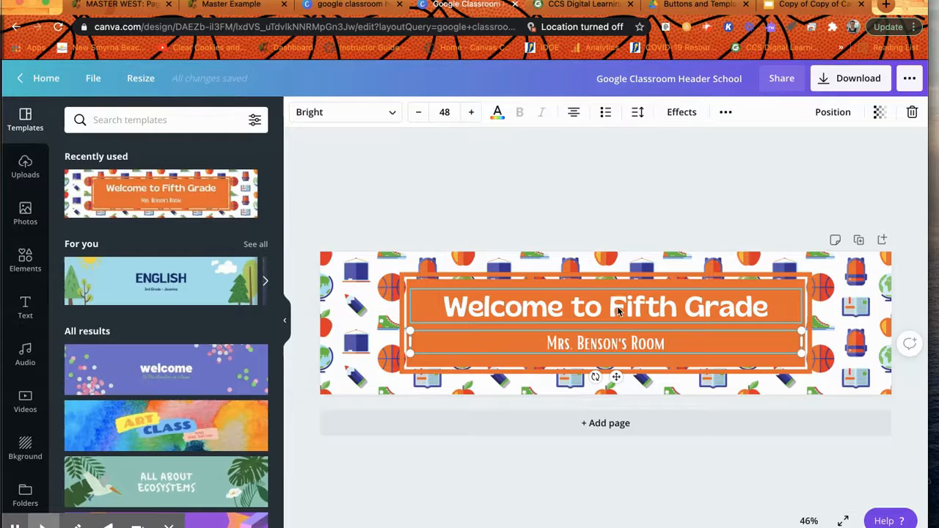
{"action": "key", "text": "BackSpace"}
{"action": "key", "text": "BackSpace"}
{"action": "key", "text": "BackSpace"}
{"action": "key", "text": "BackSpace"}
{"action": "key", "text": "BackSpace"}
{"action": "key", "text": "BackSpace"}
{"action": "key", "text": "BackSpace"}
{"action": "key", "text": "BackSpace"}
{"action": "key", "text": "BackSpace"}
{"action": "key", "text": "BackSpace"}
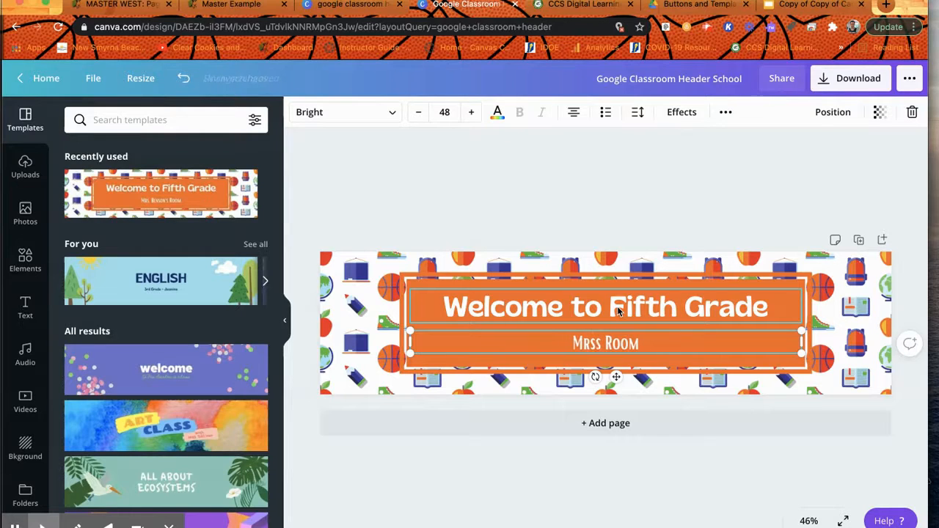
{"action": "type", "text": ". Ste"}
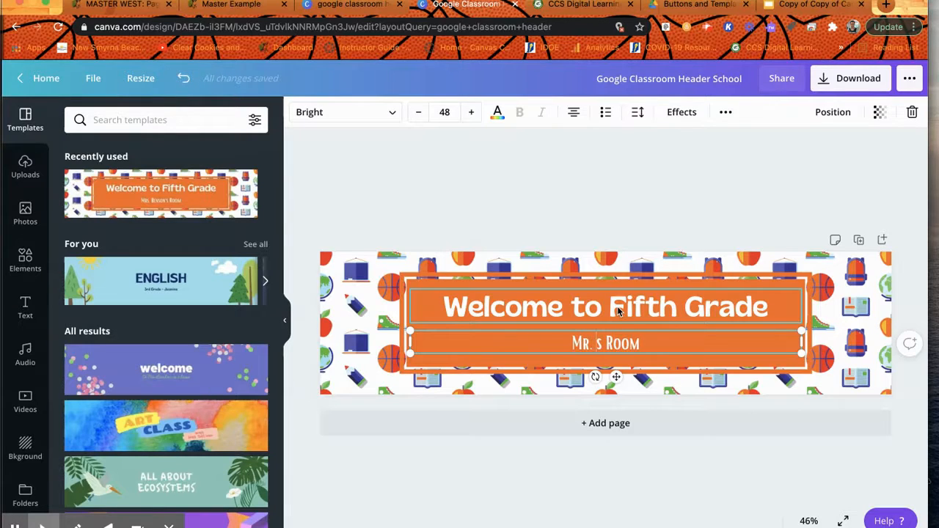
{"action": "type", "text": "vens'"}
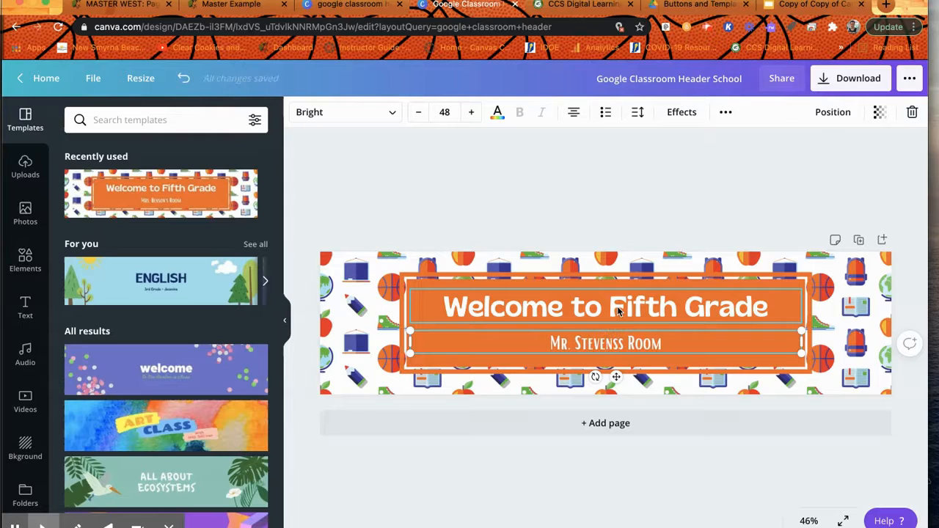
{"action": "left_click", "coordinate": [675, 196]}
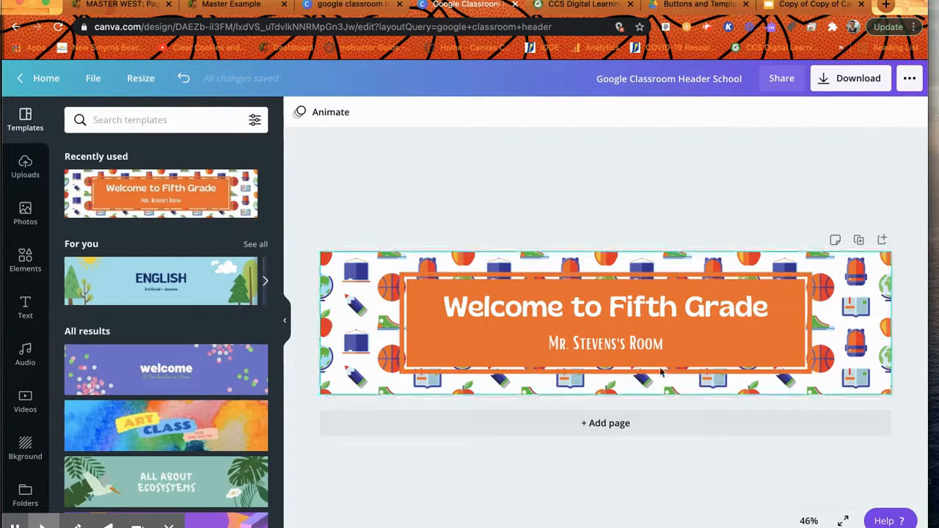
Step: Download the finished banner as a JPG and dismiss the saved-design dialog
{"action": "left_click", "coordinate": [822, 82]}
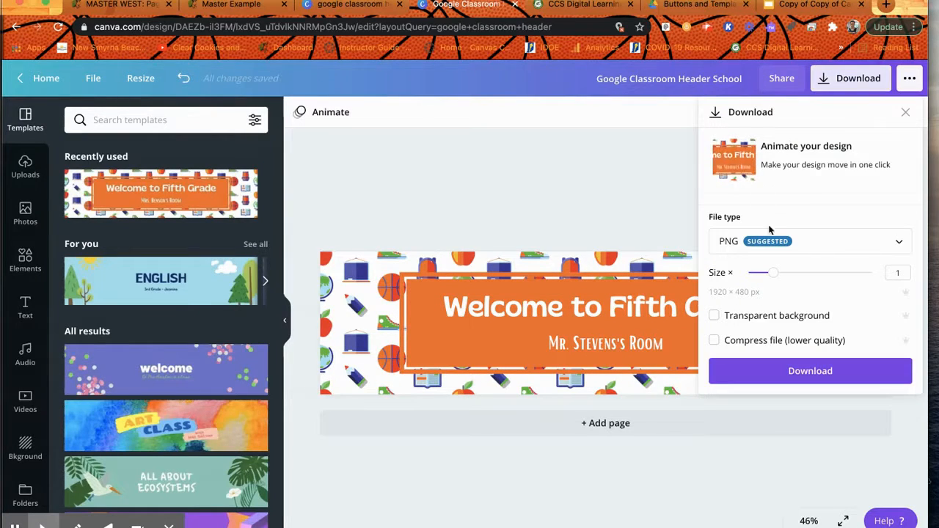
{"action": "left_click", "coordinate": [800, 243]}
{"action": "left_click", "coordinate": [769, 283]}
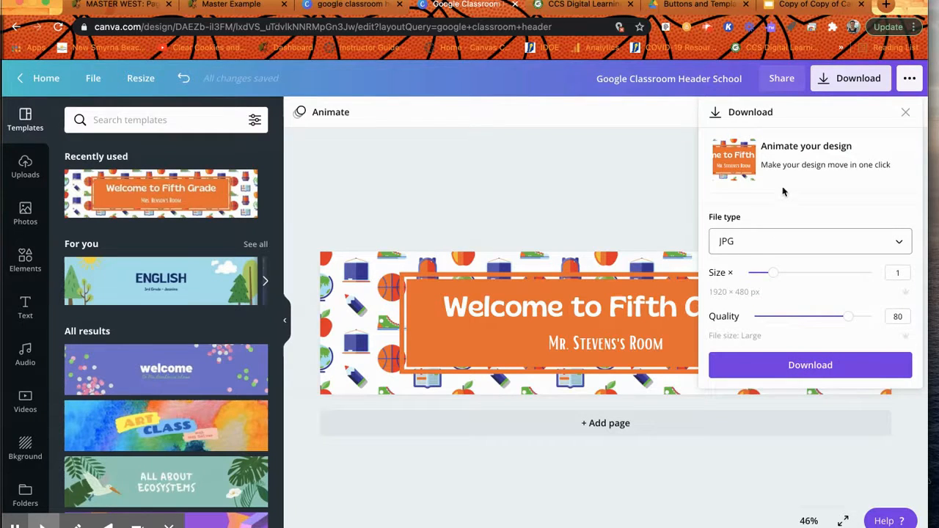
{"action": "left_click", "coordinate": [759, 371]}
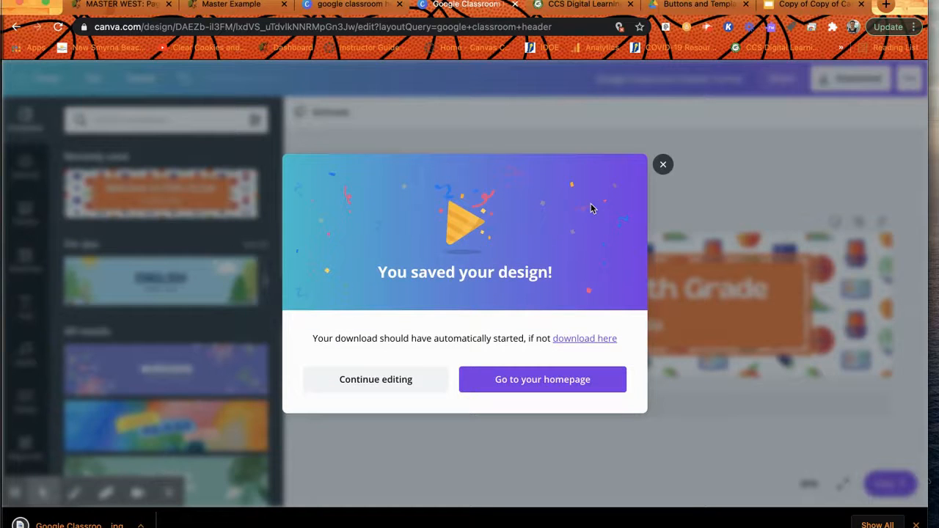
{"action": "left_click", "coordinate": [662, 164]}
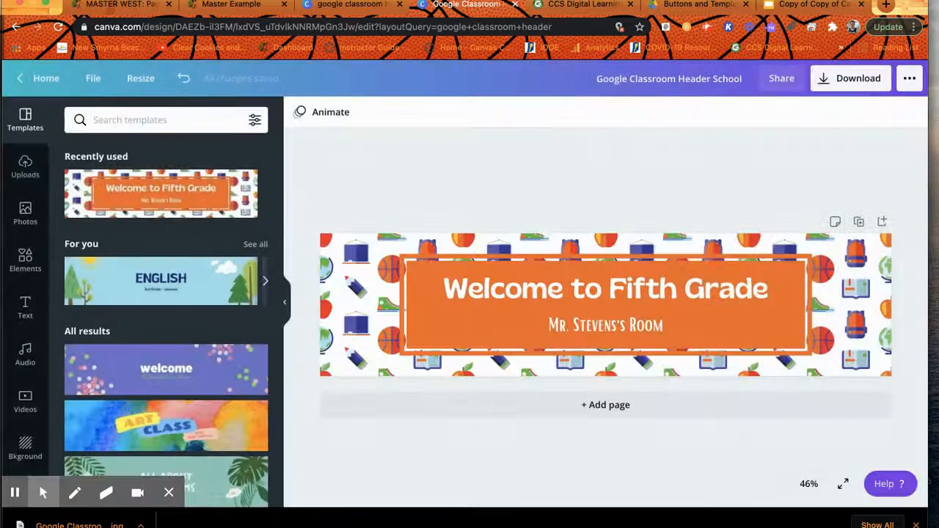
Step: Switch to the Canvas Home Page editor, delete the green welcome heading, and center the empty line
{"action": "left_click", "coordinate": [140, 6]}
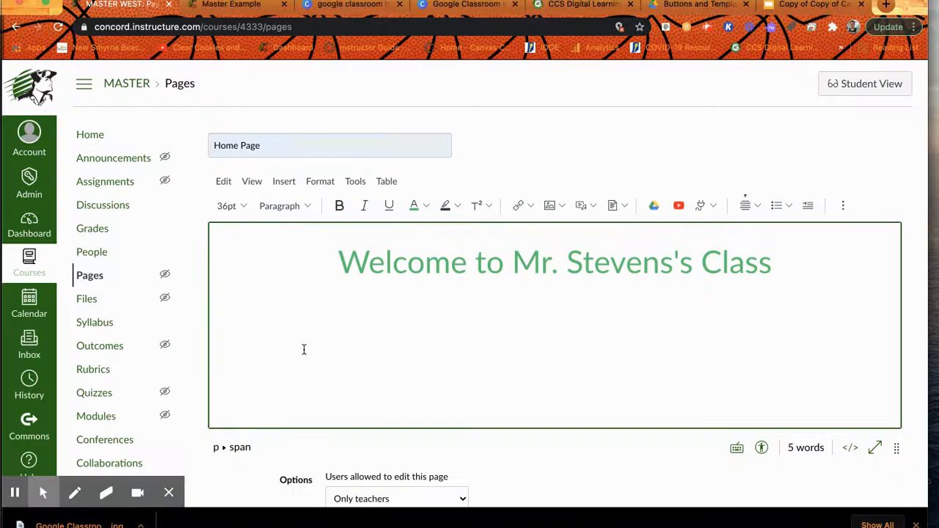
{"action": "left_click_drag", "start_coordinate": [336, 259], "coordinate": [772, 258]}
{"action": "key", "text": "BackSpace"}
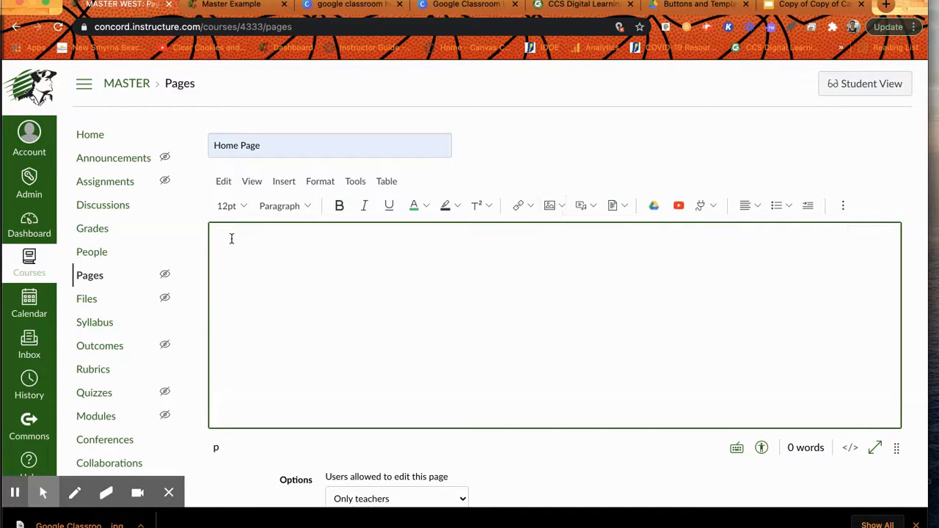
{"action": "left_click", "coordinate": [754, 212]}
{"action": "left_click", "coordinate": [772, 231]}
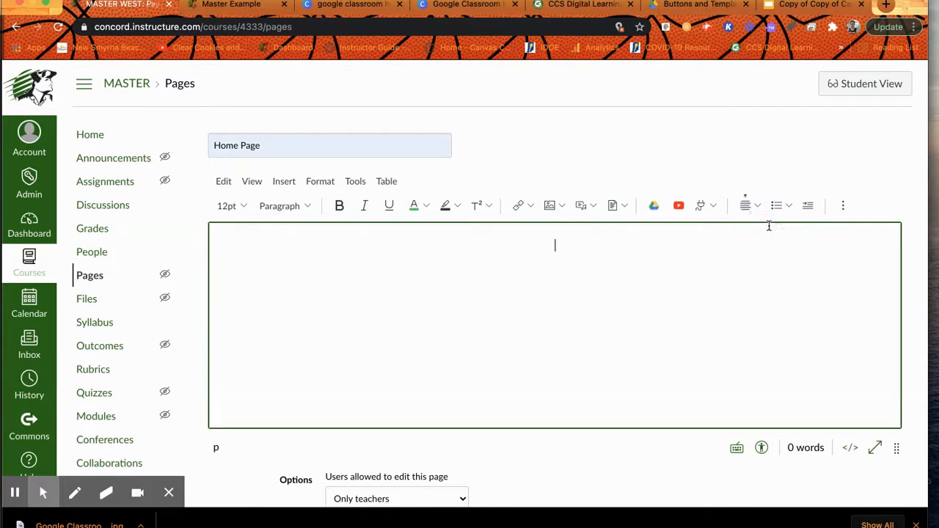
Step: Upload "Google Classroom Header School.jpg" from the Downloads folder and insert it as the banner on the Home Page
{"action": "left_click", "coordinate": [563, 207]}
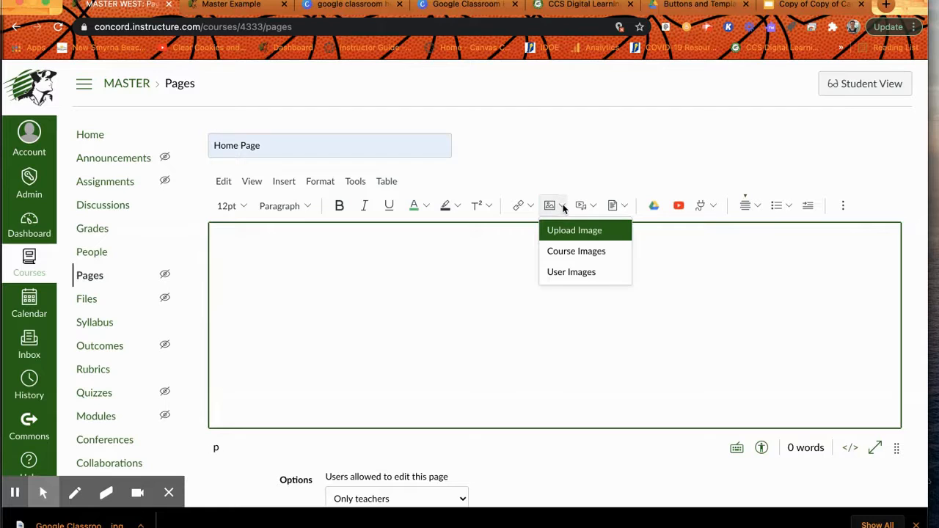
{"action": "left_click", "coordinate": [559, 231]}
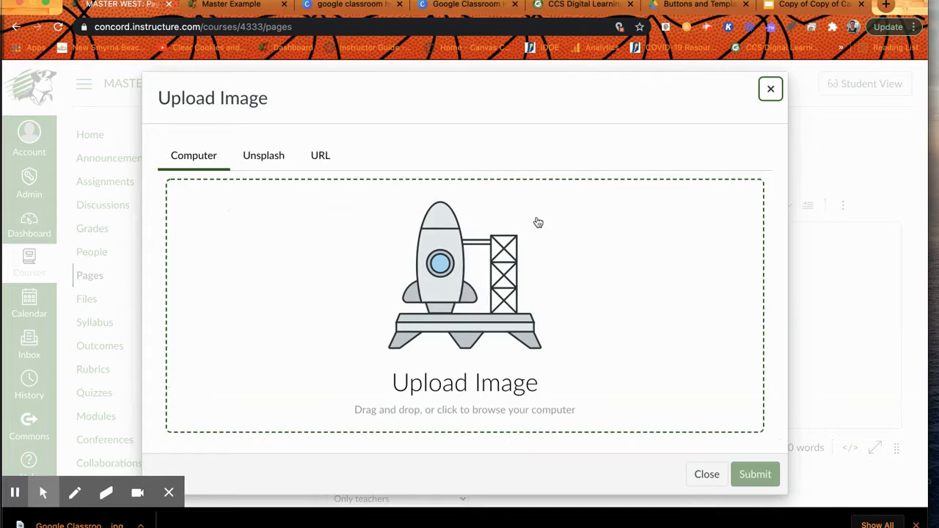
{"action": "left_click", "coordinate": [448, 275]}
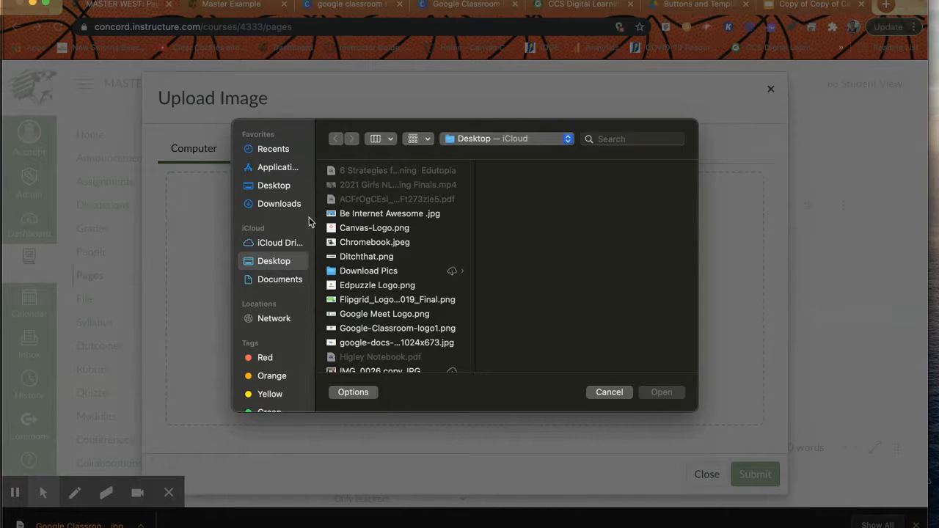
{"action": "left_click", "coordinate": [277, 208]}
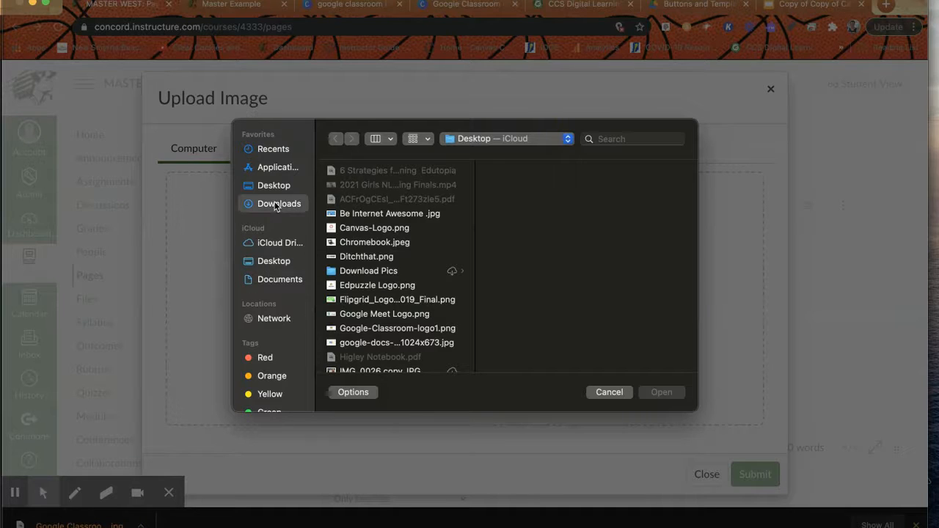
{"action": "scroll", "coordinate": [397, 234], "scroll_direction": "down", "scroll_amount": 5}
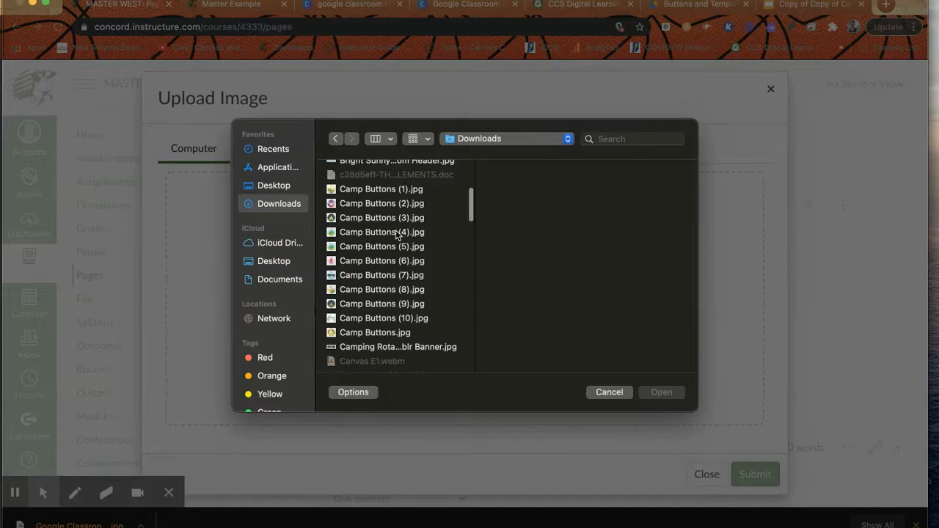
{"action": "scroll", "coordinate": [373, 266], "scroll_direction": "down", "scroll_amount": 4}
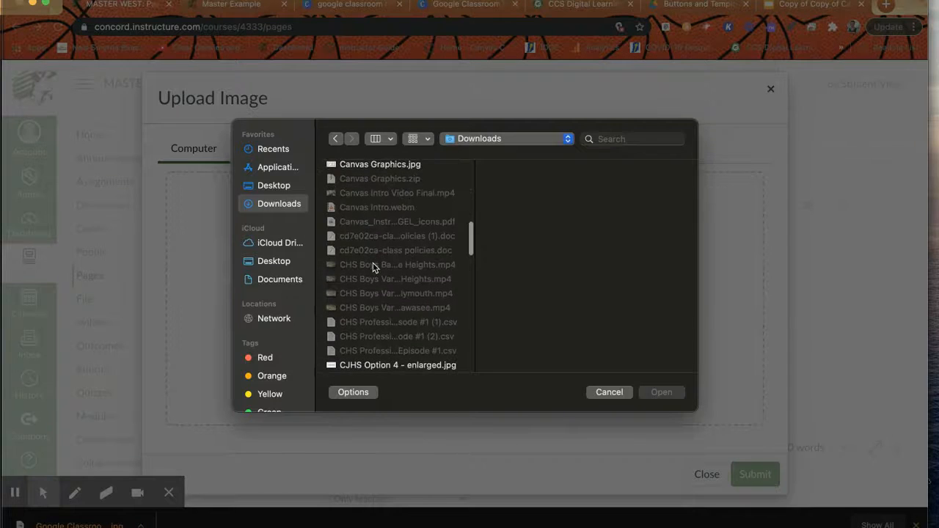
{"action": "scroll", "coordinate": [373, 265], "scroll_direction": "down", "scroll_amount": 5}
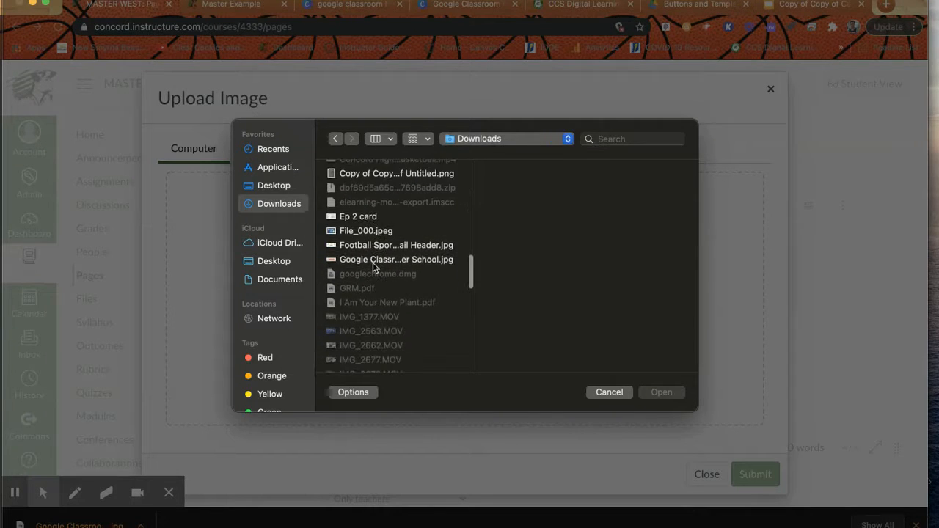
{"action": "left_click", "coordinate": [358, 262]}
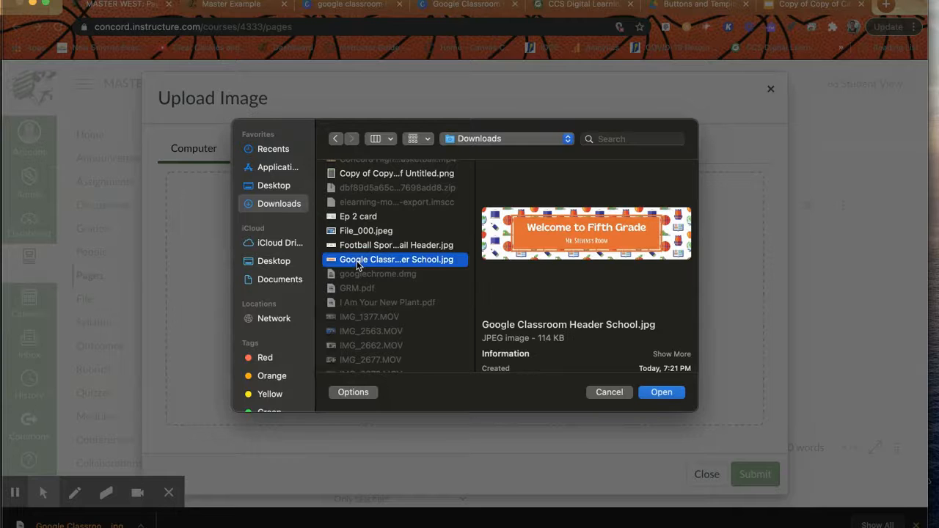
{"action": "left_click", "coordinate": [673, 394]}
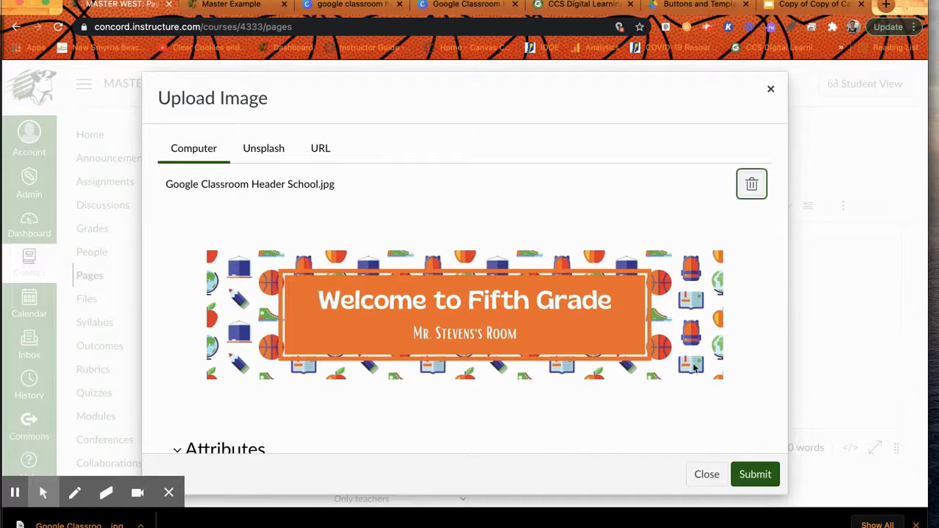
{"action": "left_click", "coordinate": [762, 474]}
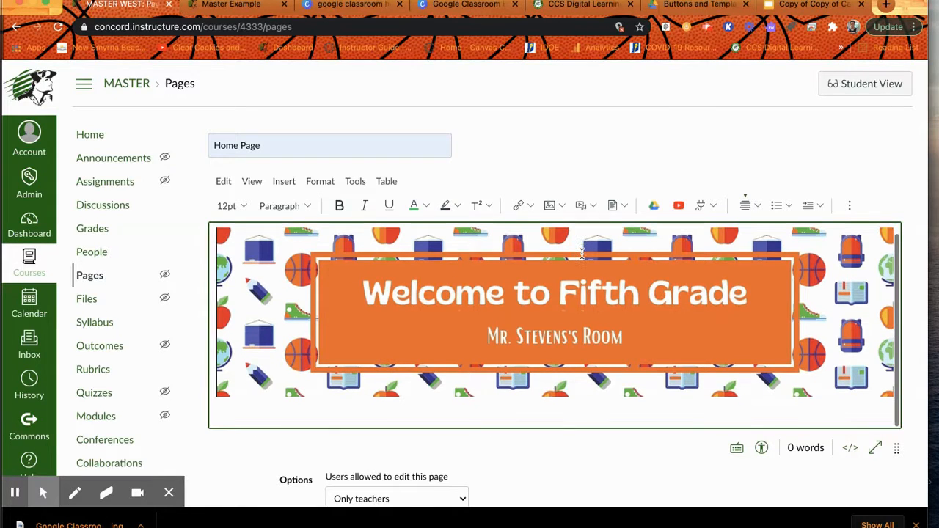
Step: Expand the Home Page content editor to full screen
{"action": "scroll", "coordinate": [646, 312], "scroll_direction": "down", "scroll_amount": 1}
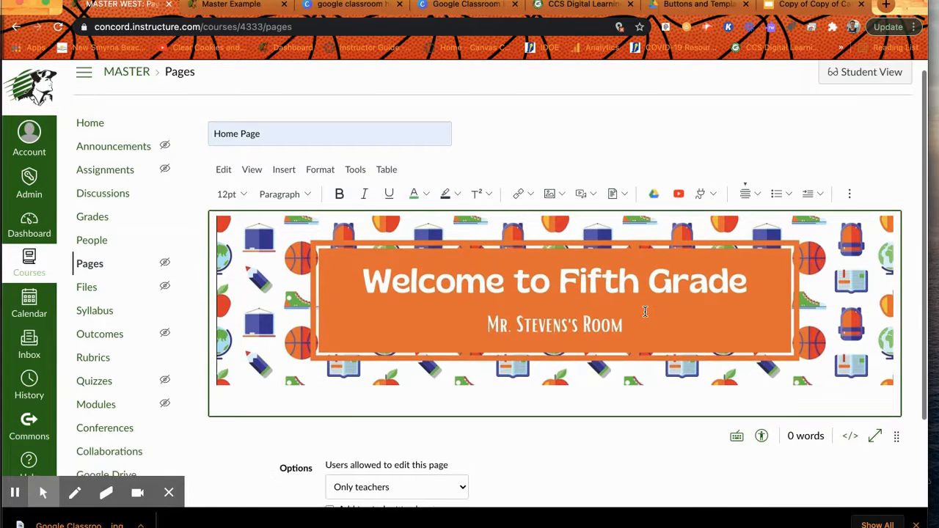
{"action": "scroll", "coordinate": [646, 312], "scroll_direction": "down", "scroll_amount": 2}
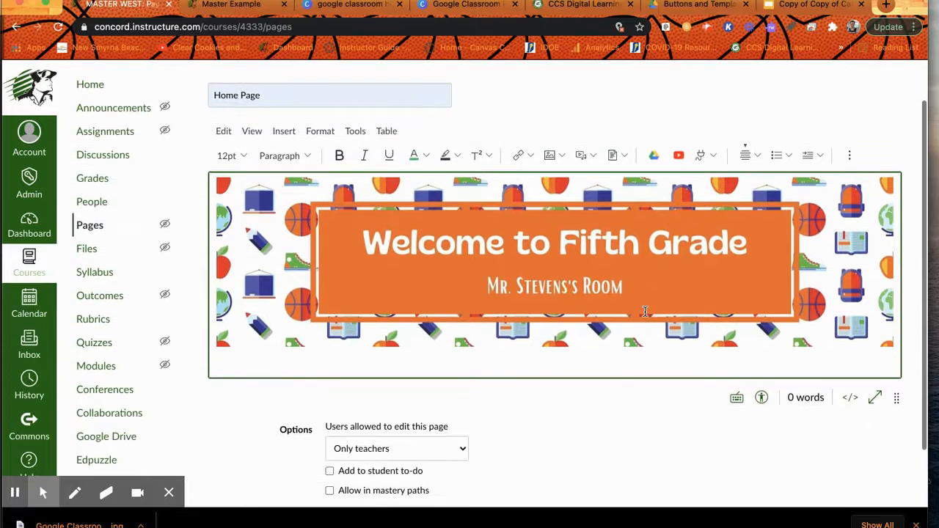
{"action": "left_click", "coordinate": [875, 400]}
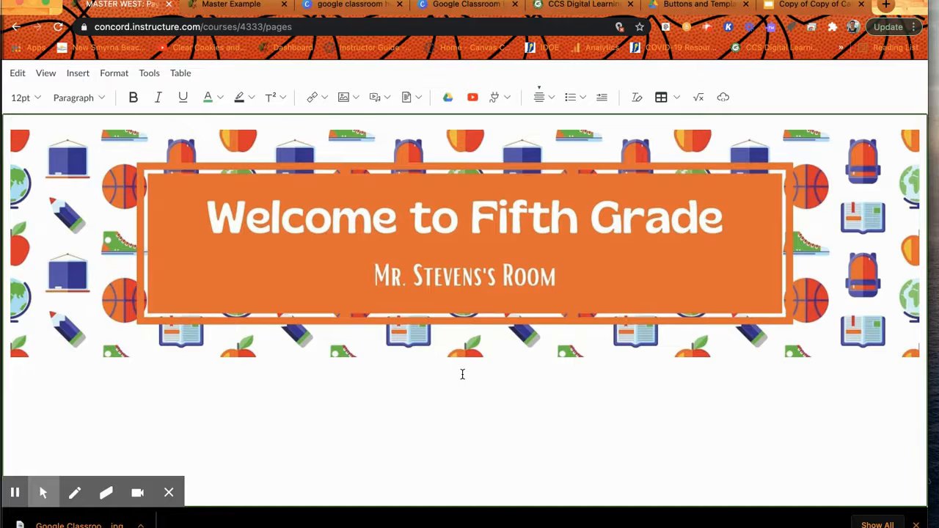
Step: Consult the Master Example home page for its layout, and add the placeholder line "Text Here!" beneath the banner on the Home Page
{"action": "left_click", "coordinate": [229, 5]}
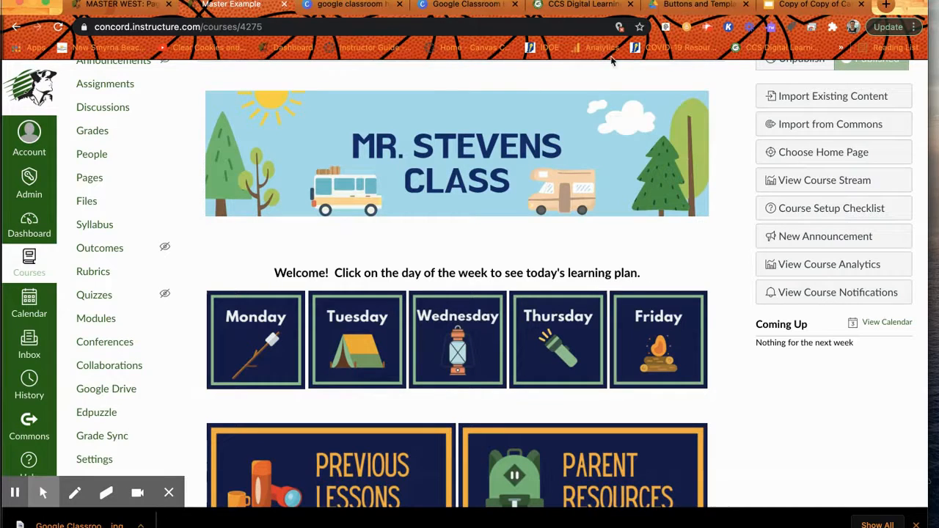
{"action": "left_click", "coordinate": [135, 8]}
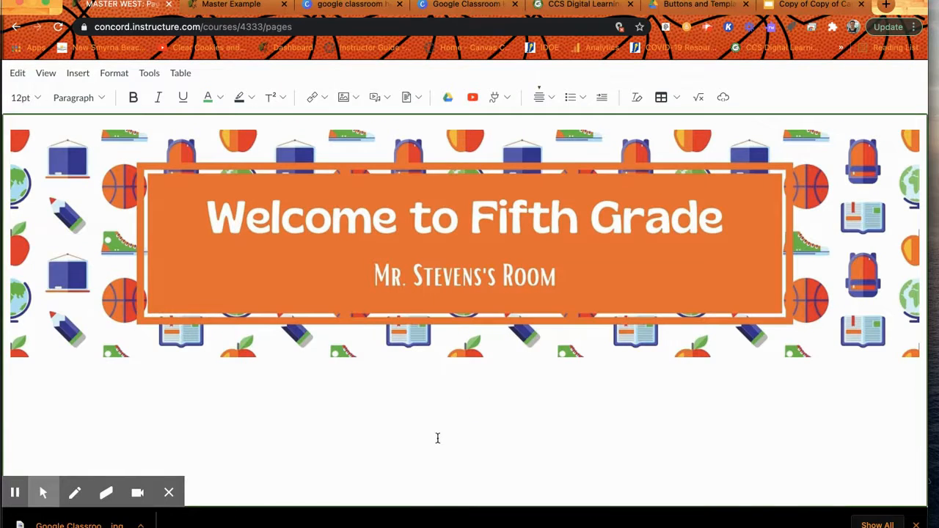
{"action": "type", "text": "ext Here!"}
{"action": "key", "text": "Return"}
Step: Examine the weekday buttons and the larger resource buttons on the Master Example home page
{"action": "left_click", "coordinate": [242, 6]}
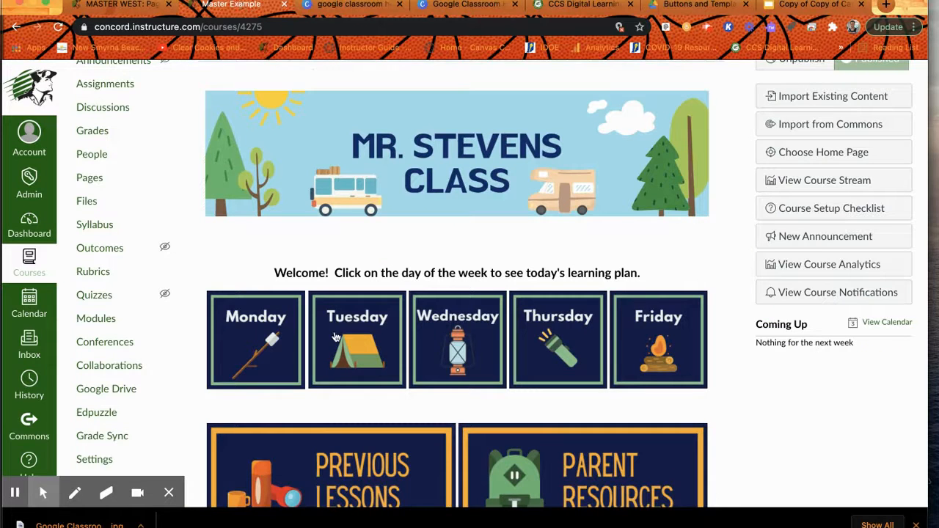
{"action": "scroll", "coordinate": [336, 336], "scroll_direction": "down", "scroll_amount": 1}
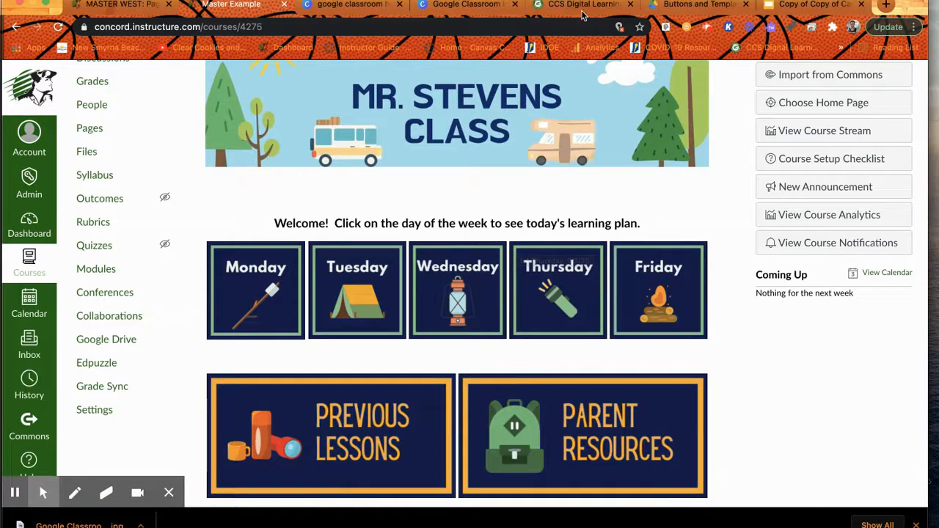
Step: Locate the Buttons and Template Samples shared folder among the Additional Resources on the CCS Digital Learning Canvas Guides page
{"action": "left_click", "coordinate": [690, 6]}
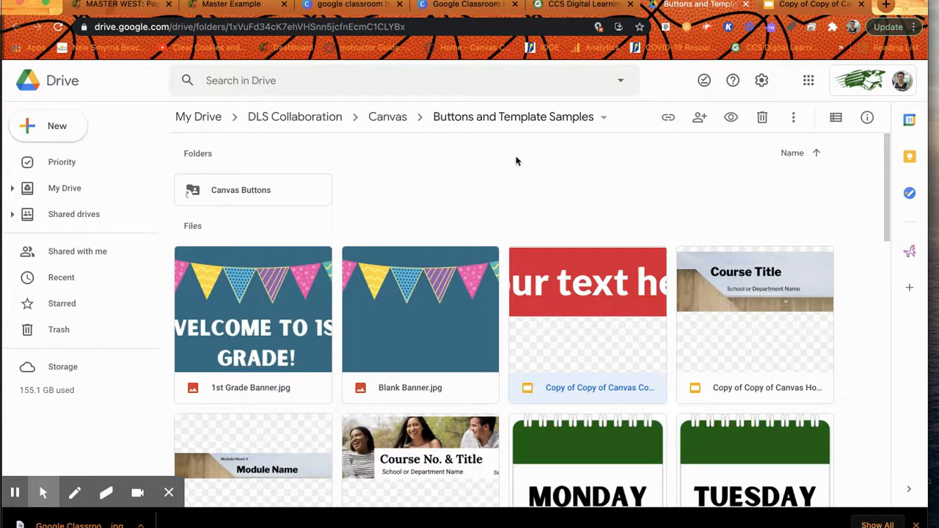
{"action": "left_click", "coordinate": [596, 6]}
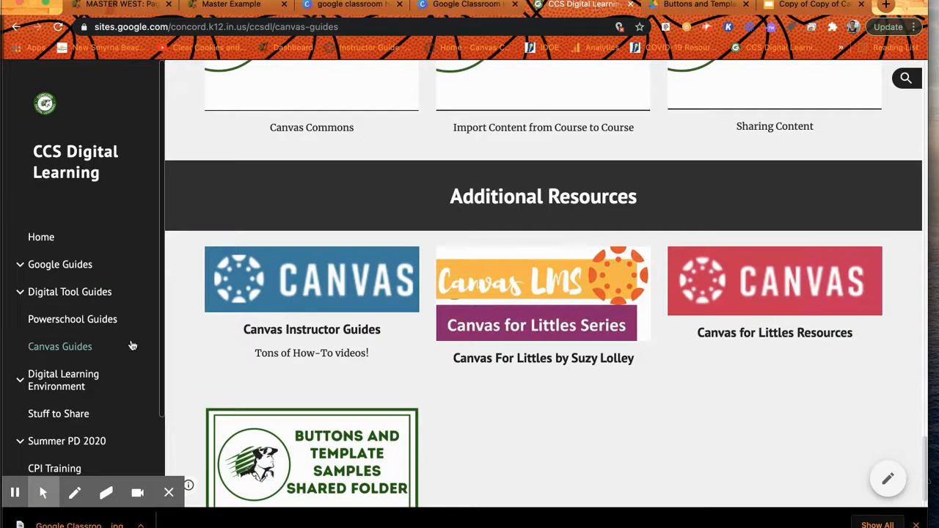
{"action": "scroll", "coordinate": [271, 323], "scroll_direction": "down", "scroll_amount": 1}
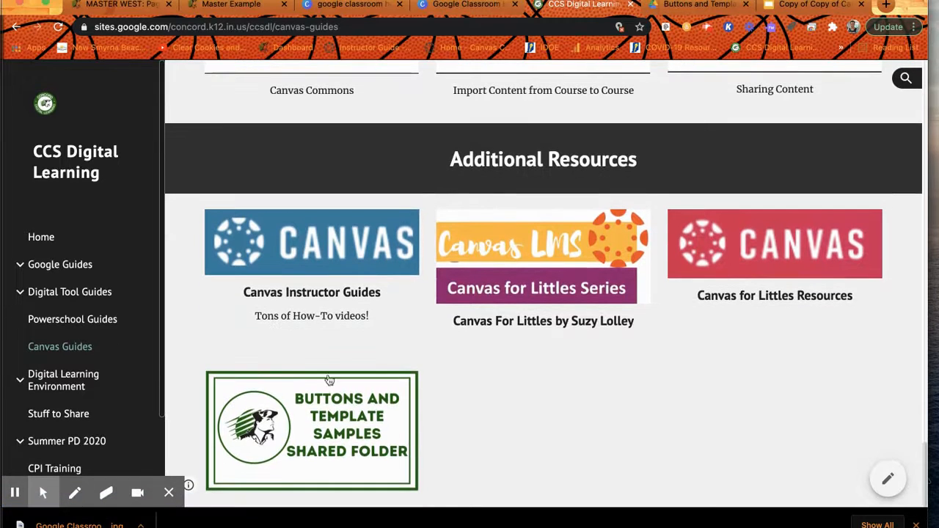
Step: Examine the day-of-week and unit button images in the Buttons and Template Samples folder in Google Drive
{"action": "left_click", "coordinate": [697, 5]}
{"action": "scroll", "coordinate": [498, 234], "scroll_direction": "down", "scroll_amount": 4}
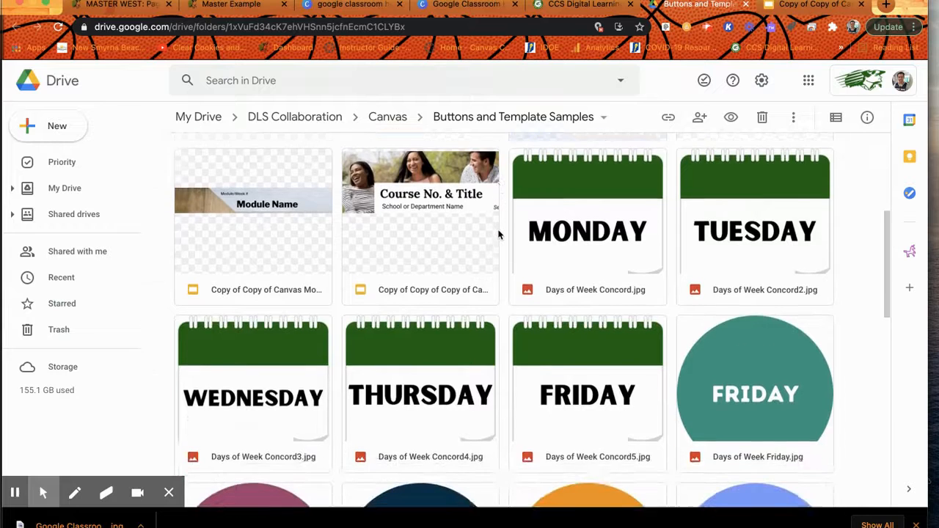
{"action": "scroll", "coordinate": [502, 234], "scroll_direction": "down", "scroll_amount": 3}
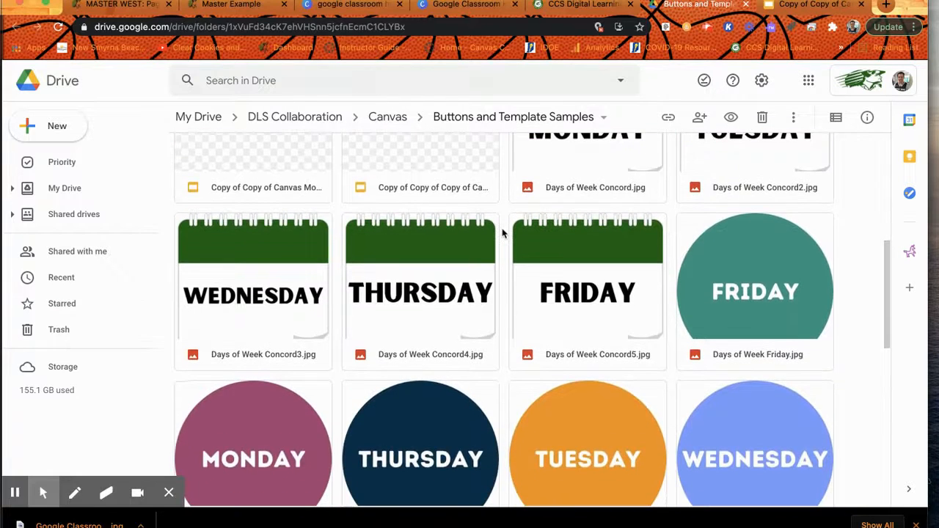
{"action": "scroll", "coordinate": [503, 234], "scroll_direction": "down", "scroll_amount": 1}
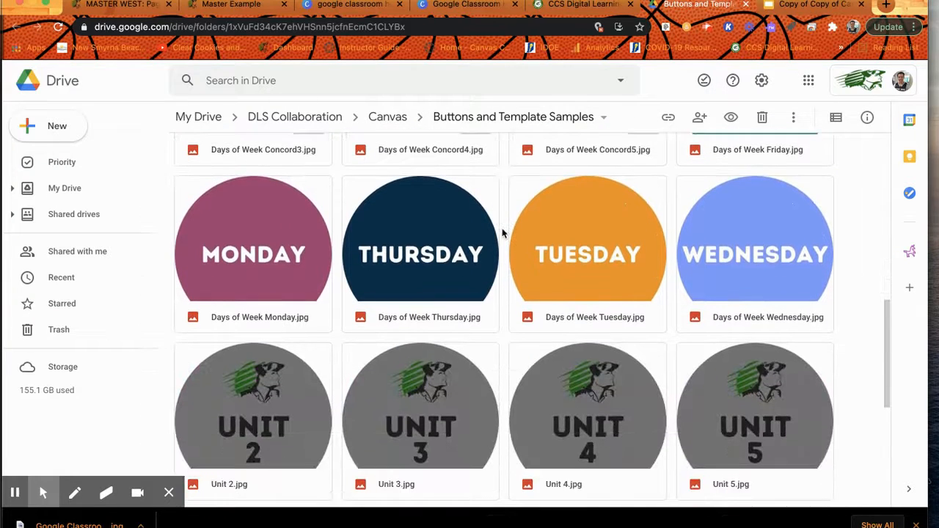
{"action": "scroll", "coordinate": [503, 233], "scroll_direction": "down", "scroll_amount": 2}
{"action": "scroll", "coordinate": [502, 238], "scroll_direction": "down", "scroll_amount": 2}
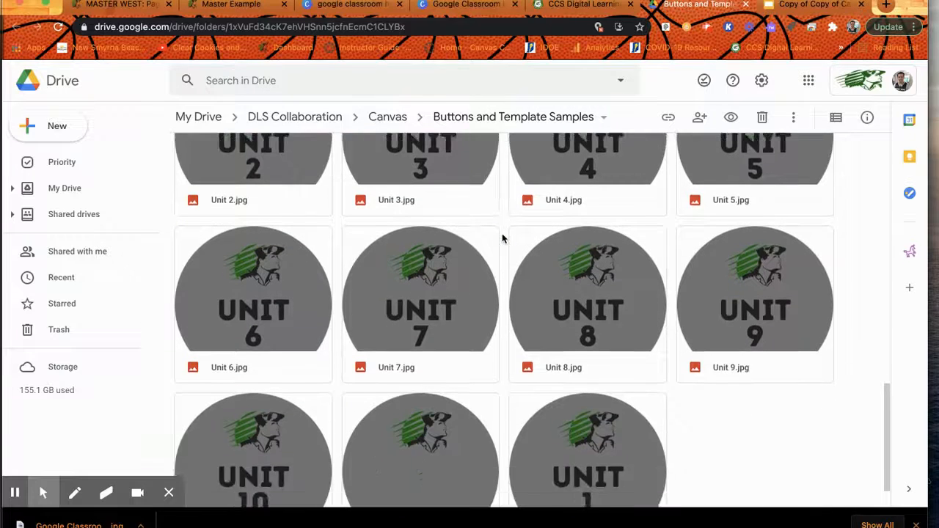
{"action": "scroll", "coordinate": [503, 238], "scroll_direction": "up", "scroll_amount": 3}
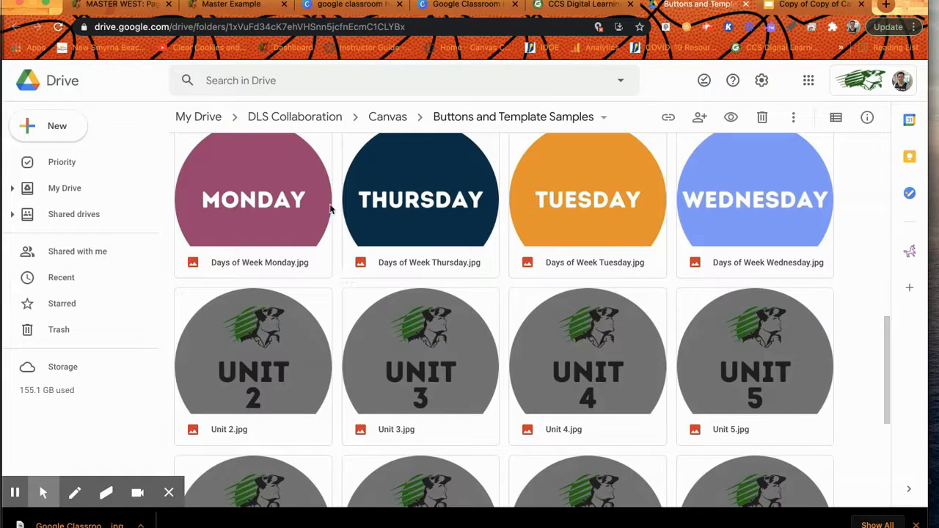
{"action": "scroll", "coordinate": [335, 210], "scroll_direction": "up", "scroll_amount": 2}
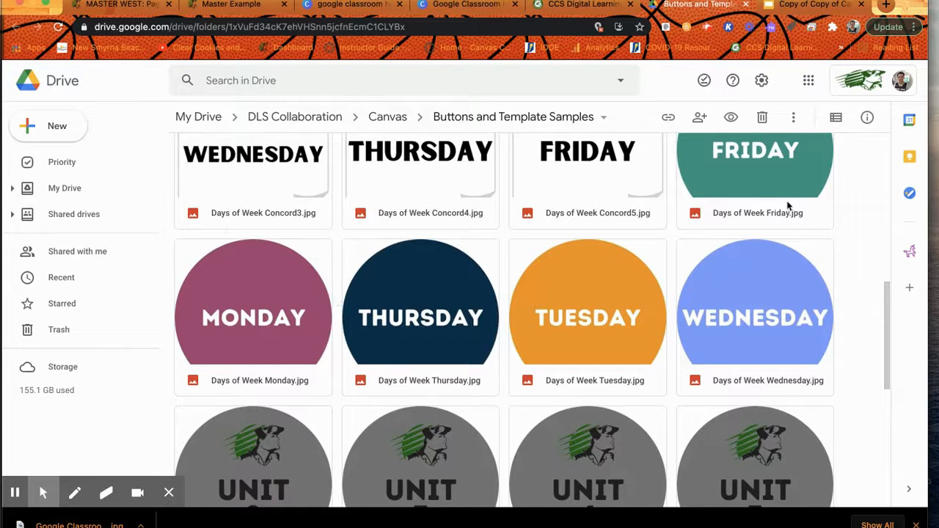
Step: Download "Days of Week Monday.jpg" from the Buttons and Template Samples folder and close its preview
{"action": "left_click", "coordinate": [255, 298]}
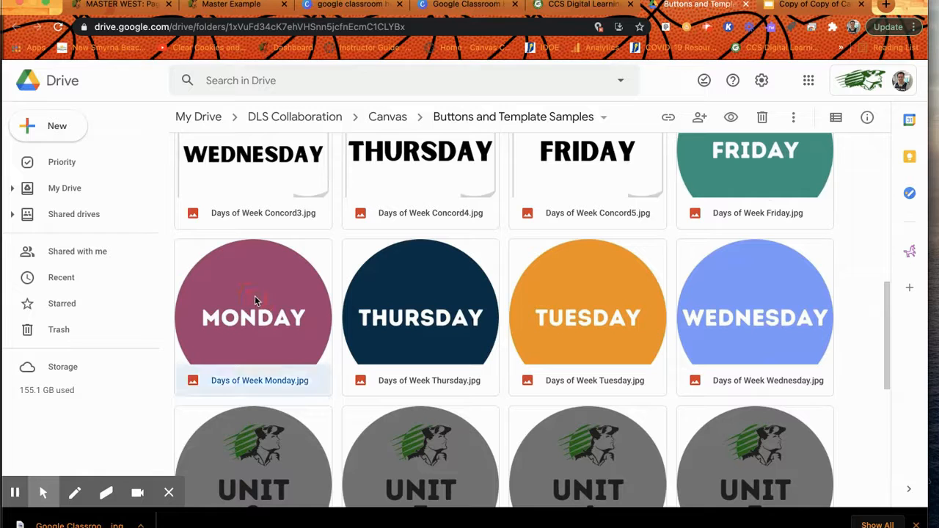
{"action": "left_click", "coordinate": [283, 363]}
{"action": "double_click", "coordinate": [283, 362]}
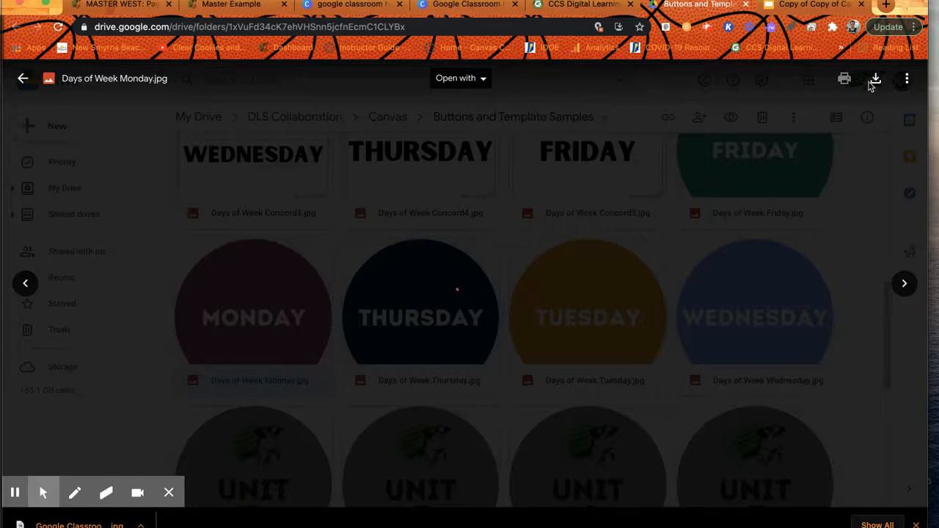
{"action": "left_click", "coordinate": [877, 79]}
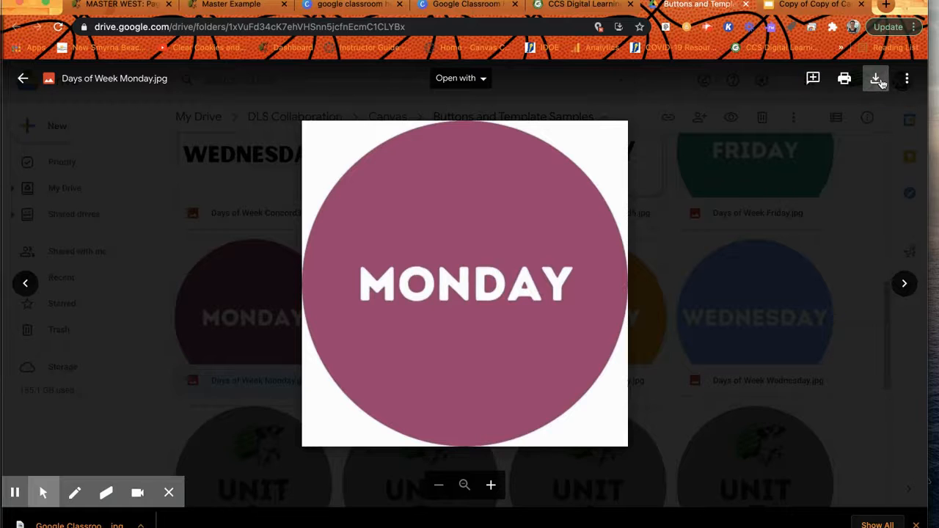
{"action": "left_click", "coordinate": [148, 168]}
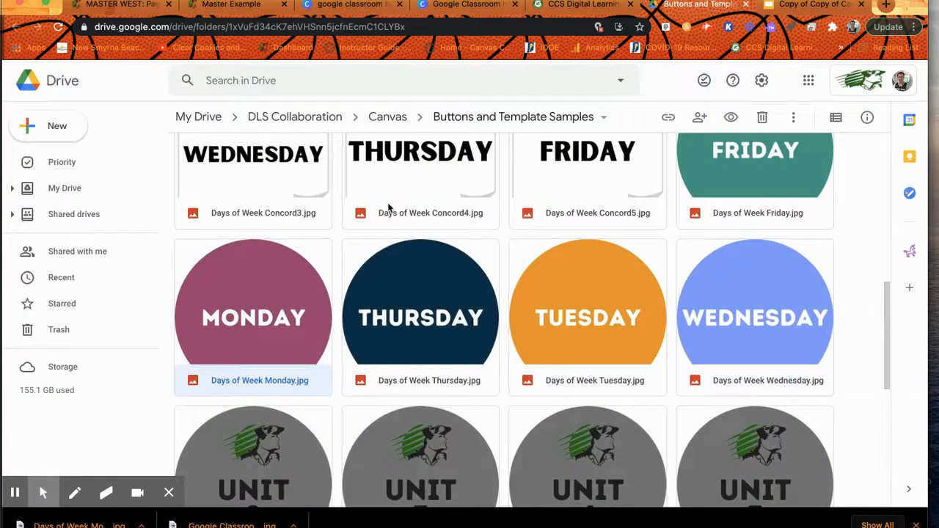
Step: Switch to Canva and create a new blank Logo design from its home page
{"action": "left_click", "coordinate": [353, 6]}
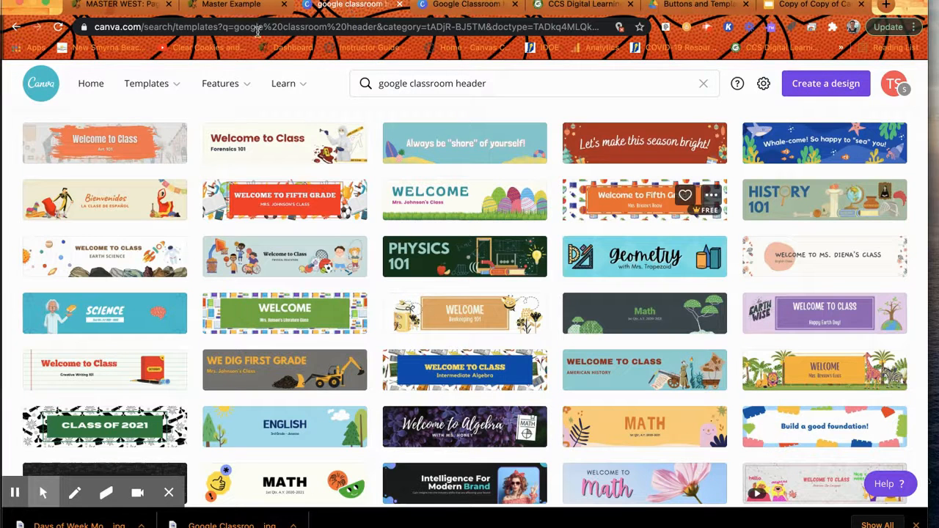
{"action": "left_click", "coordinate": [88, 88]}
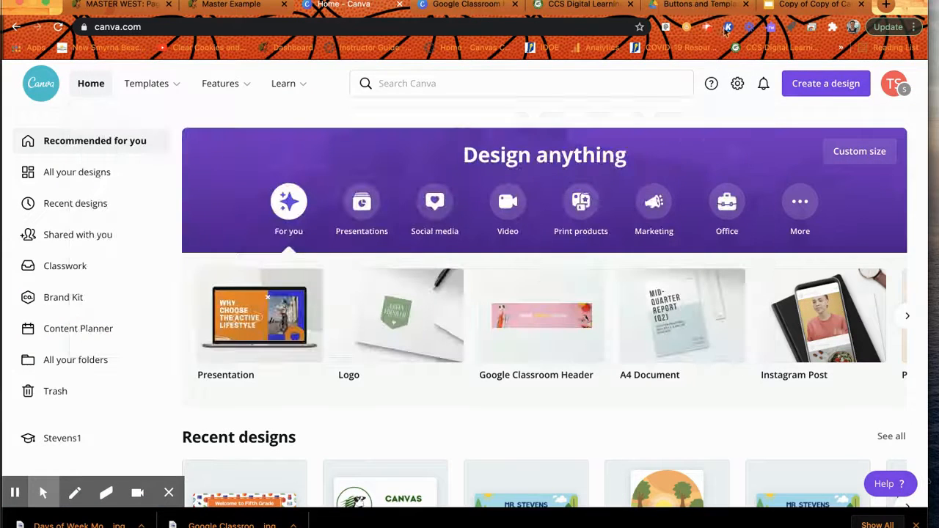
{"action": "left_click", "coordinate": [824, 89]}
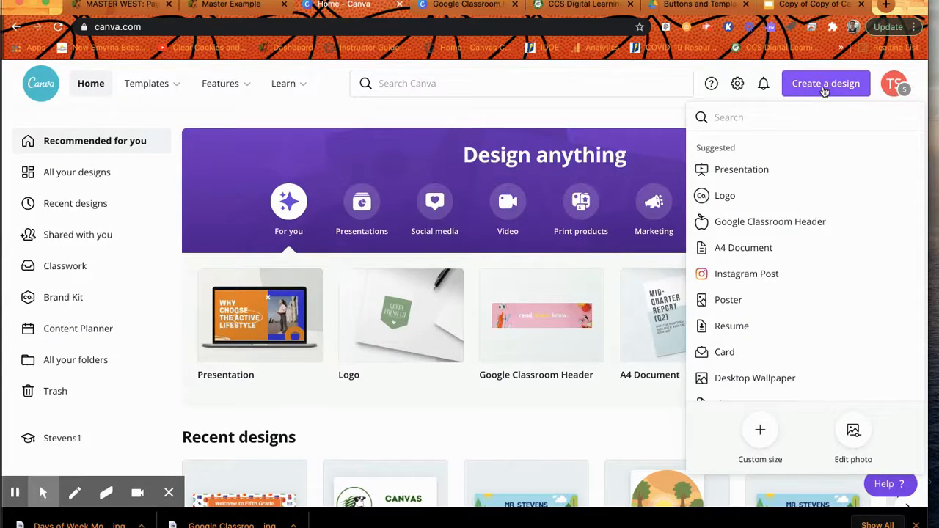
{"action": "left_click", "coordinate": [721, 197]}
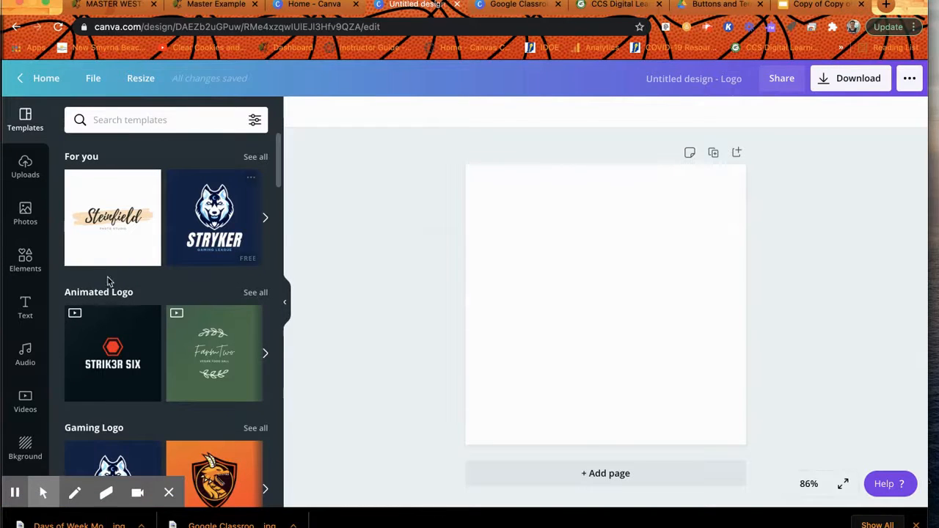
Step: Add a circular frame from the Frames elements to the blank logo page
{"action": "left_click", "coordinate": [25, 258]}
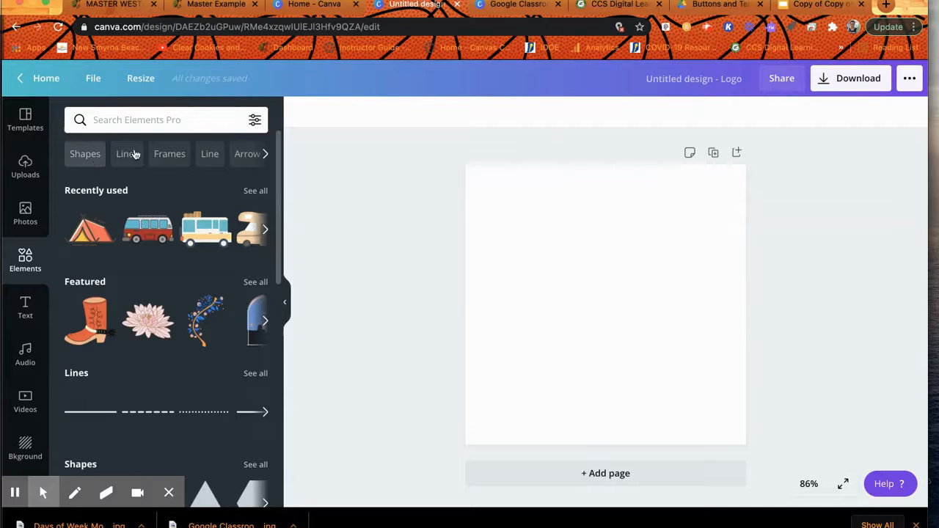
{"action": "left_click", "coordinate": [166, 154]}
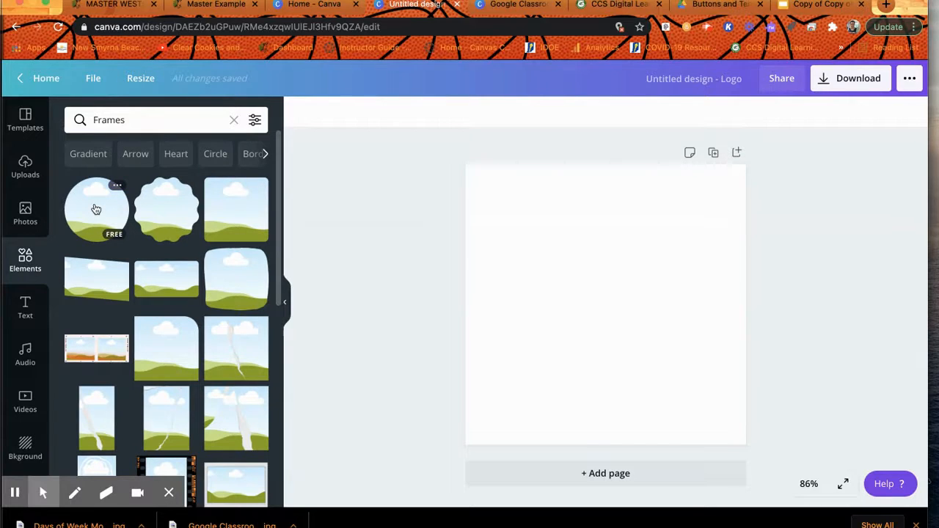
{"action": "left_click_drag", "start_coordinate": [95, 209], "coordinate": [551, 258]}
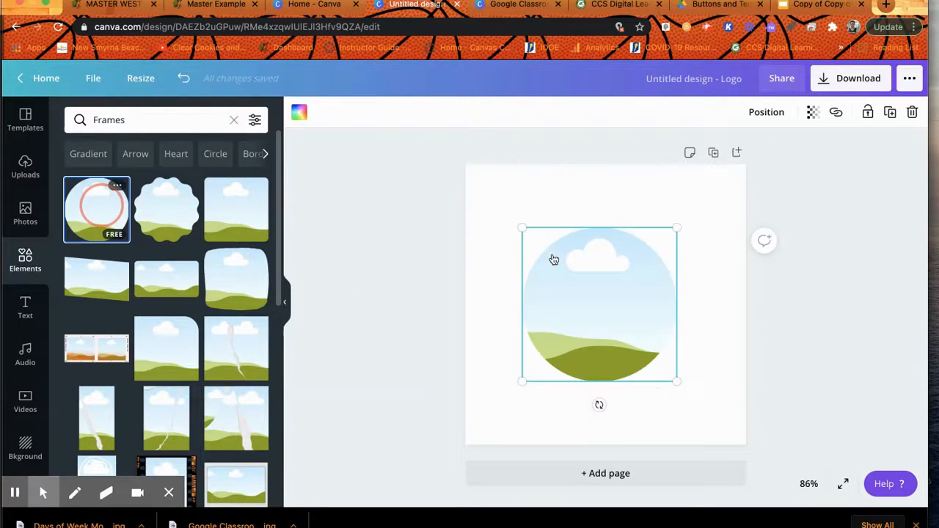
Step: Clear the Frames search and search the design elements for "Camping"
{"action": "left_click", "coordinate": [122, 120]}
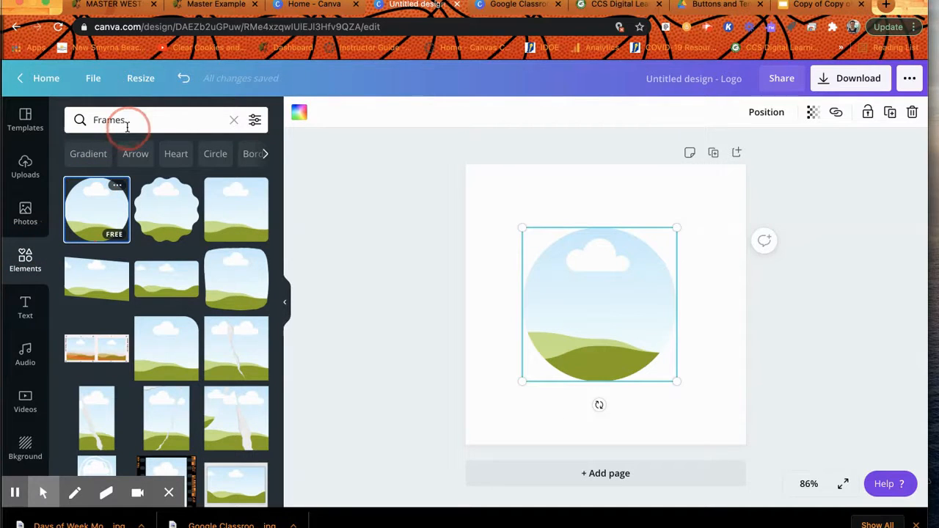
{"action": "left_click", "coordinate": [233, 120]}
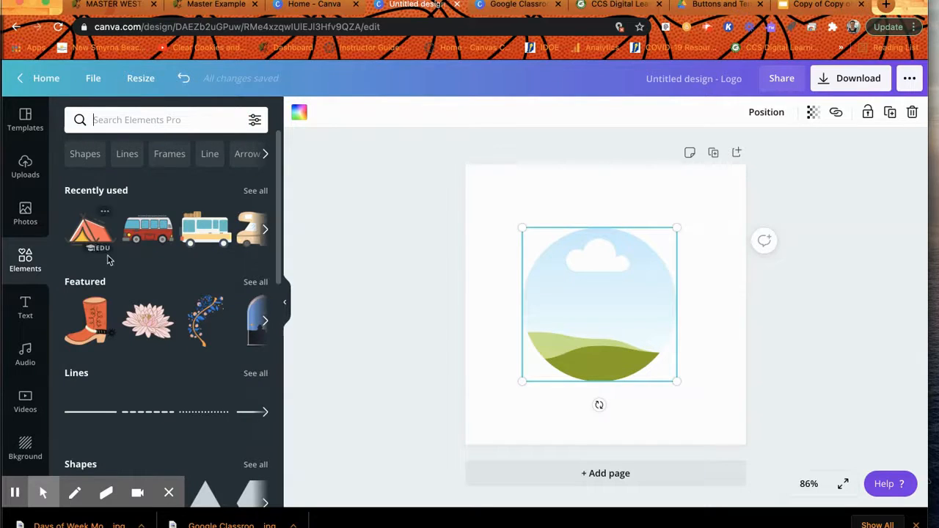
{"action": "left_click", "coordinate": [128, 118]}
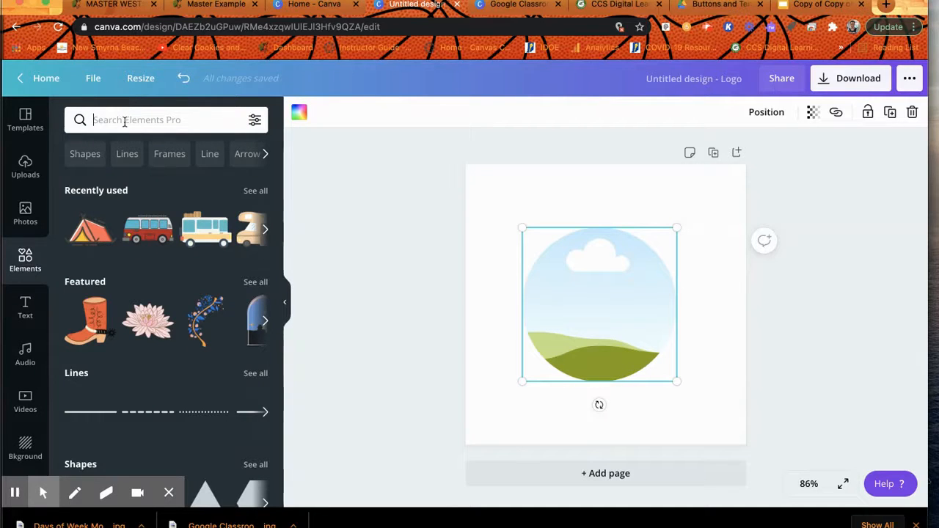
{"action": "type", "text": "c"}
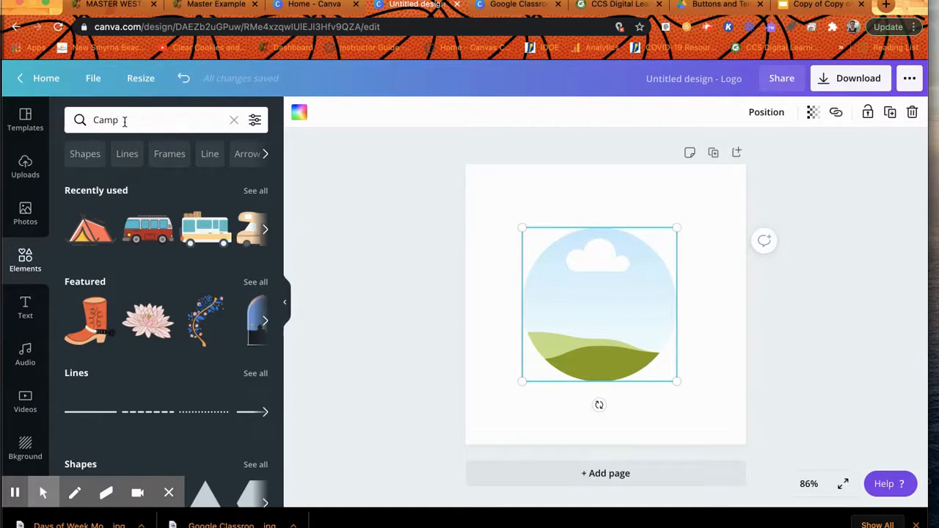
{"action": "type", "text": "amping"}
{"action": "key", "text": "Return"}
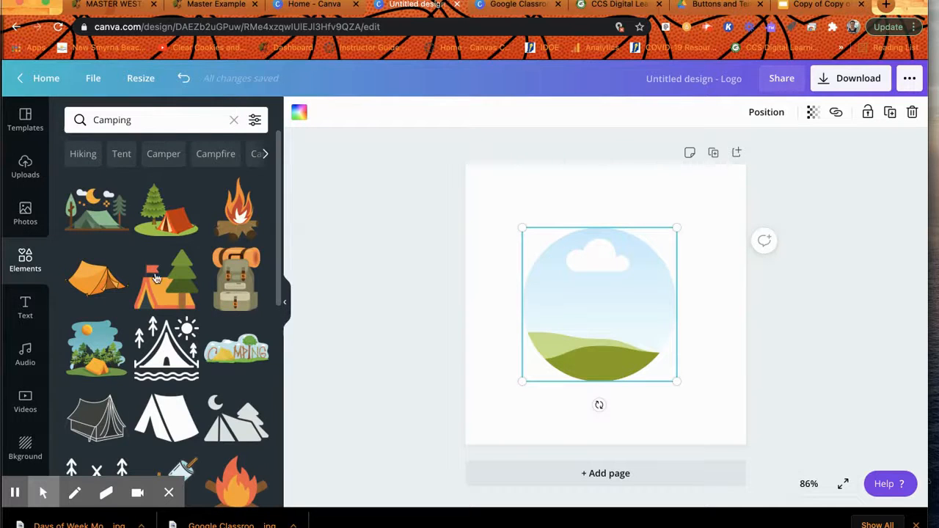
Step: Place the green circular graphic with the white tent, trees and moon on the page, and delete the circular frame behind it
{"action": "scroll", "coordinate": [157, 294], "scroll_direction": "down", "scroll_amount": 4}
{"action": "scroll", "coordinate": [156, 294], "scroll_direction": "down", "scroll_amount": 5}
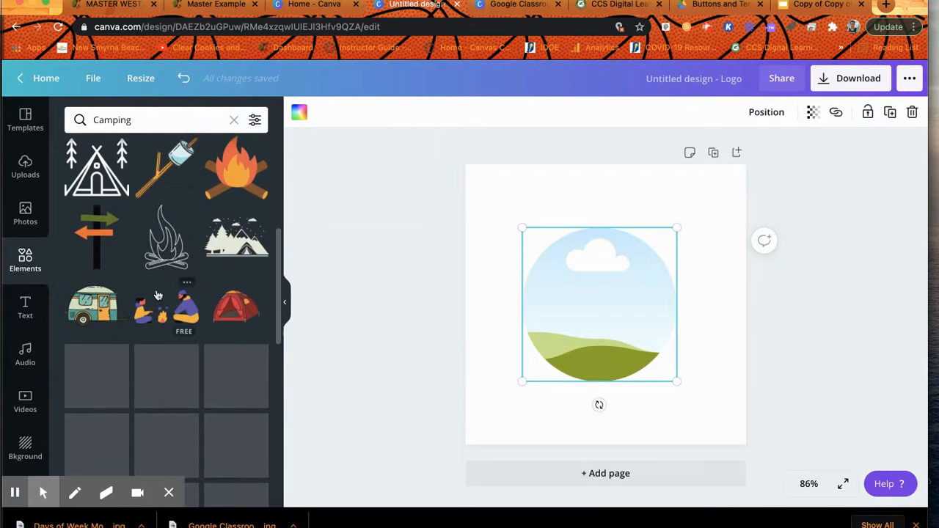
{"action": "scroll", "coordinate": [158, 295], "scroll_direction": "down", "scroll_amount": 5}
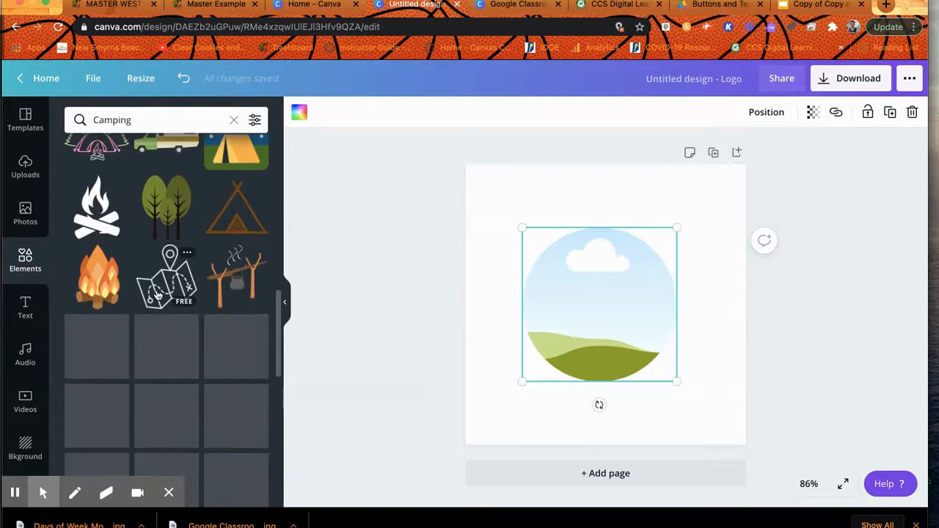
{"action": "scroll", "coordinate": [196, 243], "scroll_direction": "down", "scroll_amount": 5}
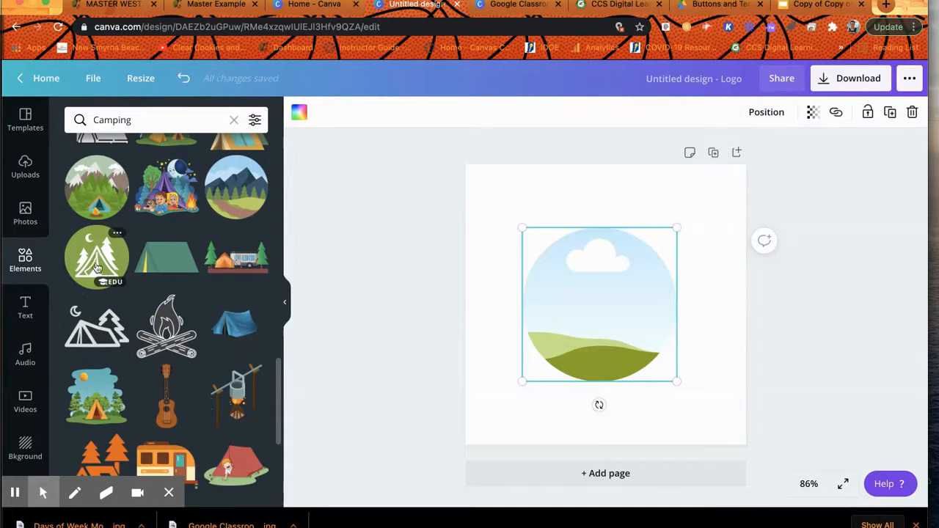
{"action": "left_click_drag", "start_coordinate": [97, 261], "coordinate": [574, 278]}
{"action": "left_click_drag", "start_coordinate": [541, 246], "coordinate": [516, 235]}
{"action": "left_click", "coordinate": [617, 375]}
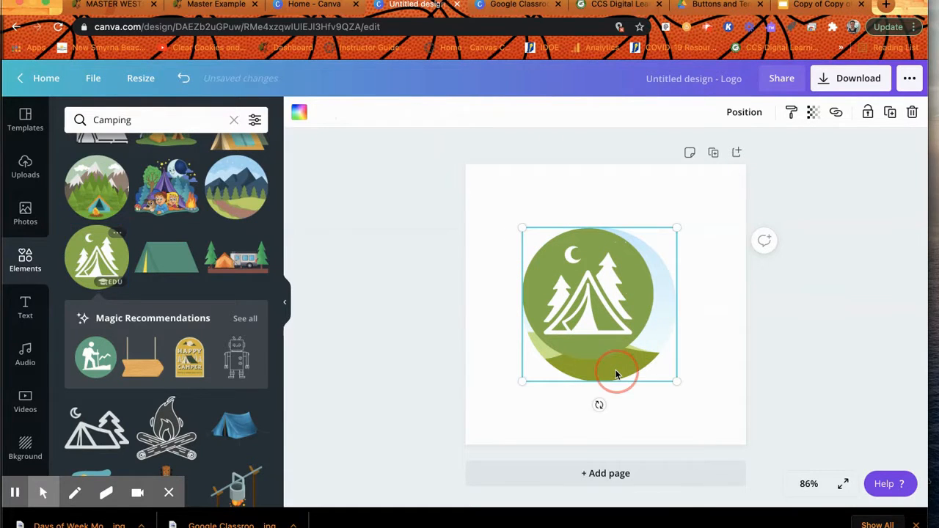
{"action": "key", "text": "Delete"}
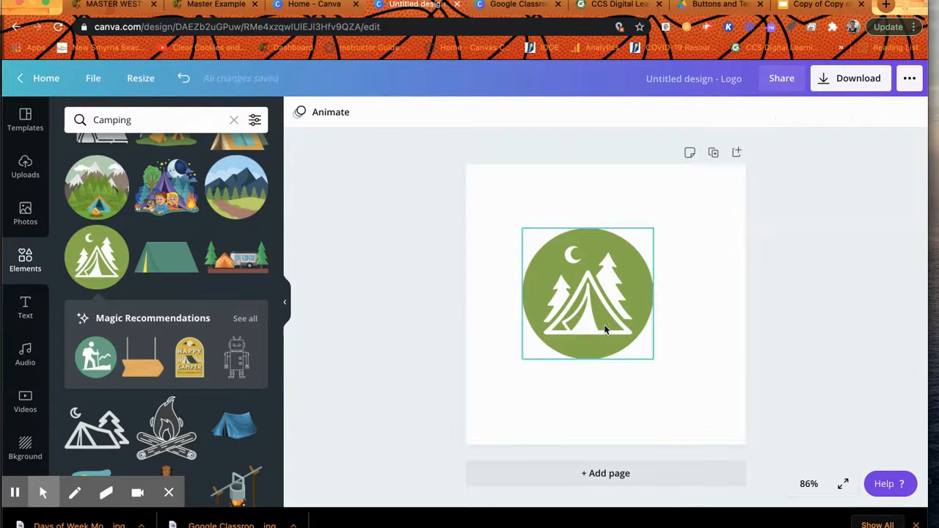
Step: Align the green tent graphic with the page's upper-left corner and enlarge it to fill the whole page
{"action": "left_click", "coordinate": [607, 328]}
{"action": "left_click_drag", "start_coordinate": [653, 359], "coordinate": [729, 413]}
{"action": "left_click_drag", "start_coordinate": [646, 337], "coordinate": [590, 274]}
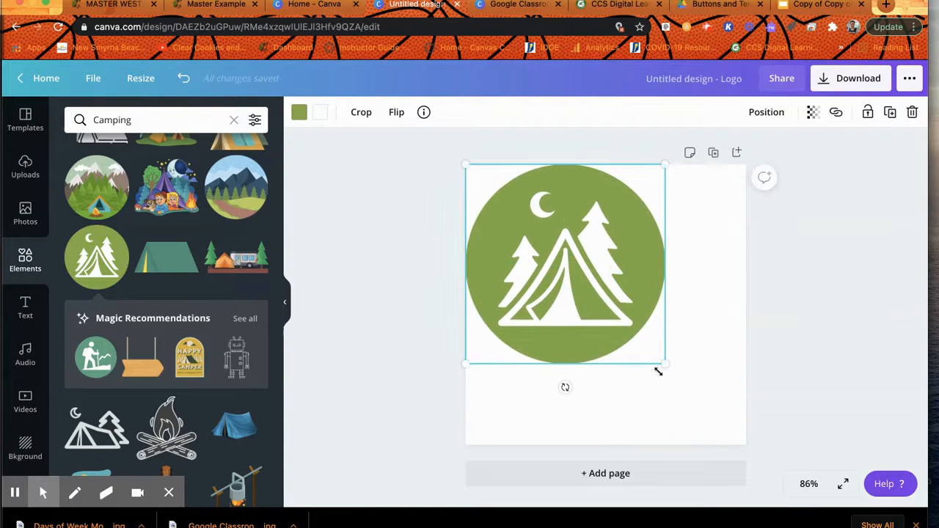
{"action": "left_click_drag", "start_coordinate": [665, 366], "coordinate": [741, 450]}
{"action": "left_click", "coordinate": [847, 337]}
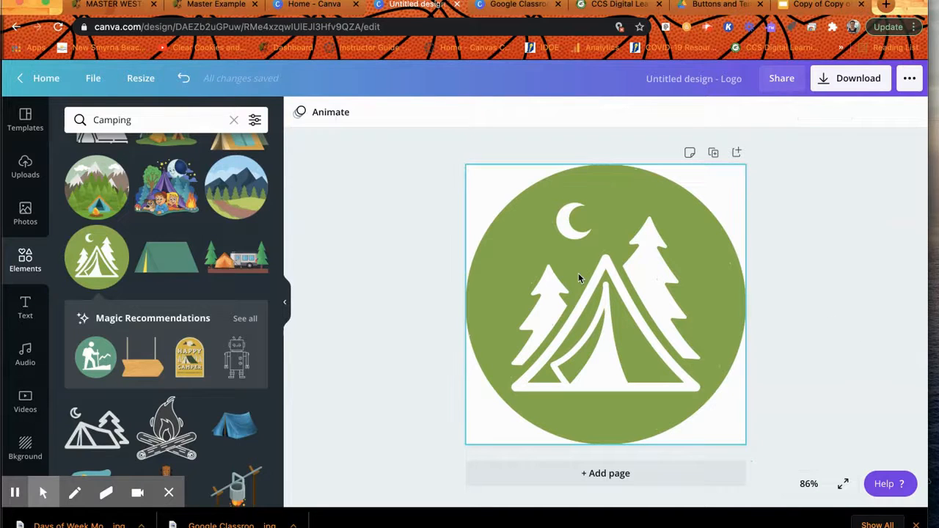
Step: Add a second page and place the round mountain landscape graphic on it, enlarged to fill the page
{"action": "left_click", "coordinate": [603, 473]}
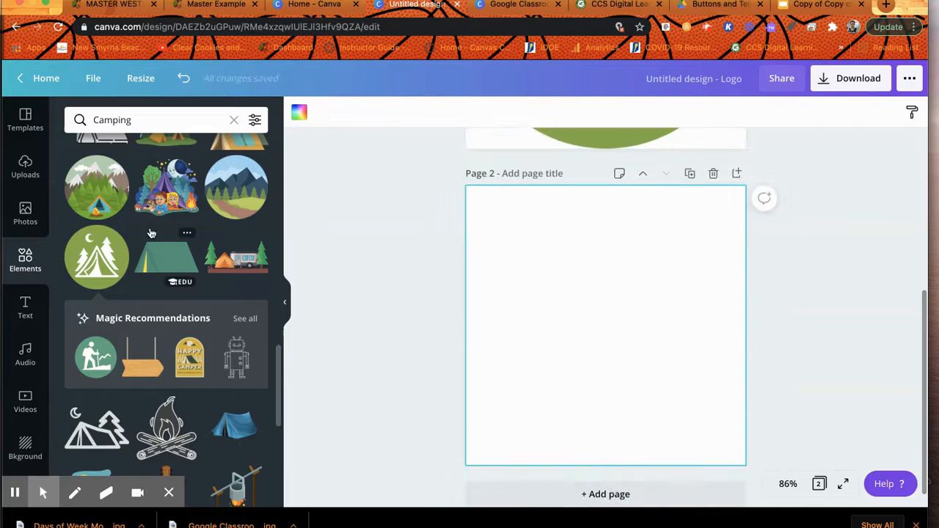
{"action": "left_click_drag", "start_coordinate": [231, 187], "coordinate": [559, 289]}
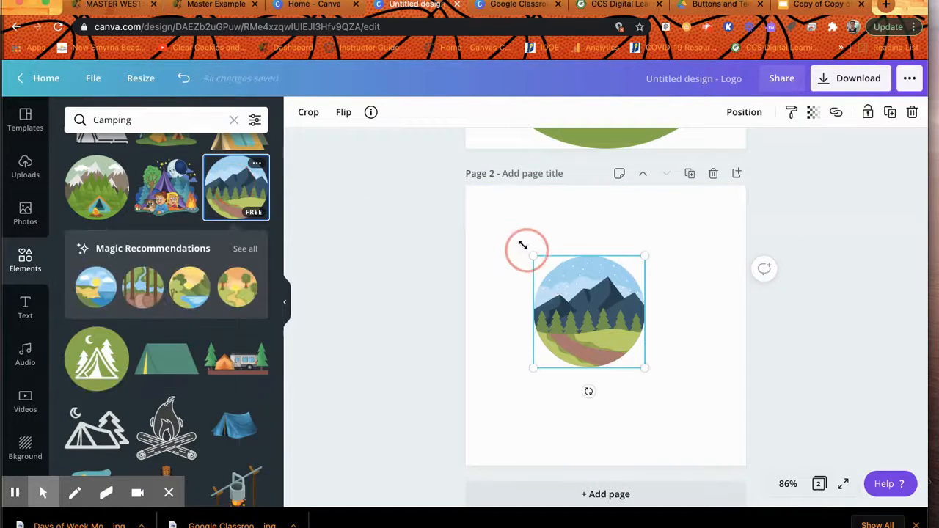
{"action": "left_click_drag", "start_coordinate": [533, 257], "coordinate": [463, 185]}
{"action": "left_click_drag", "start_coordinate": [645, 369], "coordinate": [748, 464]}
{"action": "scroll", "coordinate": [640, 382], "scroll_direction": "down", "scroll_amount": 1}
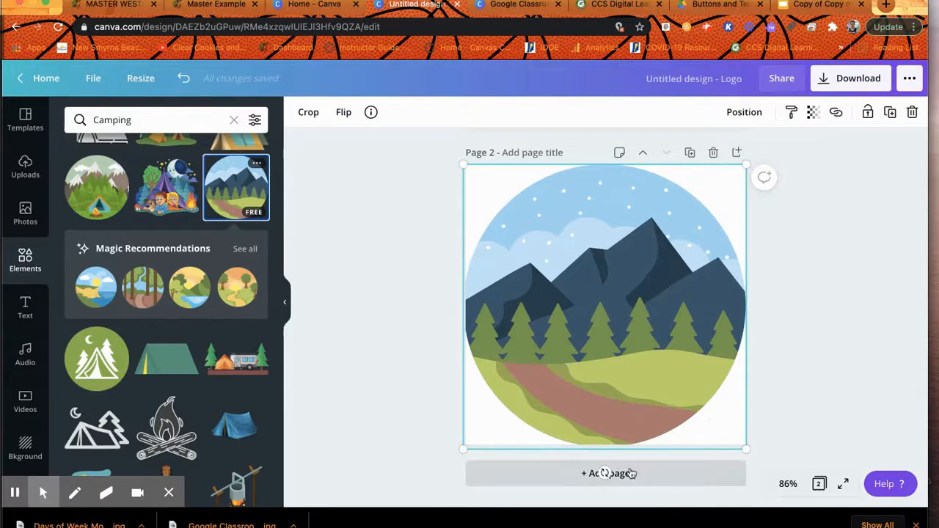
Step: Add a third page and place the round graphic with the trees, sun and dark tent on it, enlarged to fill the page
{"action": "left_click", "coordinate": [632, 474]}
{"action": "scroll", "coordinate": [184, 317], "scroll_direction": "down", "scroll_amount": 5}
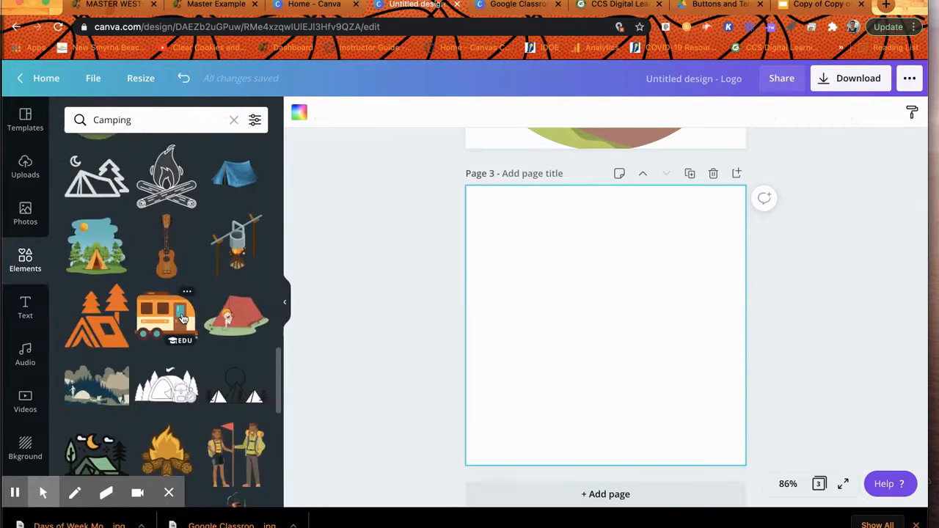
{"action": "scroll", "coordinate": [184, 317], "scroll_direction": "down", "scroll_amount": 5}
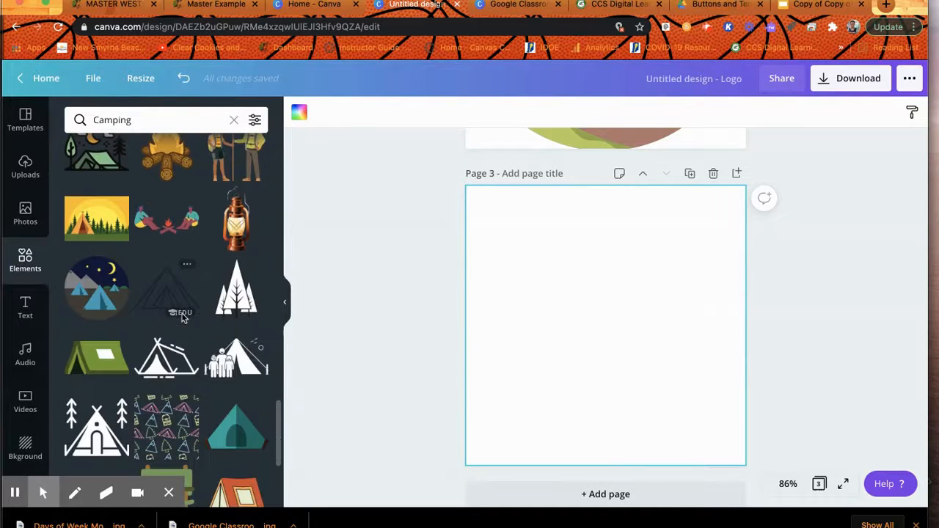
{"action": "scroll", "coordinate": [183, 317], "scroll_direction": "down", "scroll_amount": 8}
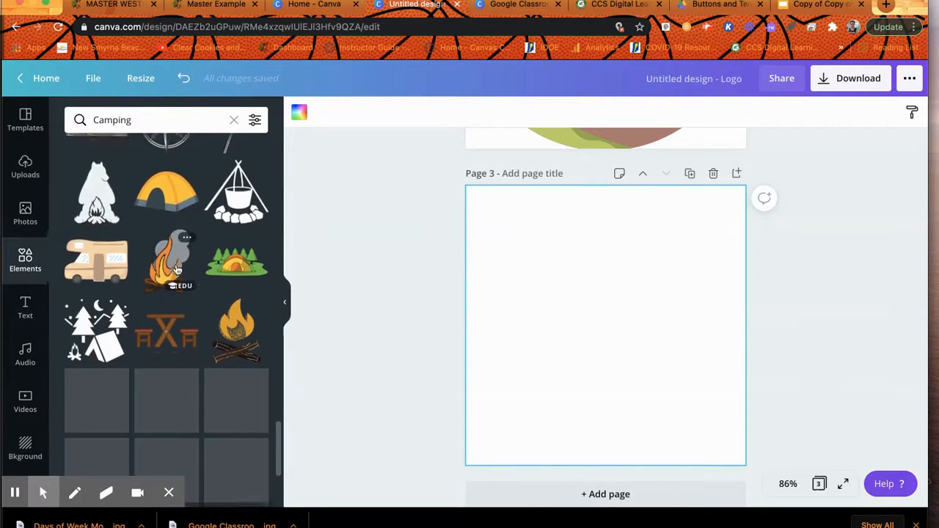
{"action": "scroll", "coordinate": [176, 268], "scroll_direction": "down", "scroll_amount": 3}
{"action": "scroll", "coordinate": [176, 269], "scroll_direction": "down", "scroll_amount": 3}
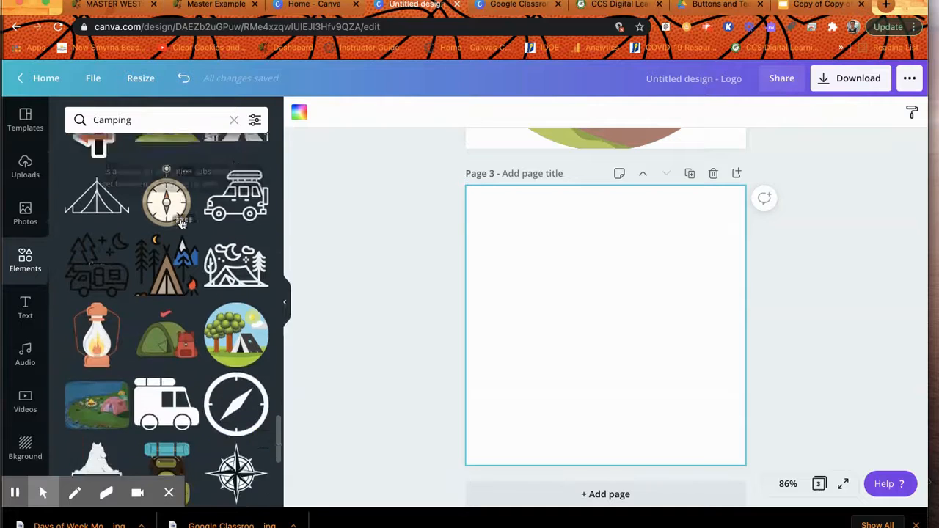
{"action": "scroll", "coordinate": [182, 224], "scroll_direction": "down", "scroll_amount": 1}
{"action": "left_click_drag", "start_coordinate": [231, 285], "coordinate": [459, 193]}
{"action": "left_click_drag", "start_coordinate": [649, 361], "coordinate": [742, 467]}
{"action": "left_click_drag", "start_coordinate": [698, 413], "coordinate": [695, 417]}
{"action": "left_click", "coordinate": [817, 365]}
Step: Download all three pages of the design as PNG and dismiss the saved-design message
{"action": "scroll", "coordinate": [651, 319], "scroll_direction": "up", "scroll_amount": 8}
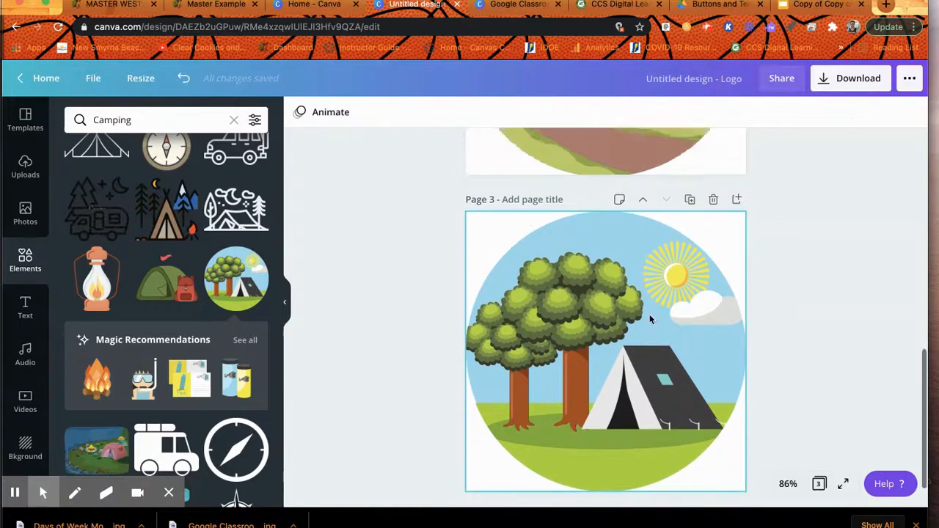
{"action": "left_click", "coordinate": [650, 315]}
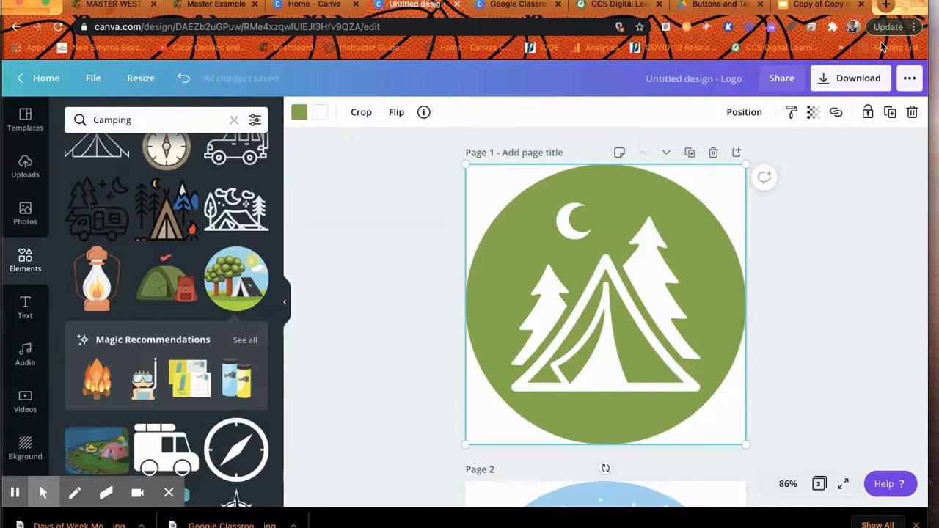
{"action": "left_click", "coordinate": [849, 77]}
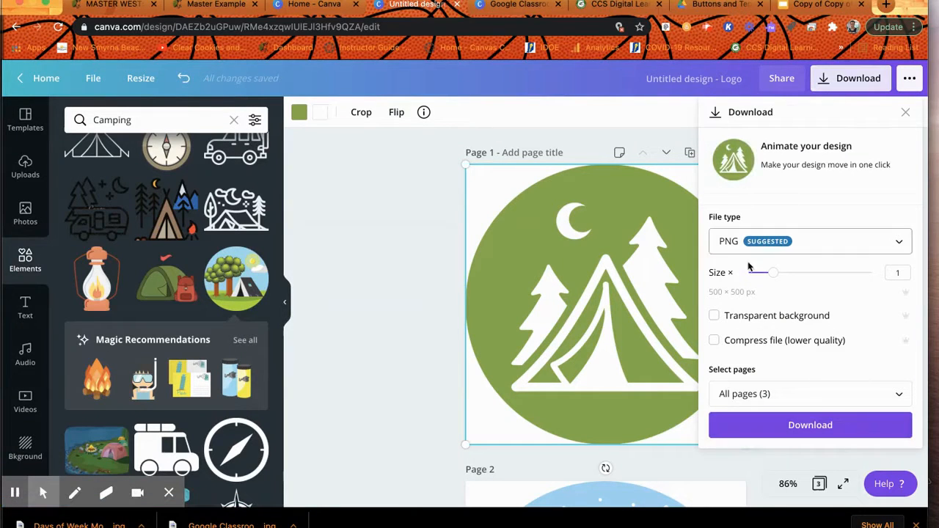
{"action": "left_click", "coordinate": [791, 424]}
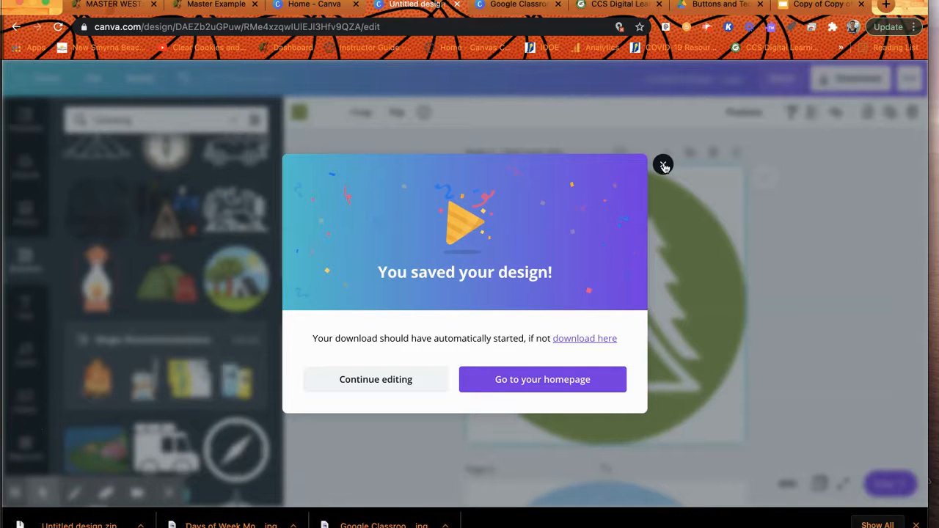
{"action": "left_click", "coordinate": [663, 165]}
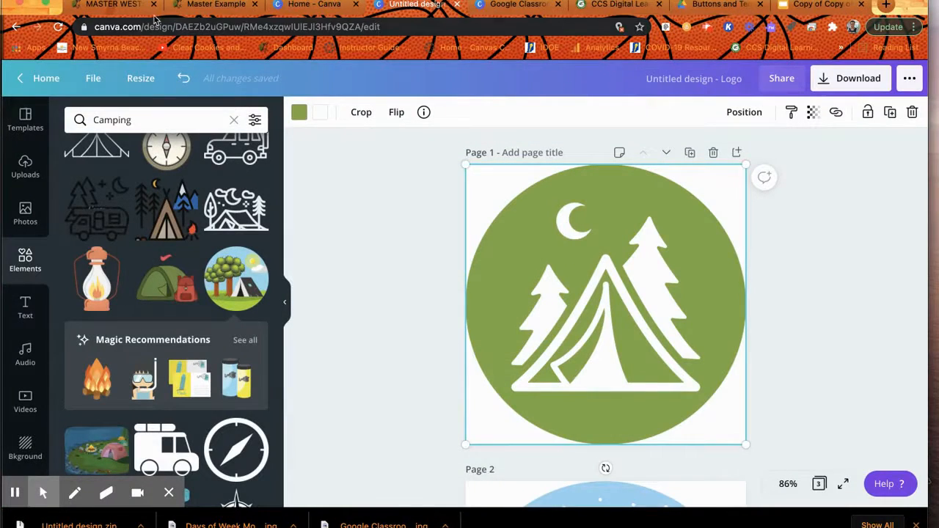
Step: Switch to the Canvas Home Page editor in full screen and compare it with the button layout of the Master Example course
{"action": "left_click", "coordinate": [129, 7]}
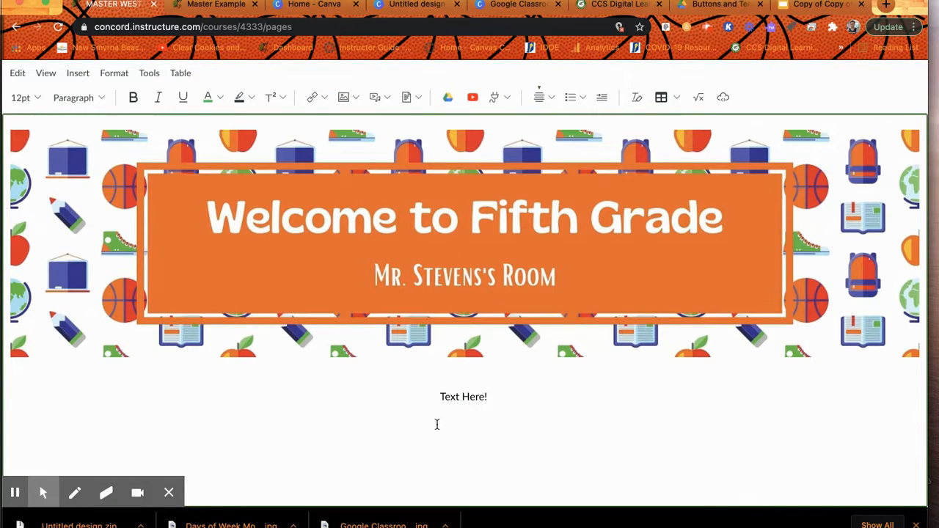
{"action": "key", "text": "Escape"}
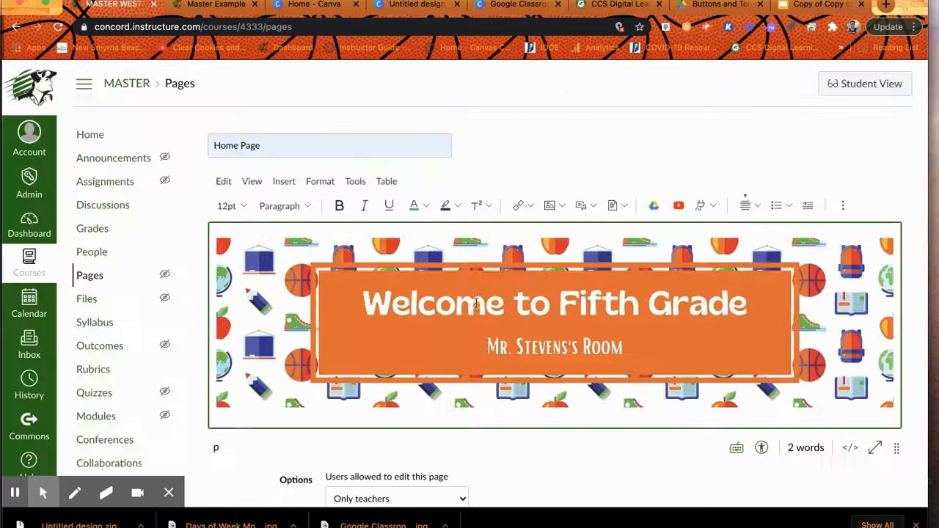
{"action": "left_click", "coordinate": [876, 449]}
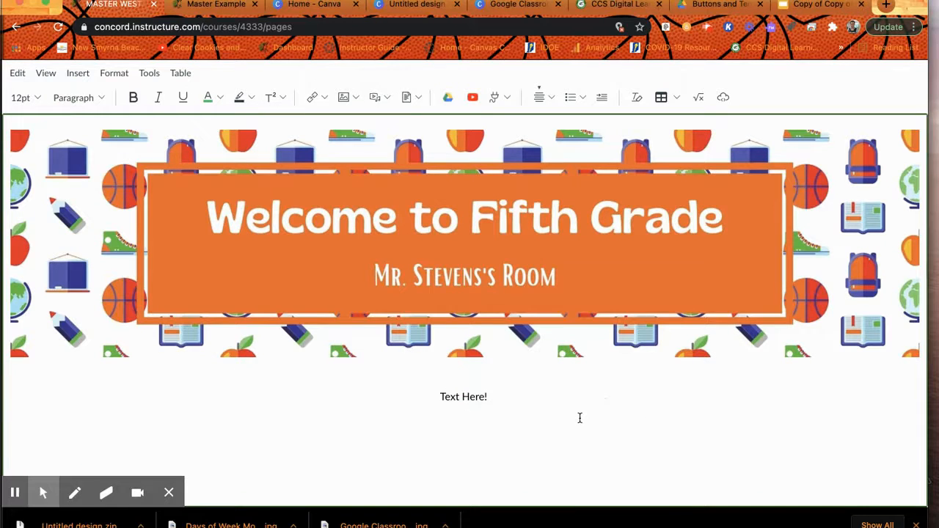
{"action": "left_click", "coordinate": [219, 9]}
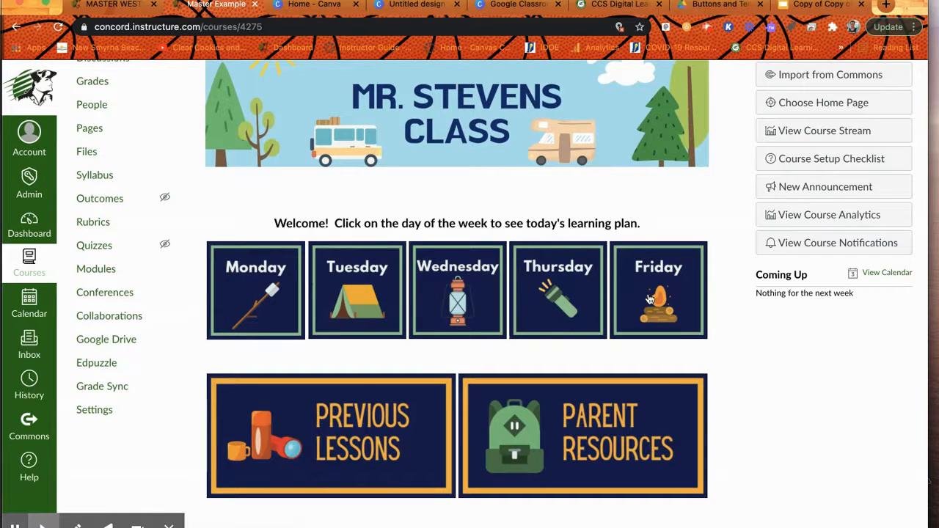
{"action": "left_click", "coordinate": [105, 6]}
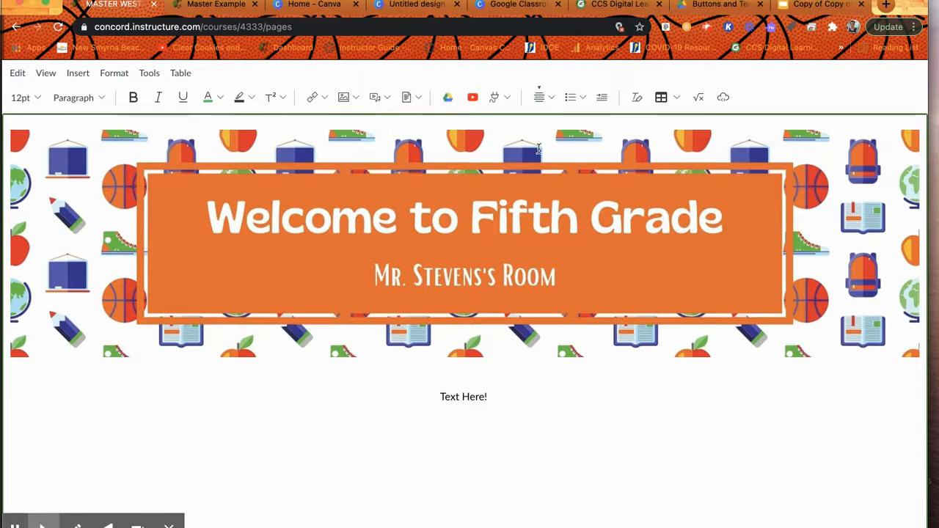
Step: Insert a table with three columns and two rows below the "Text Here!" line
{"action": "left_click", "coordinate": [660, 99]}
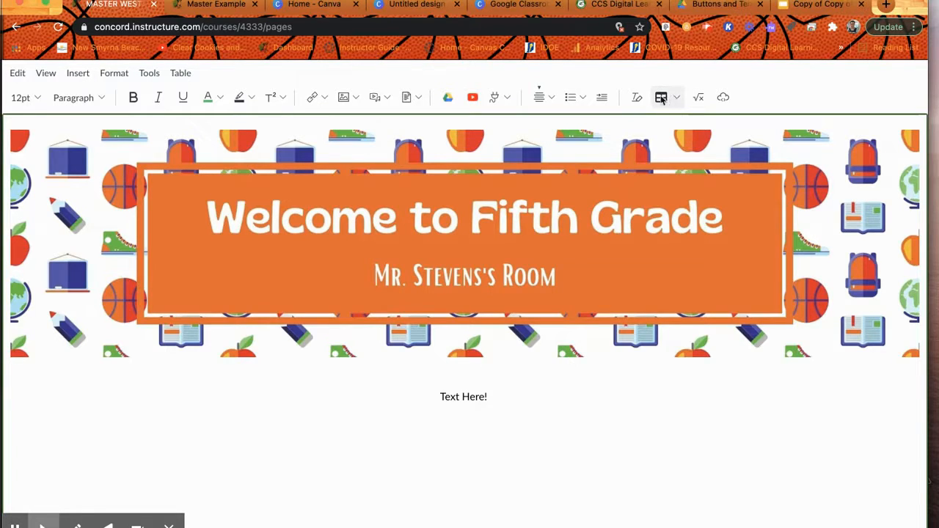
{"action": "left_click", "coordinate": [73, 76]}
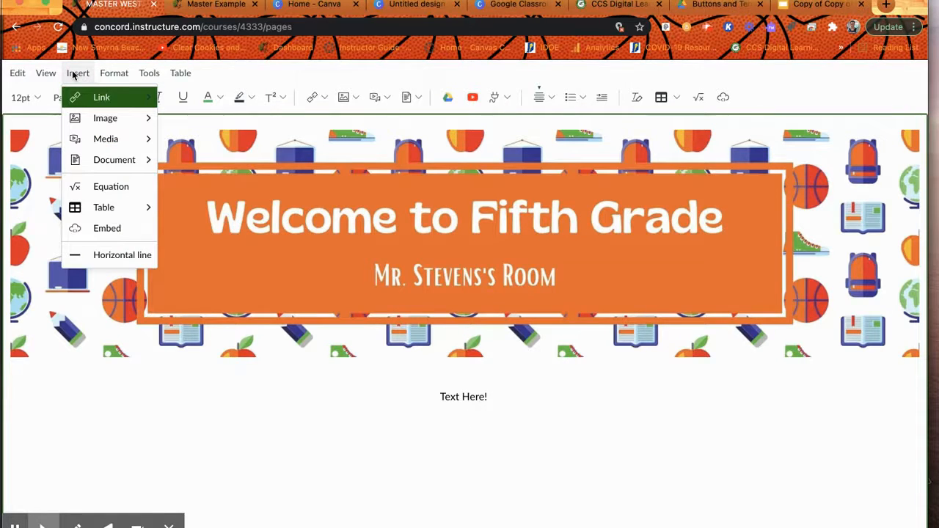
{"action": "mouse_move", "coordinate": [135, 202]}
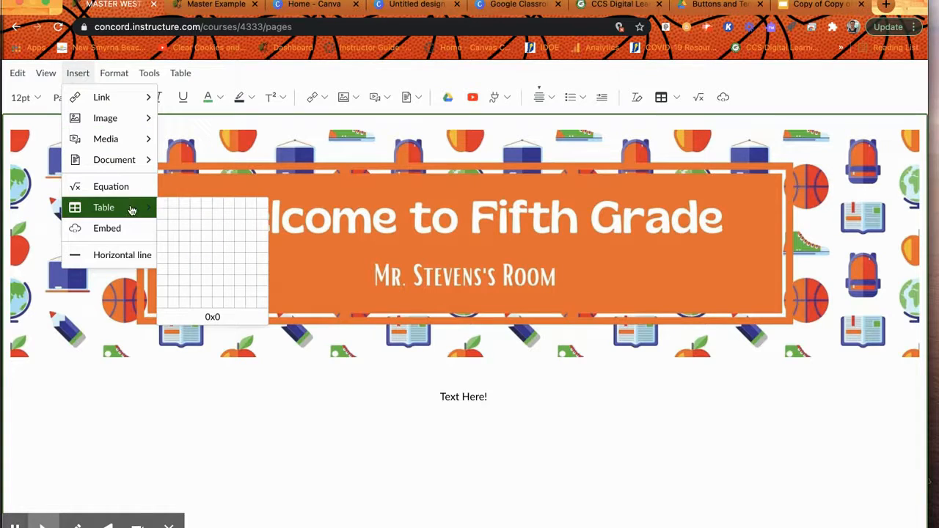
{"action": "left_click", "coordinate": [181, 73]}
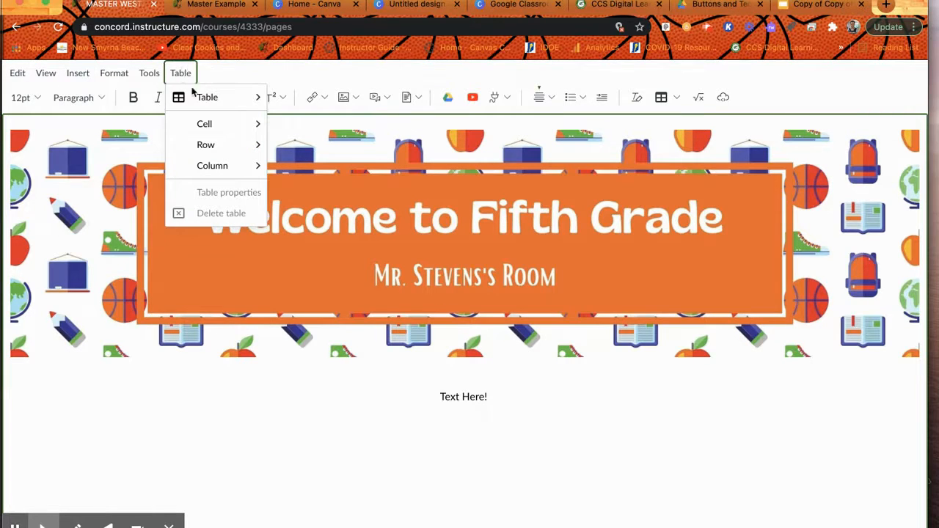
{"action": "mouse_move", "coordinate": [209, 103]}
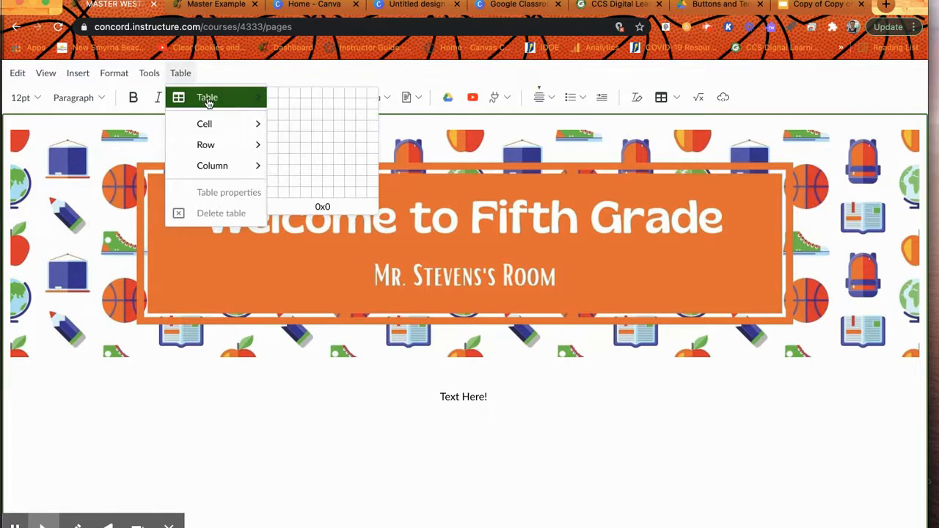
{"action": "left_click", "coordinate": [295, 107]}
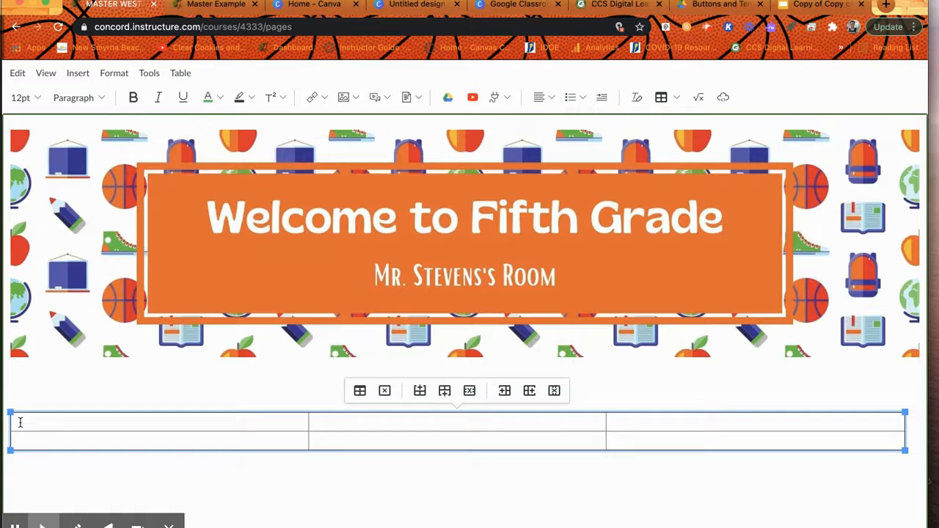
Step: Upload Camp Buttons (1).jpg from the Downloads folder into the table's first cell
{"action": "left_click", "coordinate": [353, 98]}
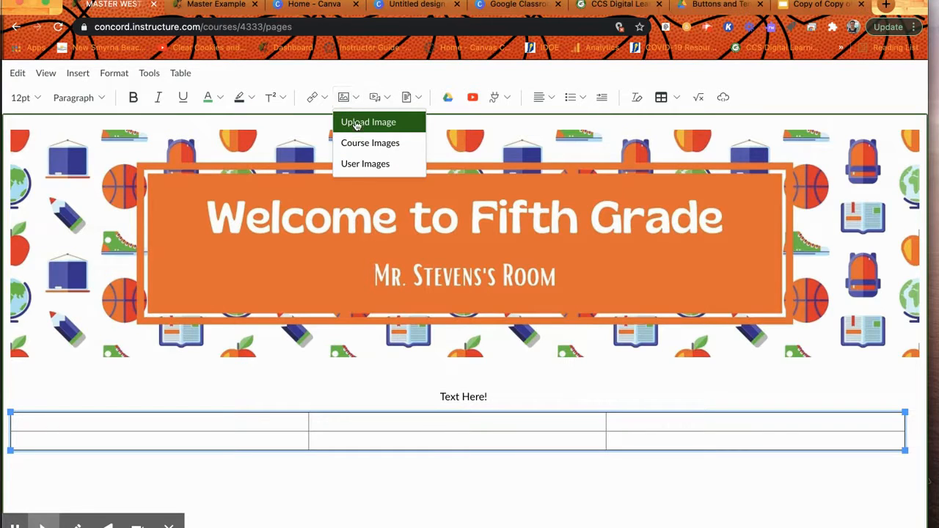
{"action": "left_click", "coordinate": [356, 123]}
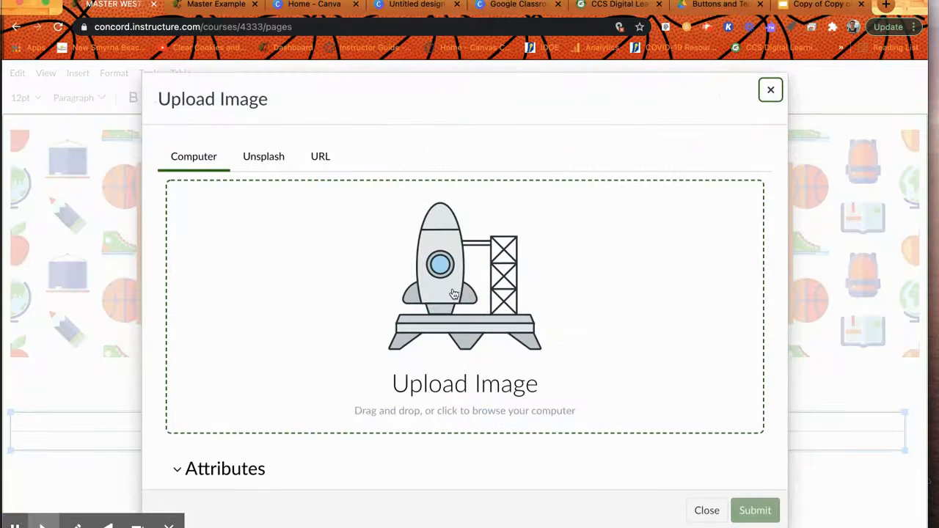
{"action": "left_click", "coordinate": [454, 294]}
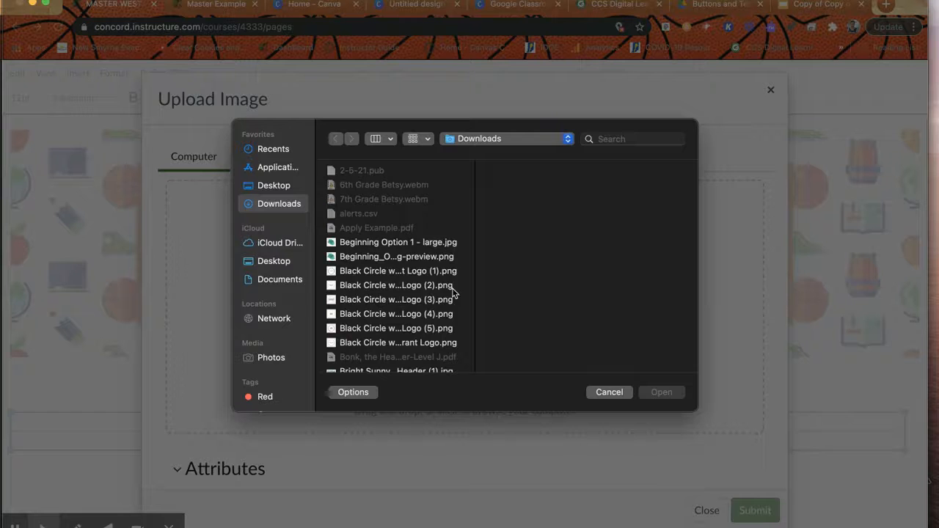
{"action": "scroll", "coordinate": [414, 283], "scroll_direction": "down", "scroll_amount": 1}
{"action": "scroll", "coordinate": [415, 281], "scroll_direction": "down", "scroll_amount": 10}
{"action": "scroll", "coordinate": [413, 275], "scroll_direction": "up", "scroll_amount": 3}
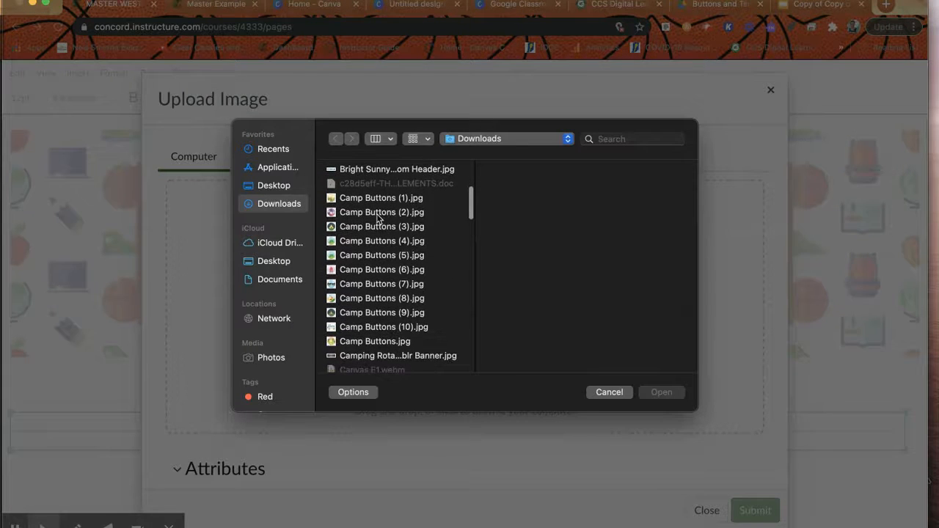
{"action": "left_click", "coordinate": [370, 201]}
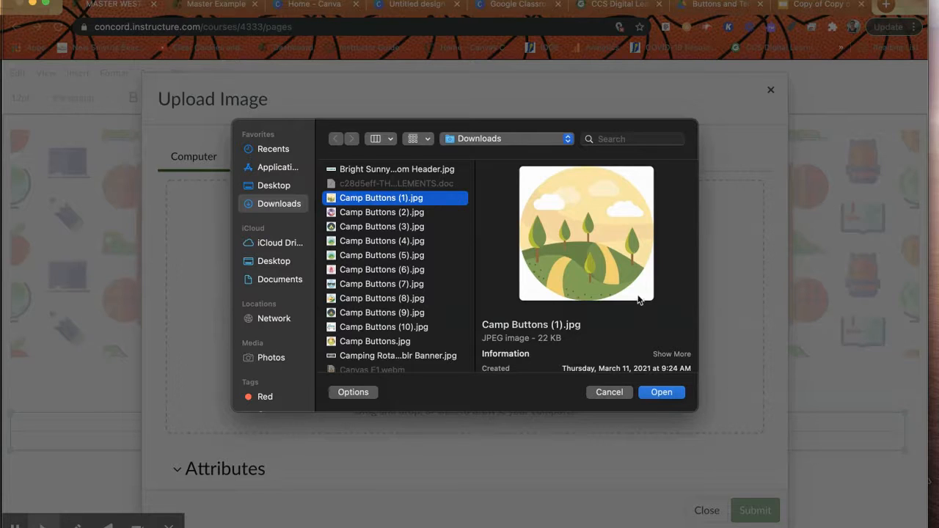
{"action": "left_click", "coordinate": [673, 395]}
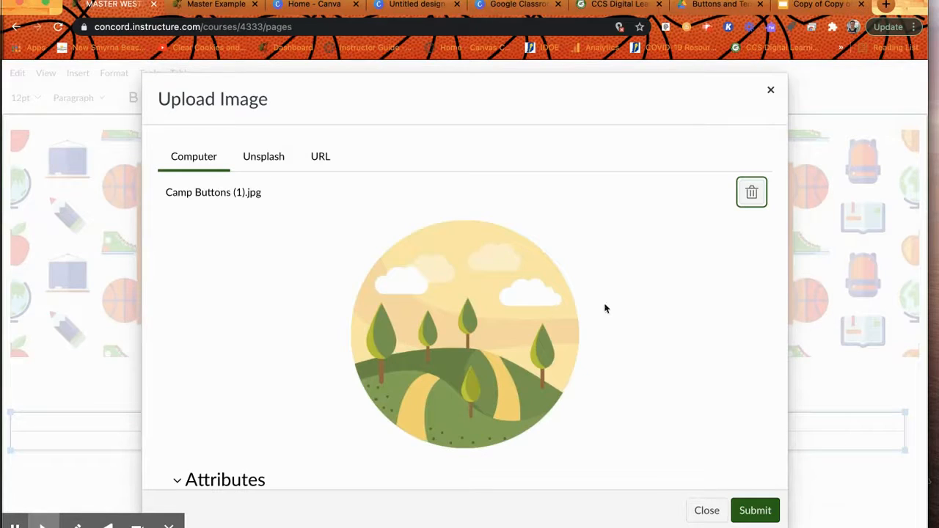
{"action": "left_click", "coordinate": [767, 510]}
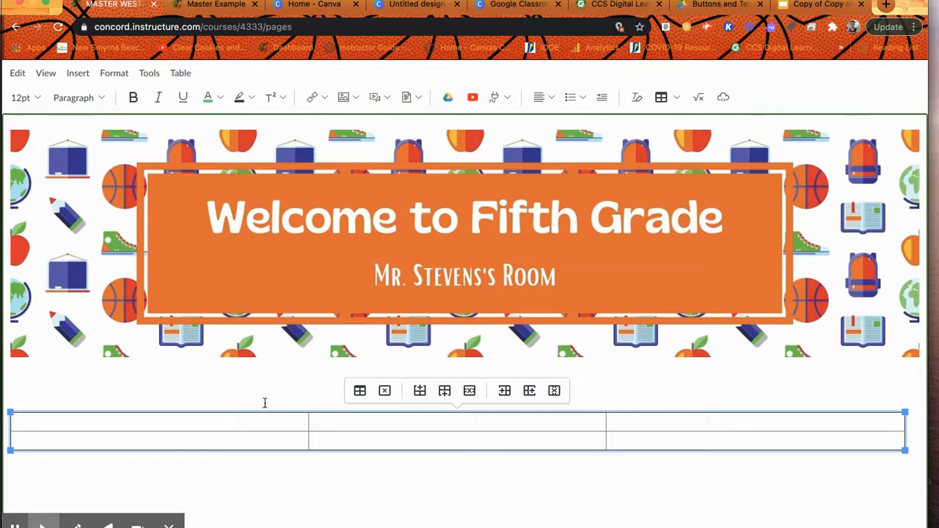
Step: Shrink the round landscape picture in the first cell to about 323 by 323 px
{"action": "scroll", "coordinate": [220, 408], "scroll_direction": "down", "scroll_amount": 5}
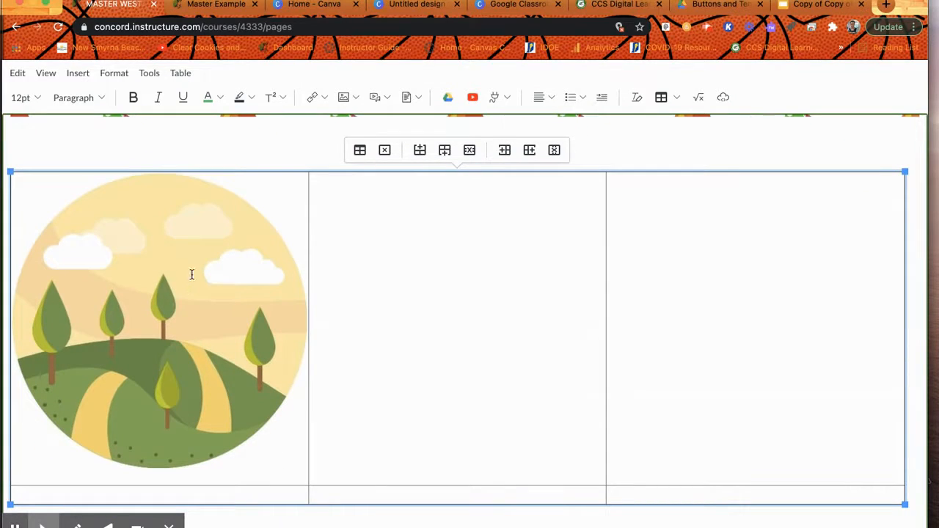
{"action": "left_click", "coordinate": [171, 288]}
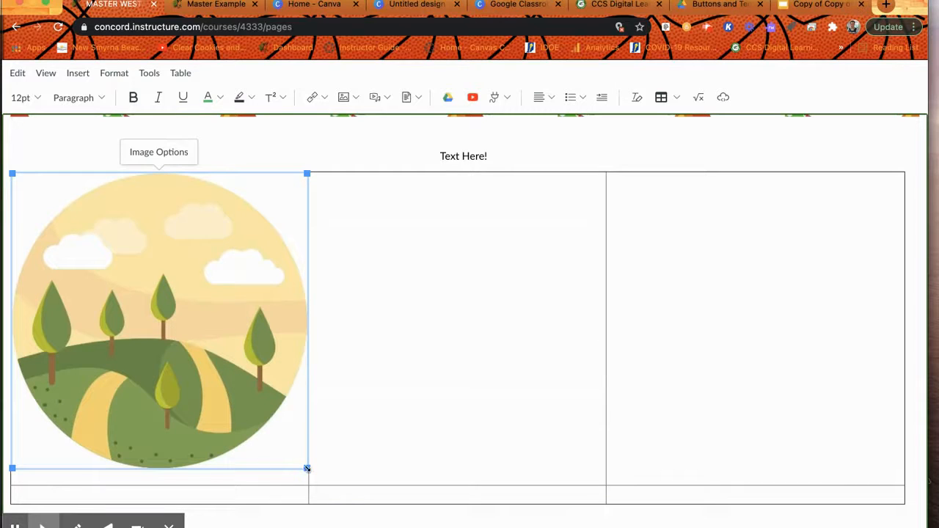
{"action": "left_click_drag", "start_coordinate": [306, 468], "coordinate": [222, 404]}
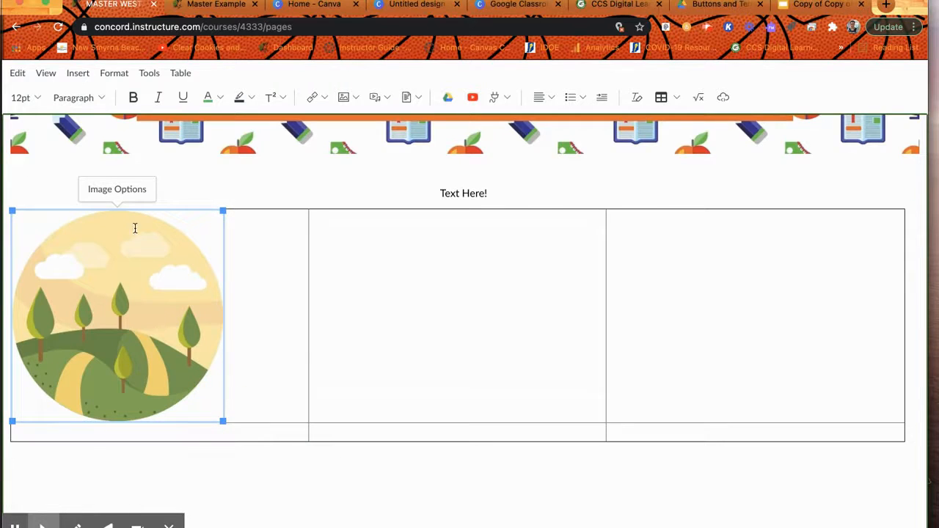
{"action": "left_click", "coordinate": [109, 253]}
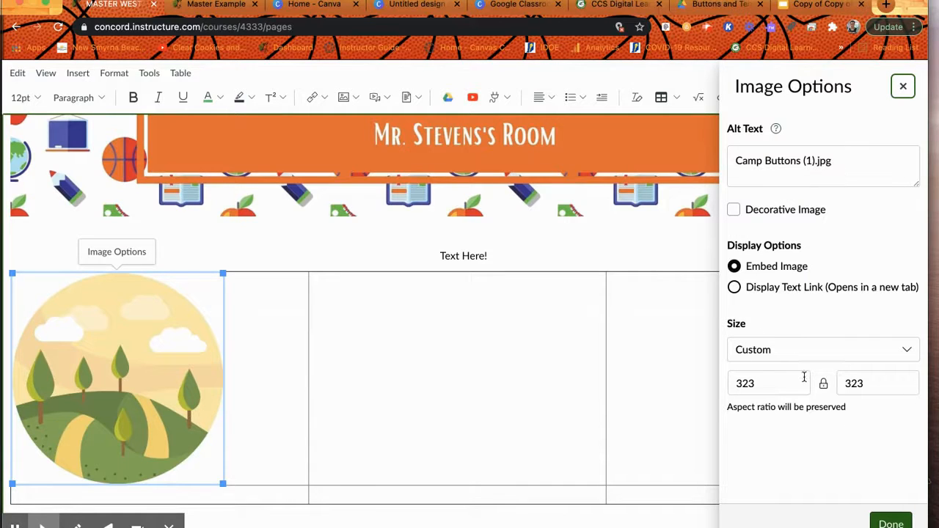
{"action": "left_click", "coordinate": [907, 349]}
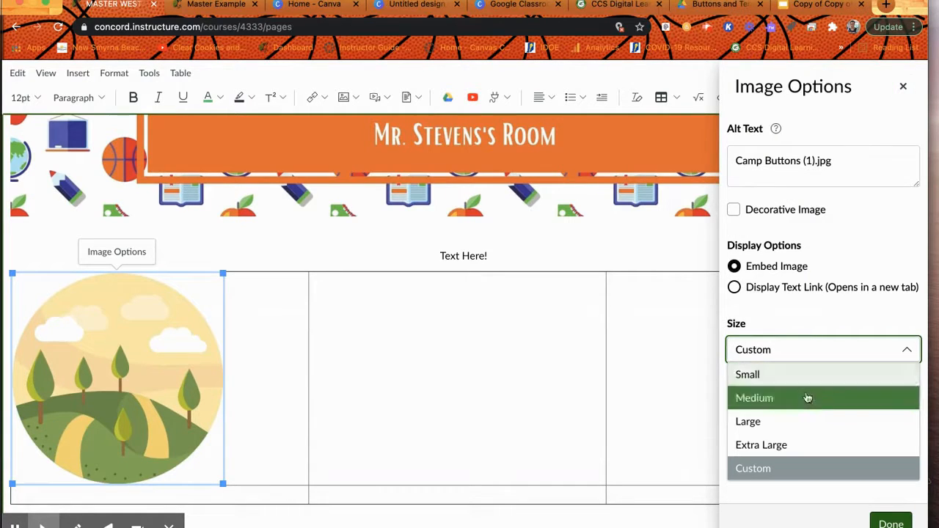
{"action": "left_click", "coordinate": [805, 403]}
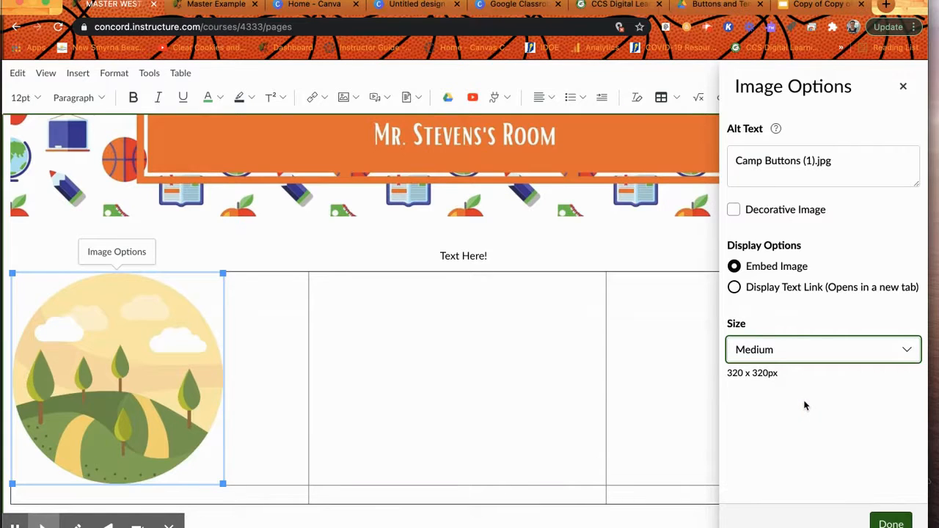
{"action": "left_click", "coordinate": [276, 352]}
Step: Center the round landscape picture within the table's first cell
{"action": "left_click", "coordinate": [163, 378]}
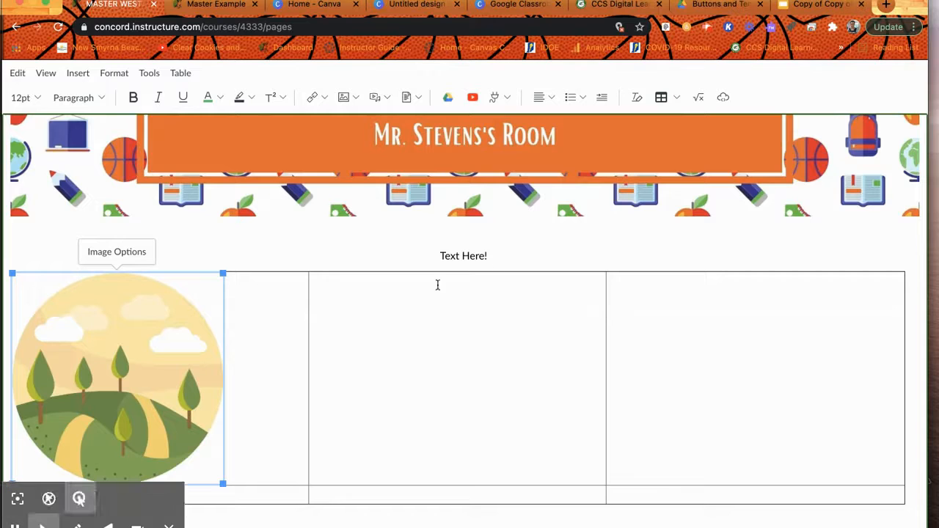
{"action": "left_click", "coordinate": [551, 97]}
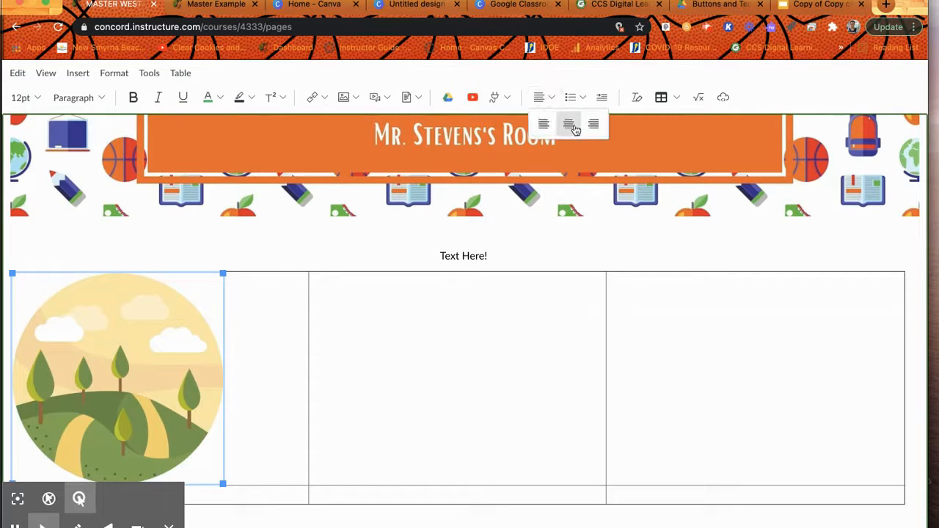
{"action": "left_click", "coordinate": [572, 129]}
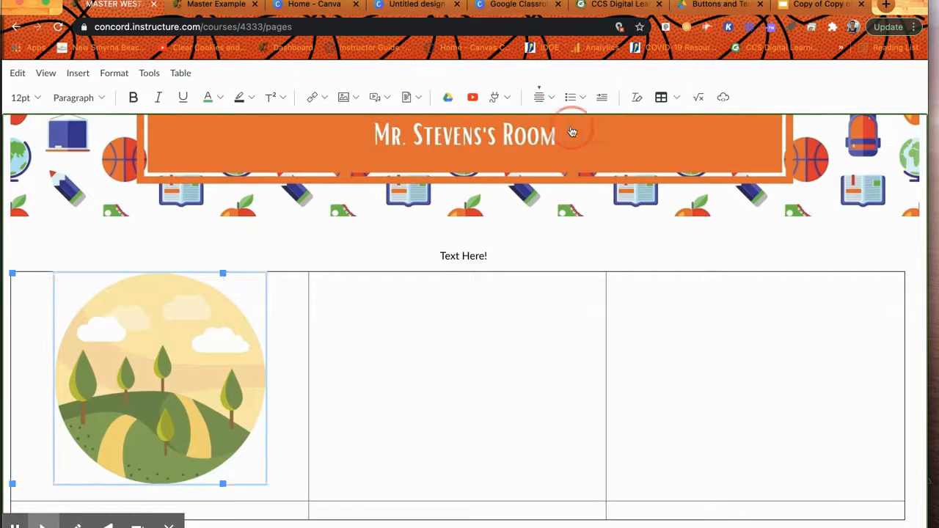
Step: Upload Camp Buttons (7).jpg from the Downloads folder into the middle cell of the table's first row
{"action": "left_click", "coordinate": [435, 344]}
{"action": "scroll", "coordinate": [444, 338], "scroll_direction": "down", "scroll_amount": 1}
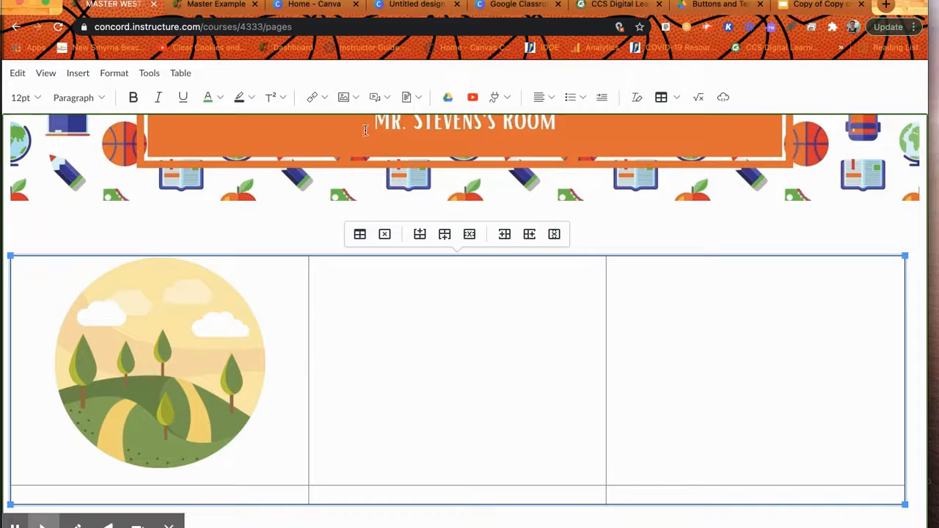
{"action": "left_click", "coordinate": [356, 97]}
{"action": "left_click", "coordinate": [364, 121]}
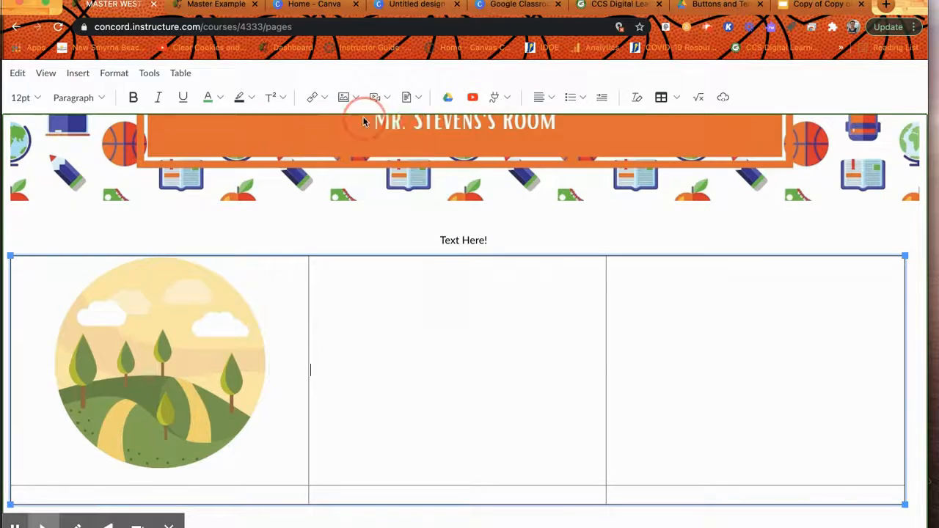
{"action": "left_click", "coordinate": [441, 274]}
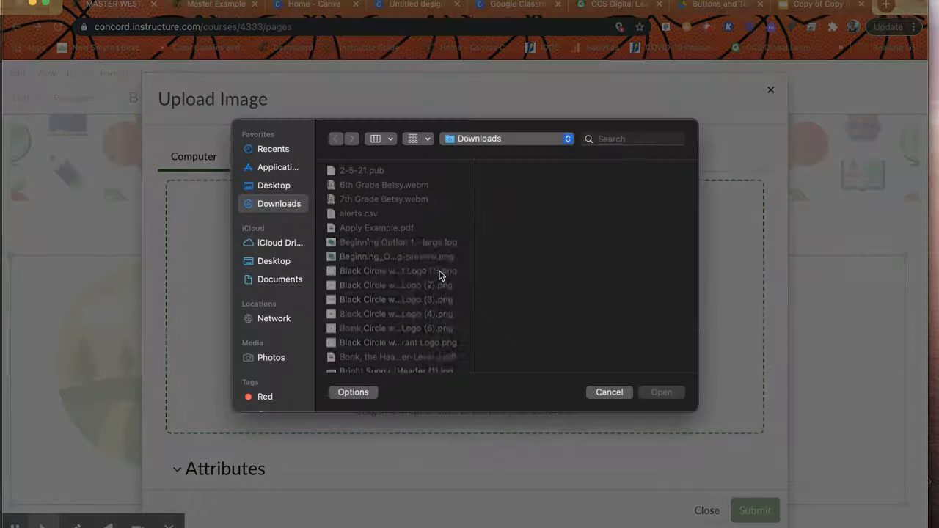
{"action": "scroll", "coordinate": [373, 246], "scroll_direction": "down", "scroll_amount": 10}
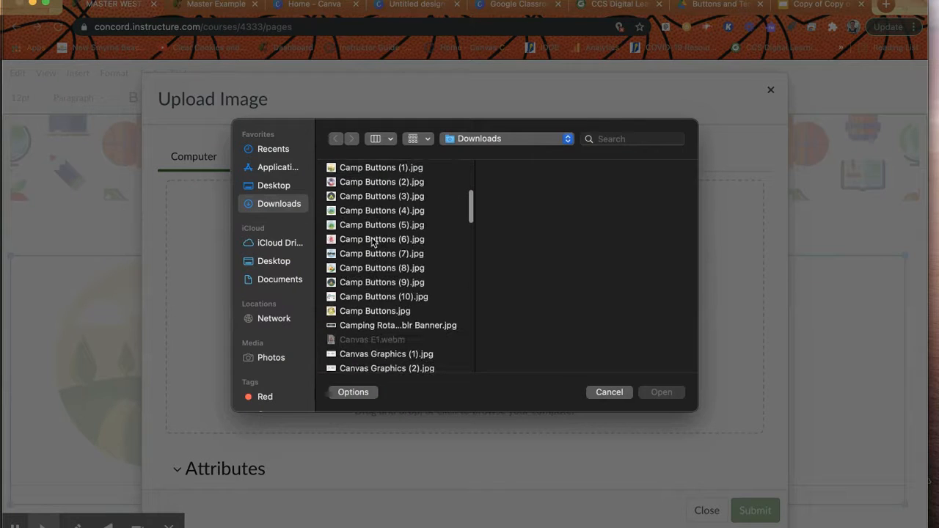
{"action": "scroll", "coordinate": [373, 243], "scroll_direction": "down", "scroll_amount": 2}
{"action": "left_click", "coordinate": [364, 231]}
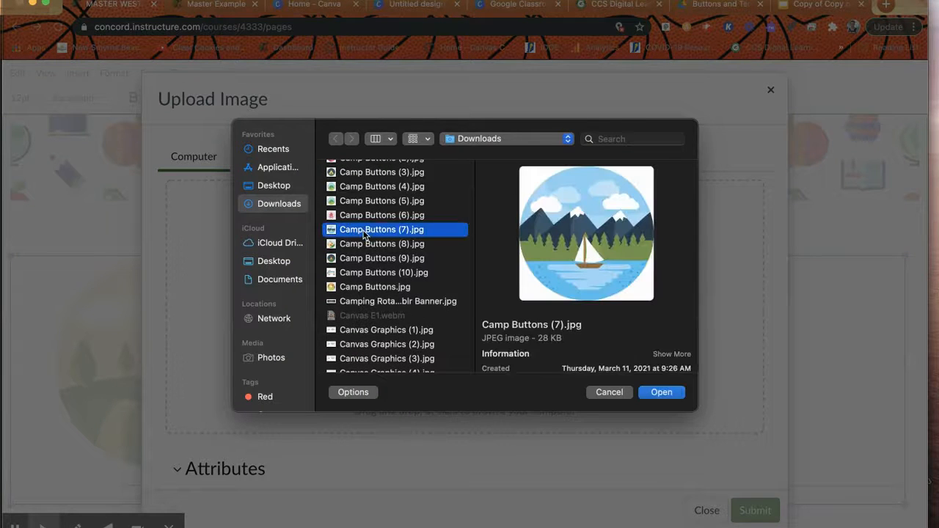
{"action": "left_click", "coordinate": [664, 393]}
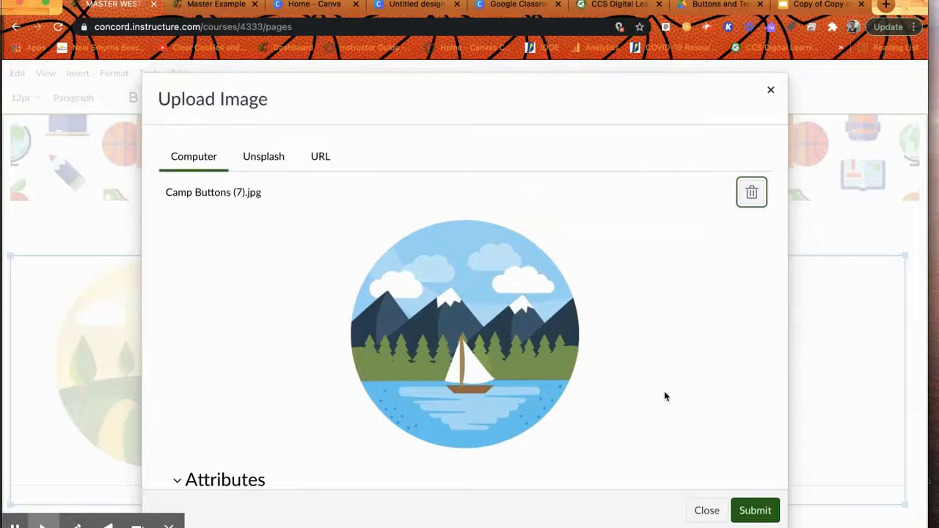
{"action": "left_click", "coordinate": [755, 510]}
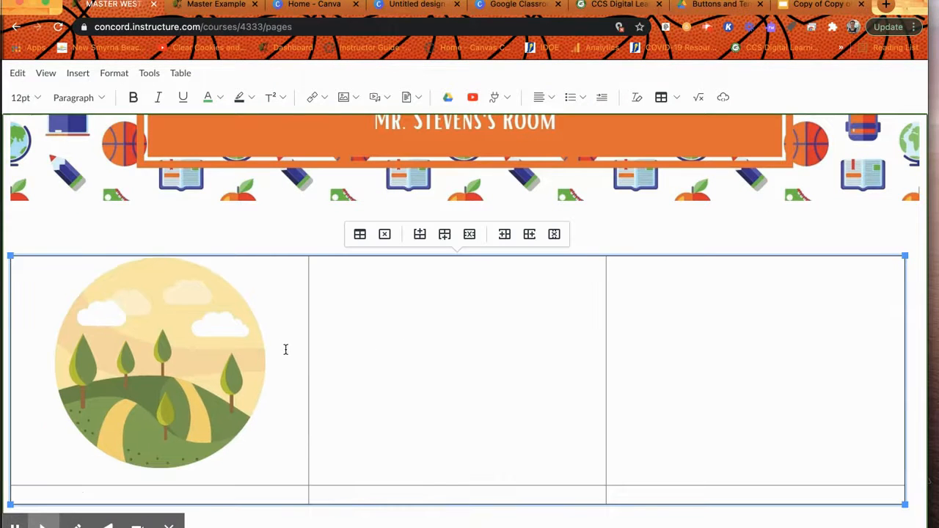
Step: Shrink the round sailboat picture to roughly the size of the landscape picture and center it in its cell
{"action": "scroll", "coordinate": [463, 340], "scroll_direction": "down", "scroll_amount": 2}
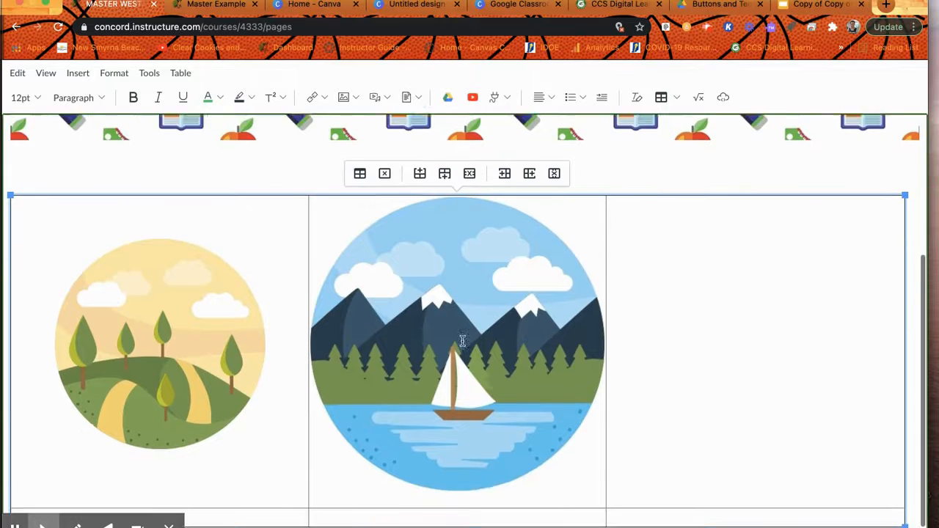
{"action": "left_click", "coordinate": [600, 458]}
{"action": "left_click_drag", "start_coordinate": [603, 472], "coordinate": [525, 421]}
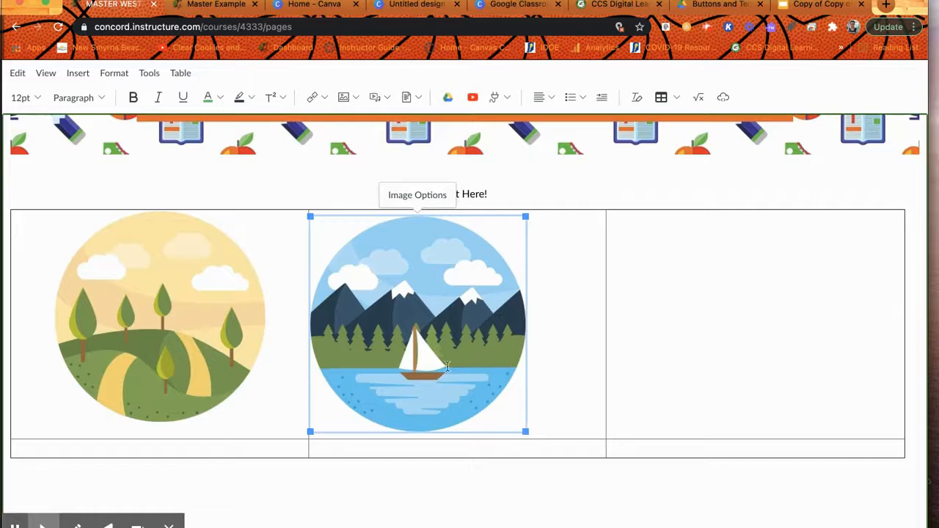
{"action": "scroll", "coordinate": [458, 227], "scroll_direction": "up", "scroll_amount": 1}
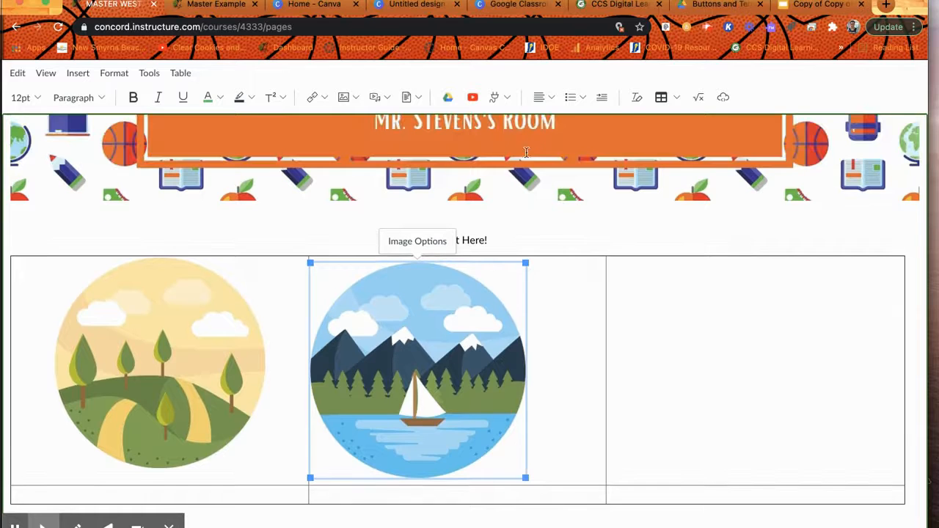
{"action": "left_click", "coordinate": [549, 96]}
{"action": "left_click", "coordinate": [566, 123]}
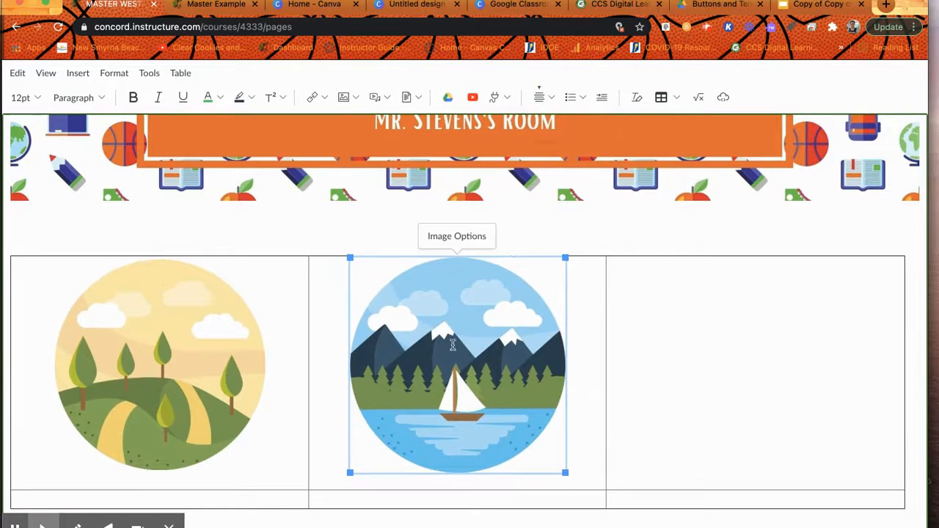
{"action": "scroll", "coordinate": [453, 345], "scroll_direction": "down", "scroll_amount": 1}
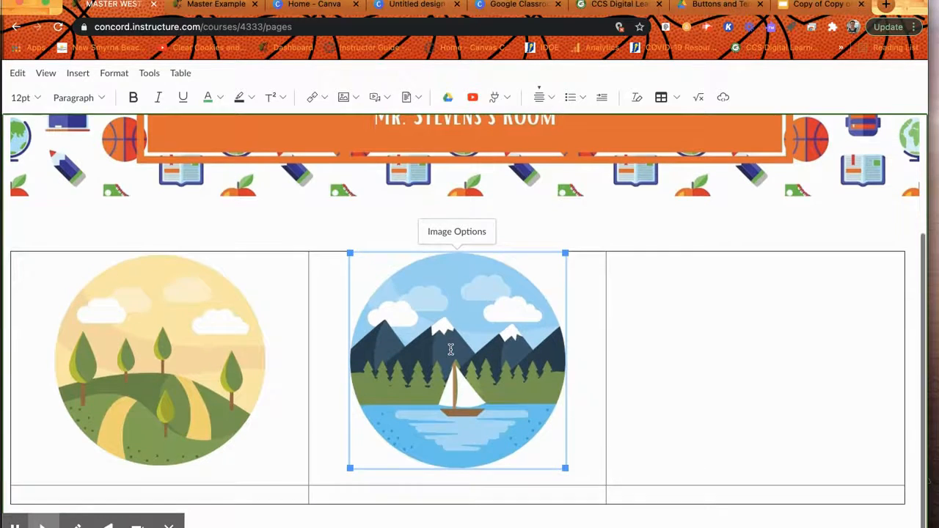
Step: Add the caption "Monday" below the landscape picture in the first cell and set its text size to 18pt
{"action": "left_click", "coordinate": [259, 440]}
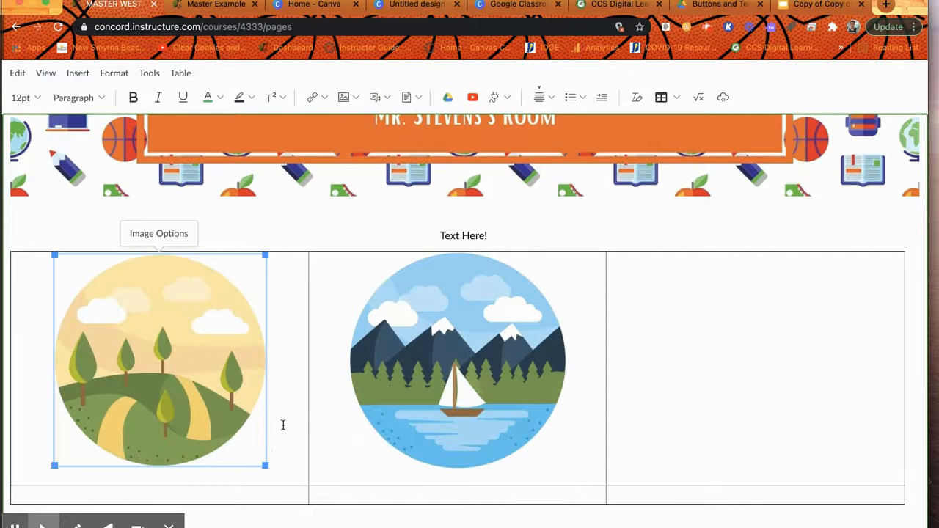
{"action": "left_click", "coordinate": [283, 425]}
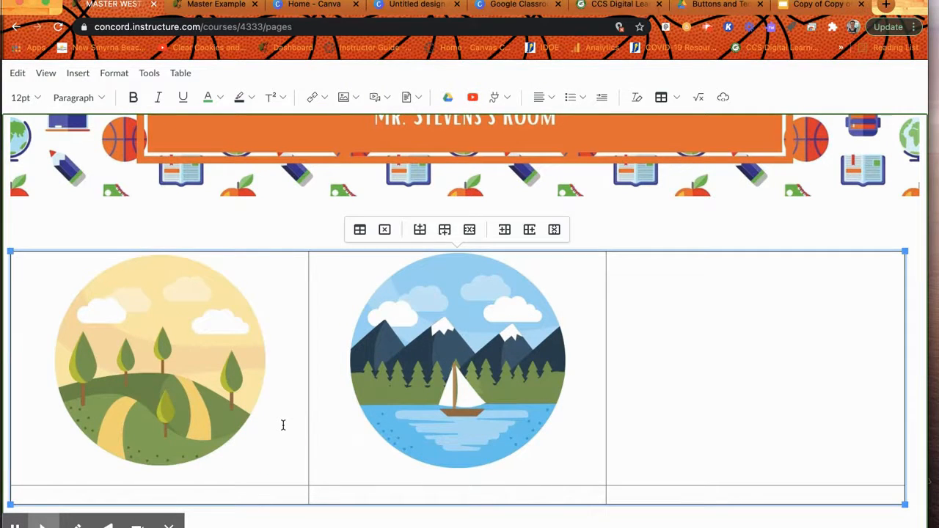
{"action": "key", "text": "Return"}
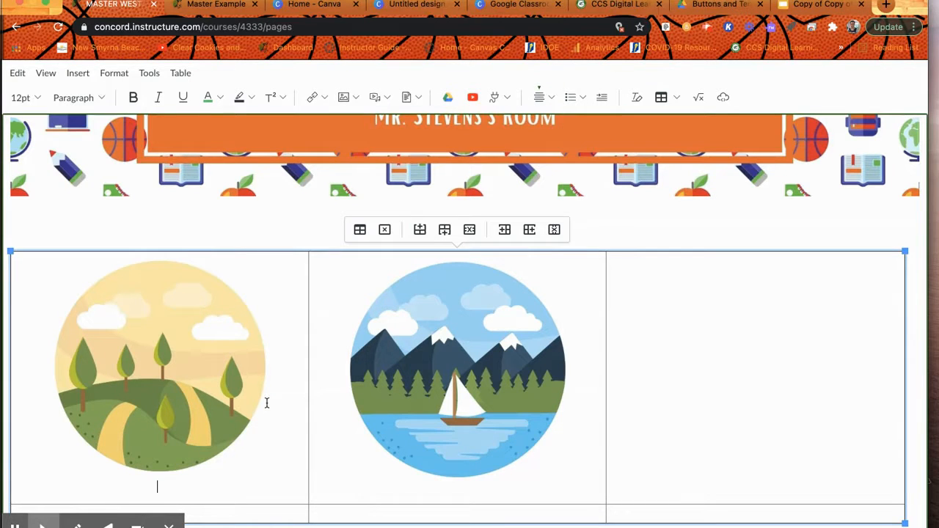
{"action": "type", "text": "Monday"}
{"action": "left_click_drag", "start_coordinate": [176, 489], "coordinate": [138, 489]}
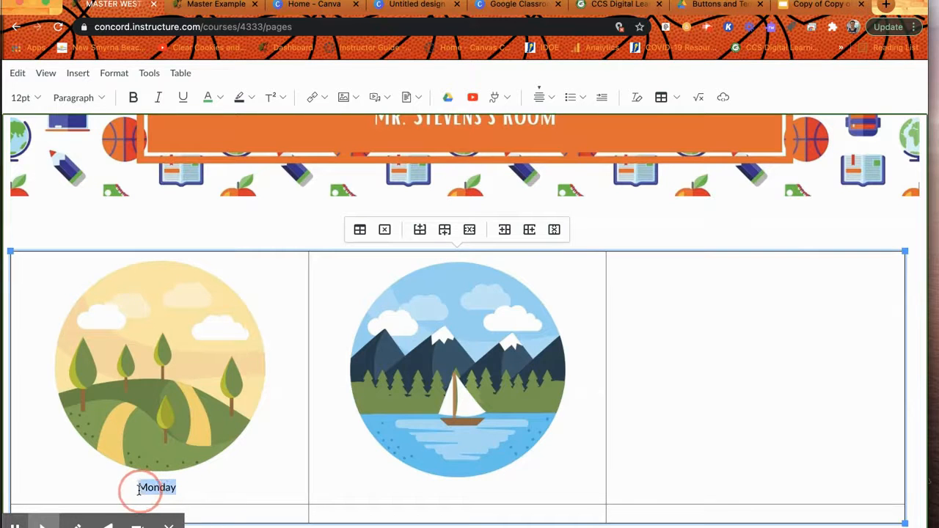
{"action": "left_click", "coordinate": [33, 97]}
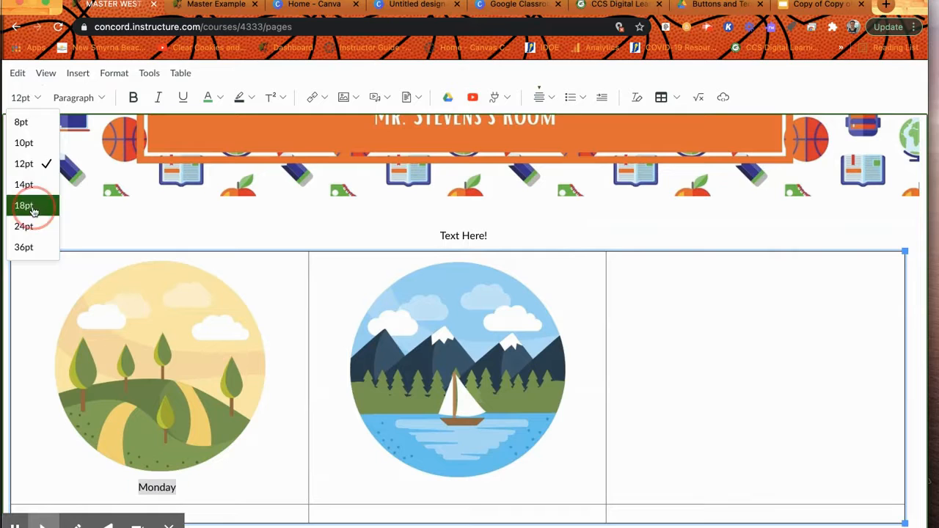
{"action": "left_click", "coordinate": [25, 206]}
Step: Add a centered caption "Tuesday" below the sailboat picture and set its text size to 18pt
{"action": "left_click", "coordinate": [570, 421]}
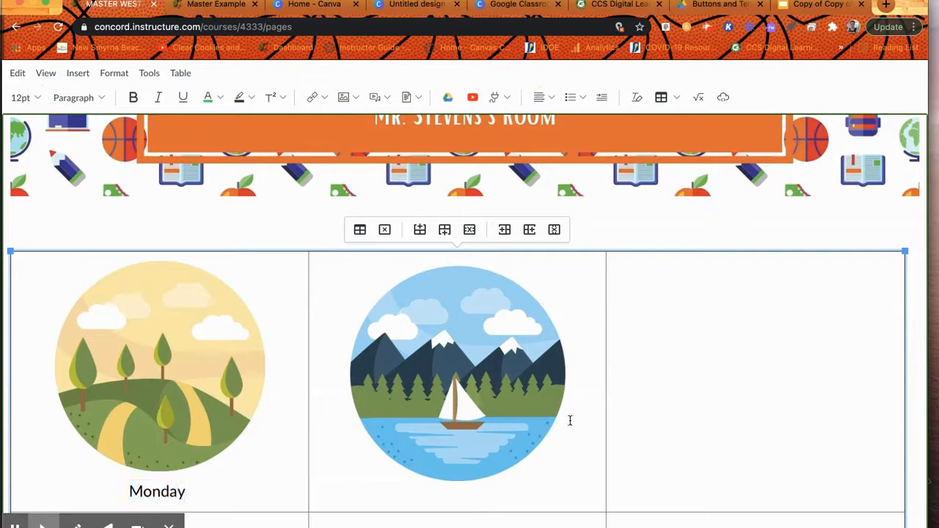
{"action": "left_click", "coordinate": [551, 97]}
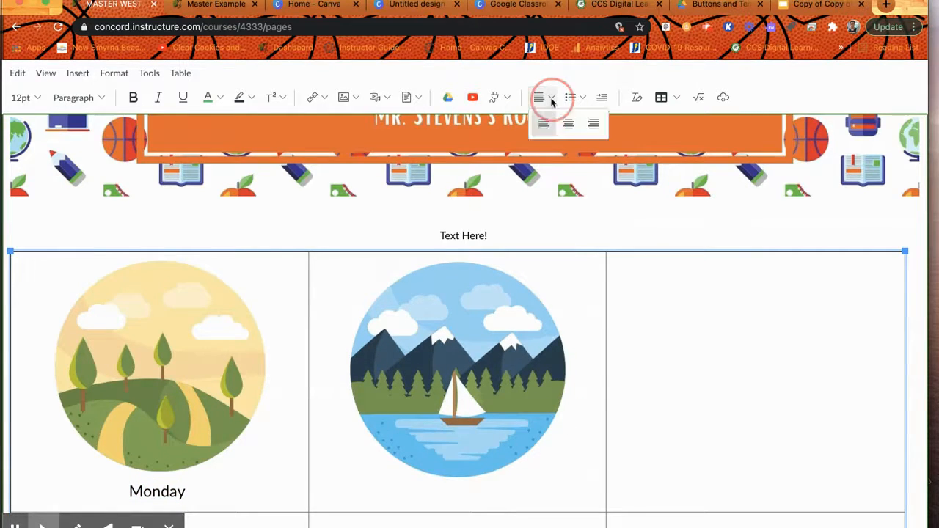
{"action": "left_click", "coordinate": [568, 122]}
{"action": "type", "text": "Tuesday"}
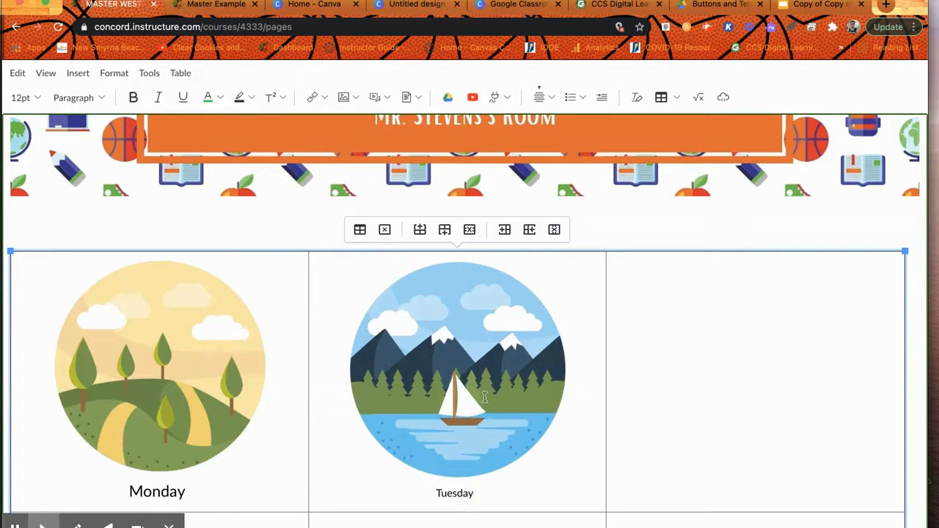
{"action": "left_click_drag", "start_coordinate": [478, 492], "coordinate": [417, 478]}
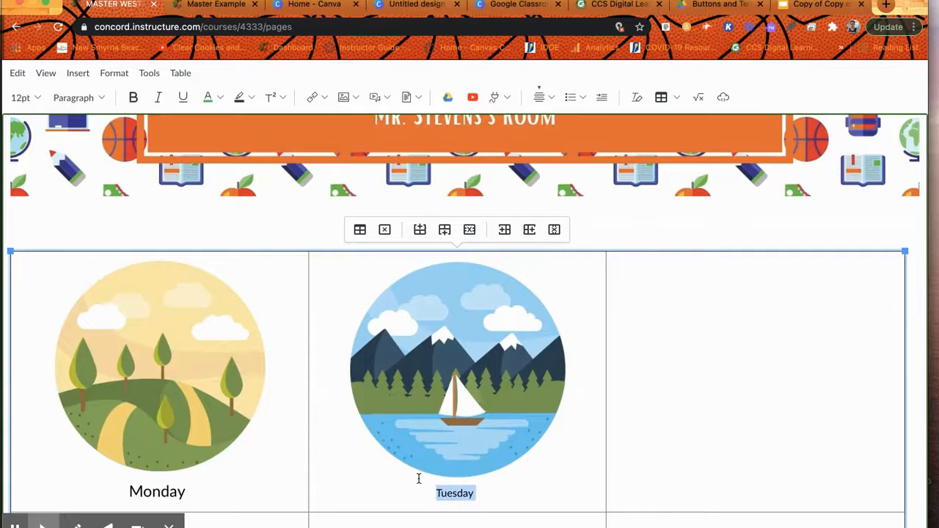
{"action": "left_click", "coordinate": [42, 99]}
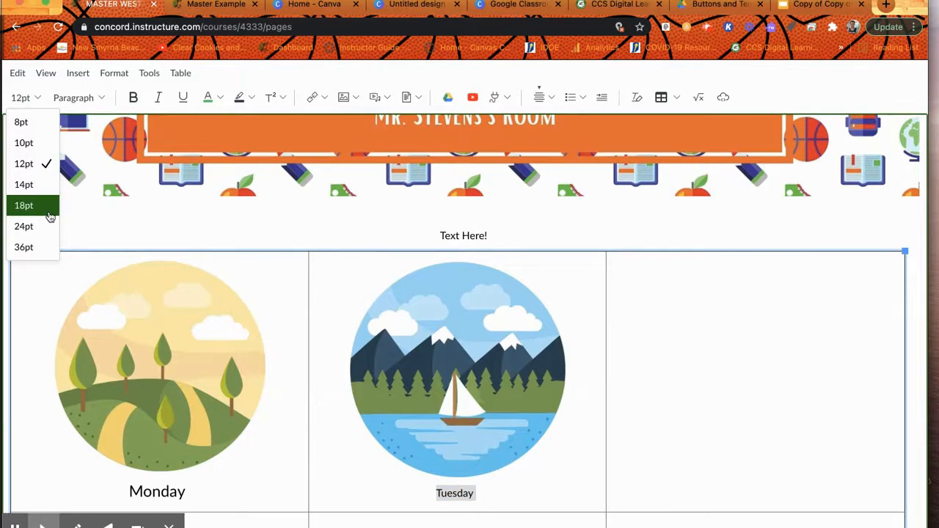
{"action": "left_click", "coordinate": [49, 209]}
{"action": "left_click", "coordinate": [596, 398]}
{"action": "scroll", "coordinate": [596, 399], "scroll_direction": "down", "scroll_amount": 1}
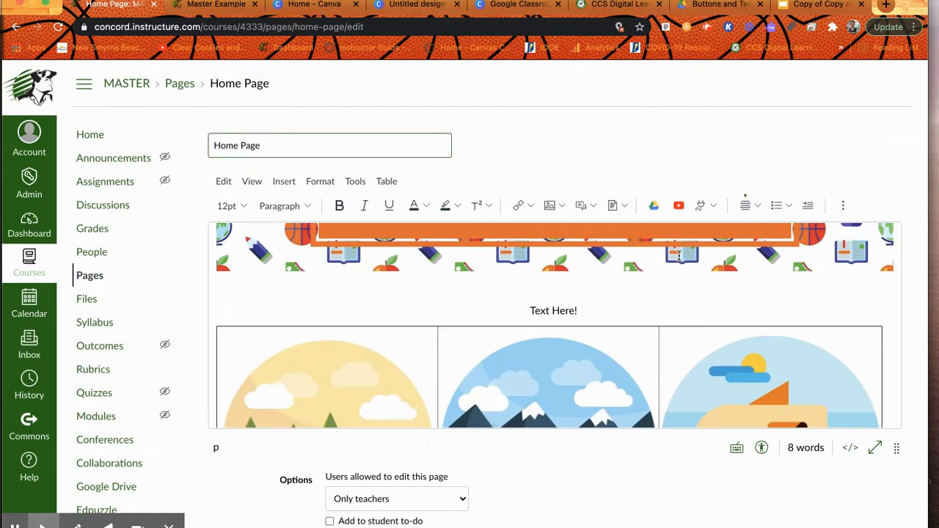
Step: Review the pictures and captions of all six table cells in the Home Page editor
{"action": "scroll", "coordinate": [611, 350], "scroll_direction": "down", "scroll_amount": 4}
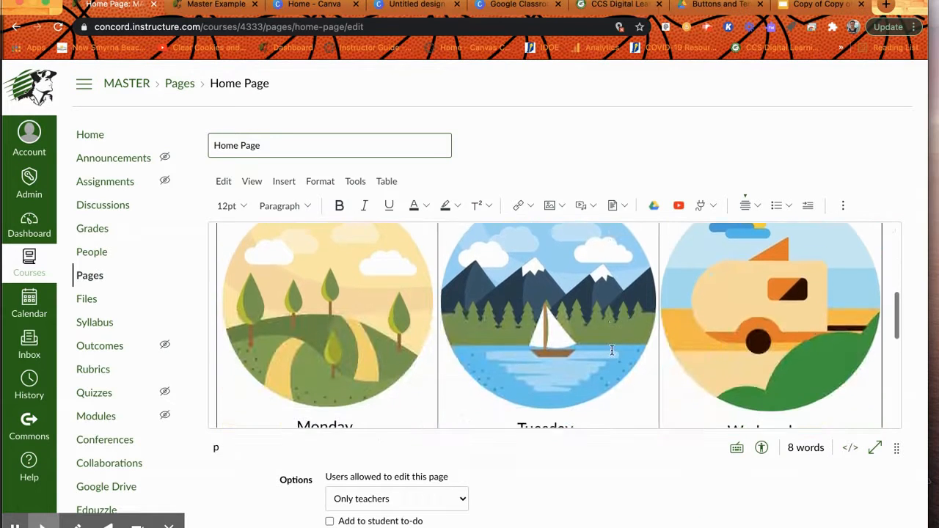
{"action": "scroll", "coordinate": [611, 350], "scroll_direction": "down", "scroll_amount": 4}
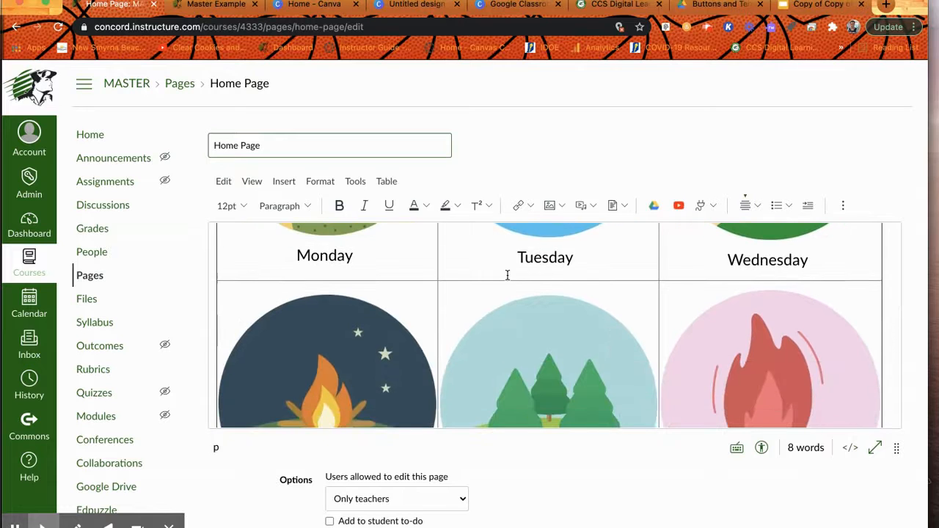
{"action": "scroll", "coordinate": [442, 289], "scroll_direction": "down", "scroll_amount": 5}
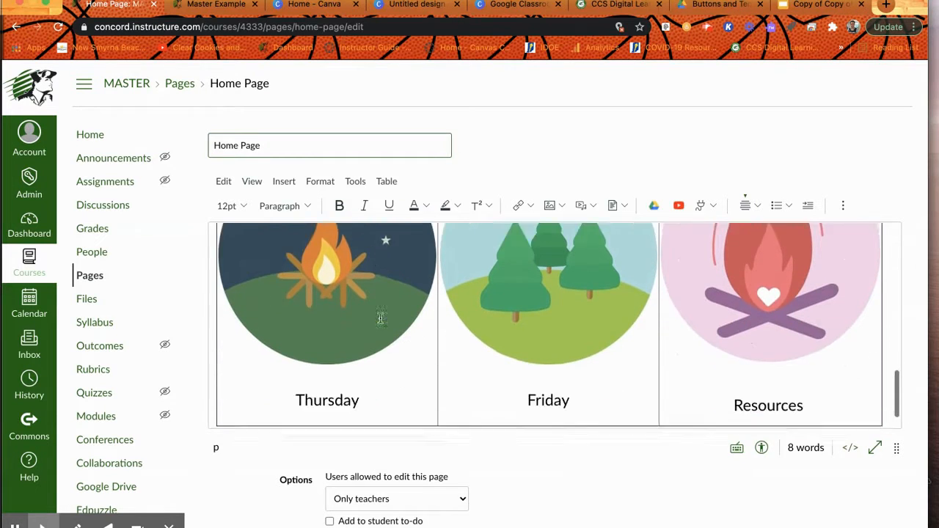
{"action": "scroll", "coordinate": [381, 318], "scroll_direction": "down", "scroll_amount": 2}
{"action": "scroll", "coordinate": [524, 383], "scroll_direction": "up", "scroll_amount": 1}
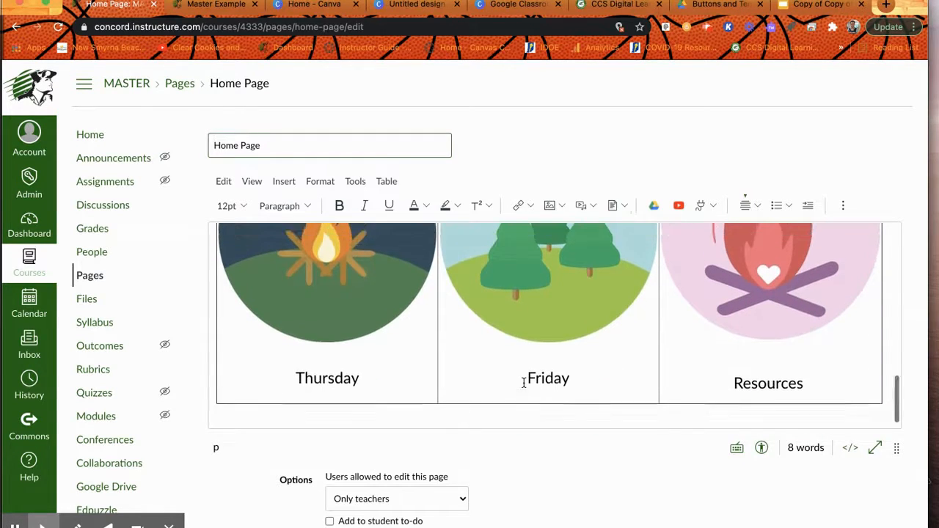
{"action": "scroll", "coordinate": [523, 383], "scroll_direction": "up", "scroll_amount": 2}
{"action": "scroll", "coordinate": [671, 447], "scroll_direction": "down", "scroll_amount": 2}
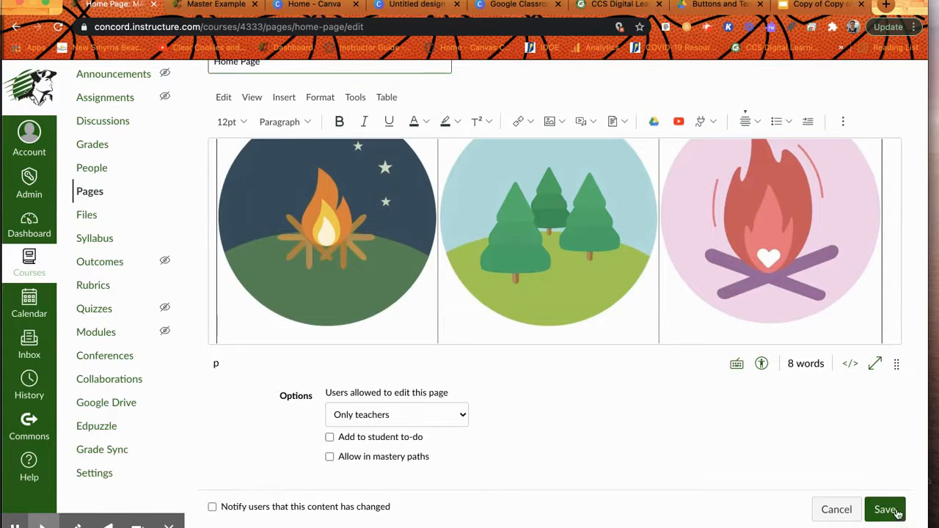
{"action": "scroll", "coordinate": [625, 252], "scroll_direction": "up", "scroll_amount": 5}
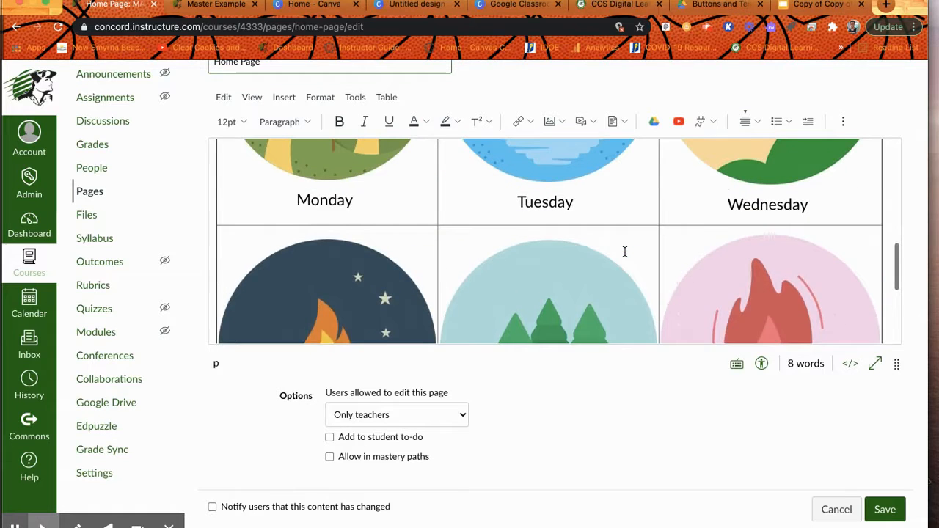
Step: Expand the Home Page editor to full screen and check the layout from the button table up to the banner
{"action": "left_click", "coordinate": [874, 363]}
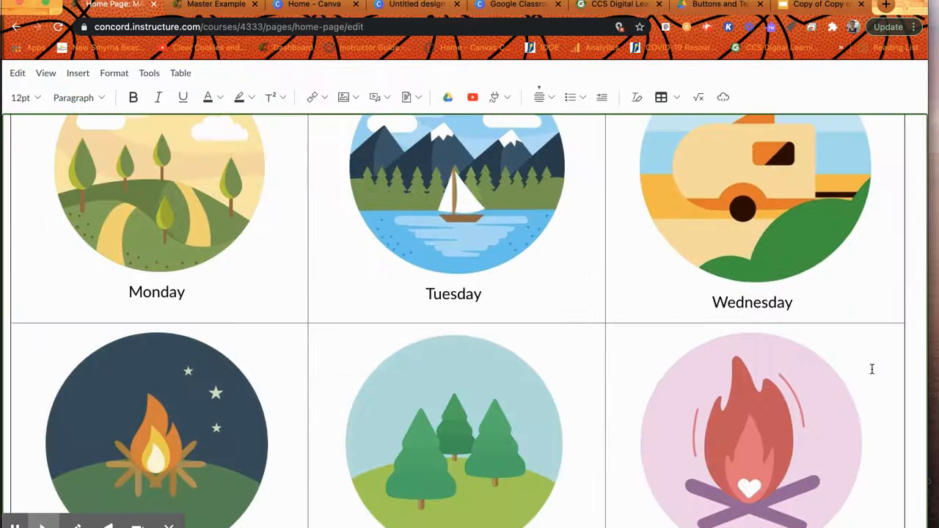
{"action": "scroll", "coordinate": [604, 320], "scroll_direction": "up", "scroll_amount": 3}
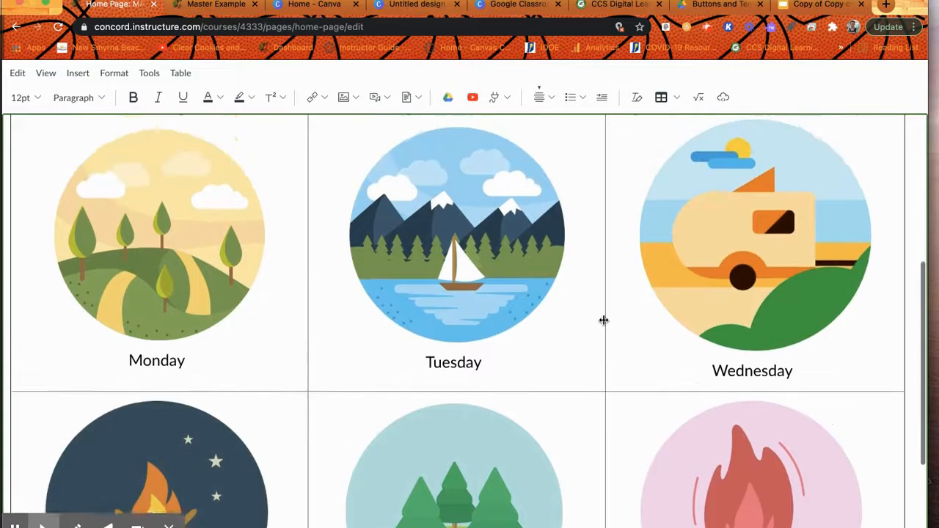
{"action": "scroll", "coordinate": [603, 319], "scroll_direction": "up", "scroll_amount": 3}
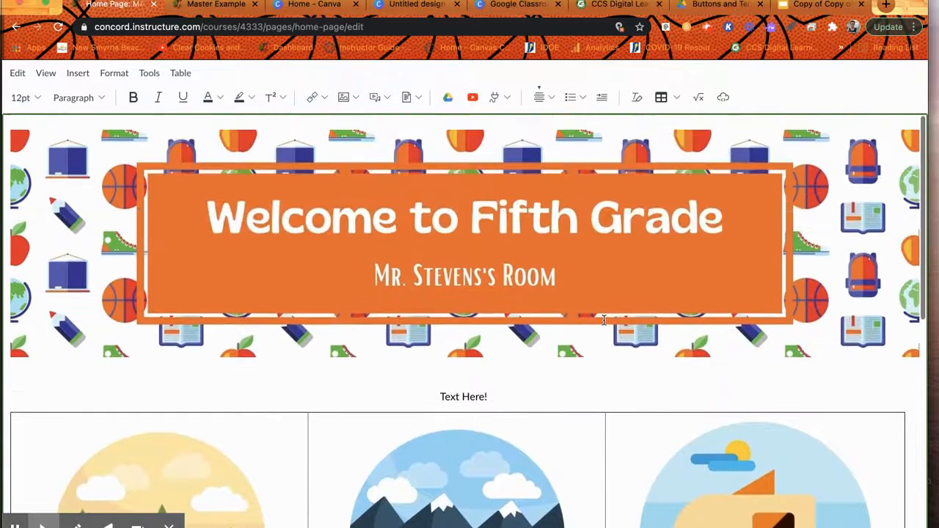
Step: Remove the visible border of the button table by changing the border width in its table properties
{"action": "scroll", "coordinate": [513, 351], "scroll_direction": "down", "scroll_amount": 2}
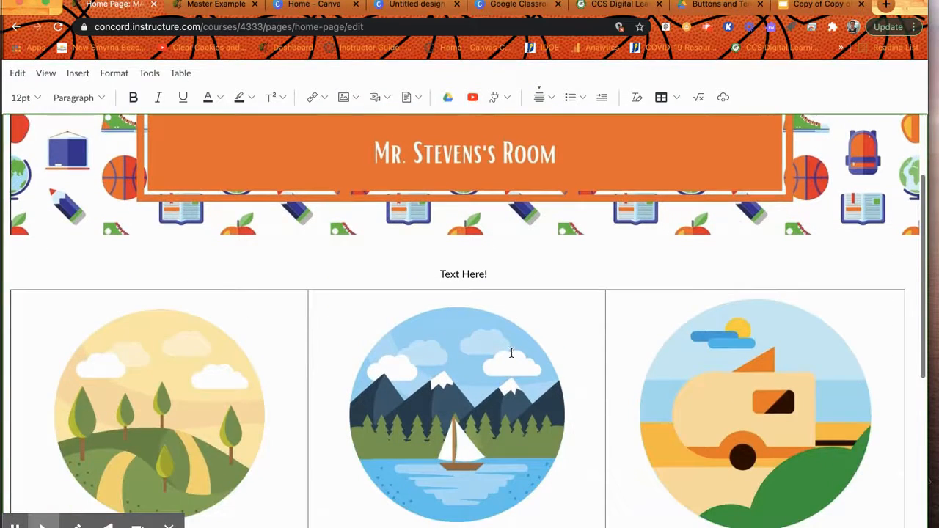
{"action": "scroll", "coordinate": [652, 439], "scroll_direction": "down", "scroll_amount": 1}
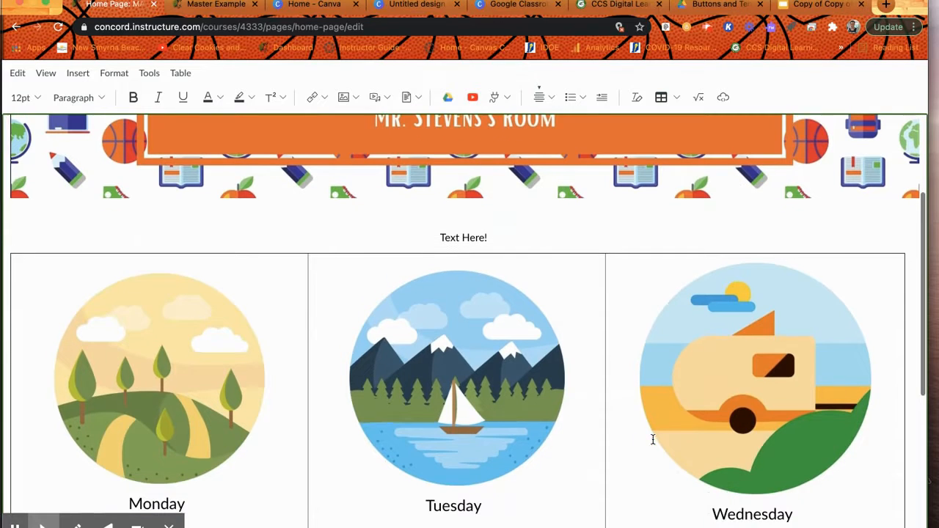
{"action": "left_click", "coordinate": [331, 256]}
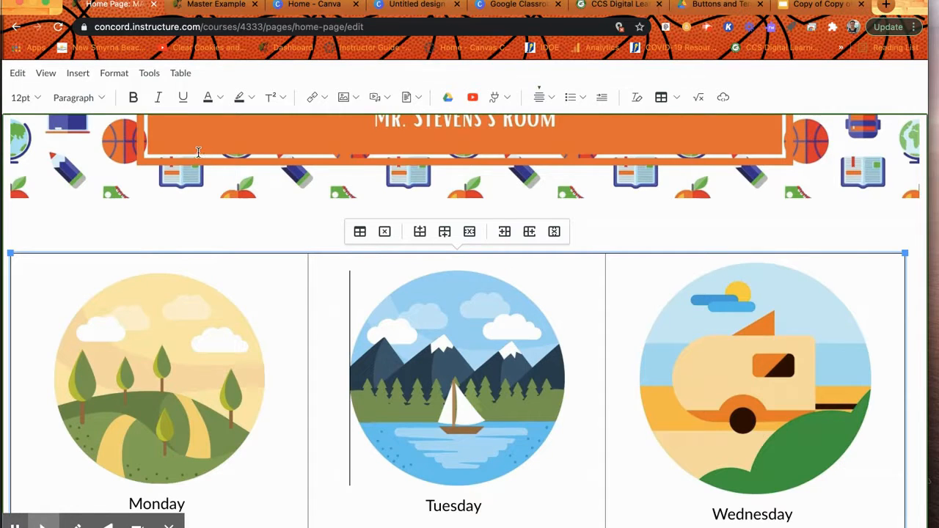
{"action": "left_click", "coordinate": [185, 74]}
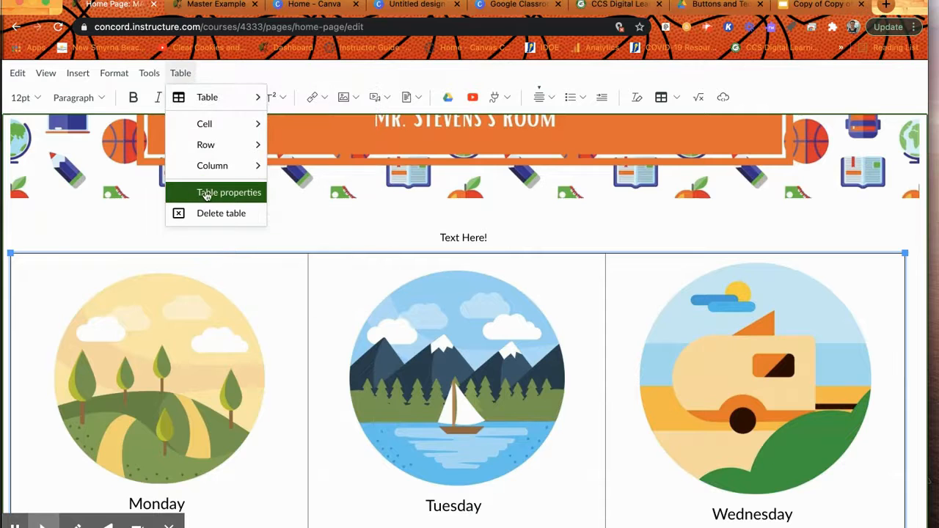
{"action": "left_click", "coordinate": [201, 195]}
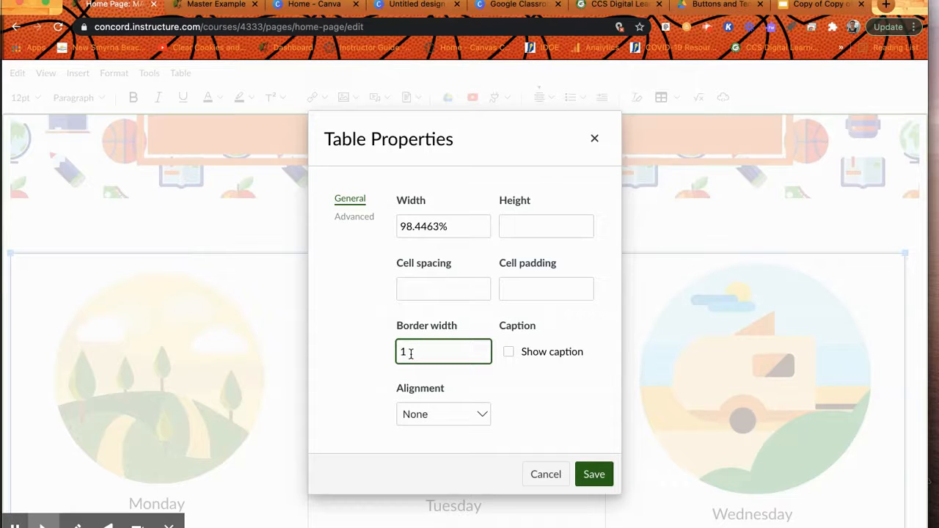
{"action": "left_click", "coordinate": [594, 476]}
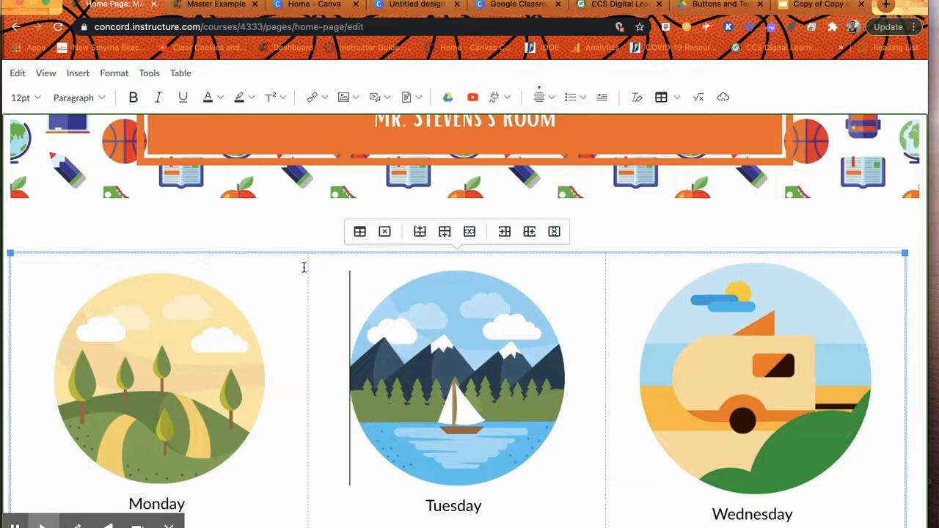
{"action": "left_click", "coordinate": [299, 236]}
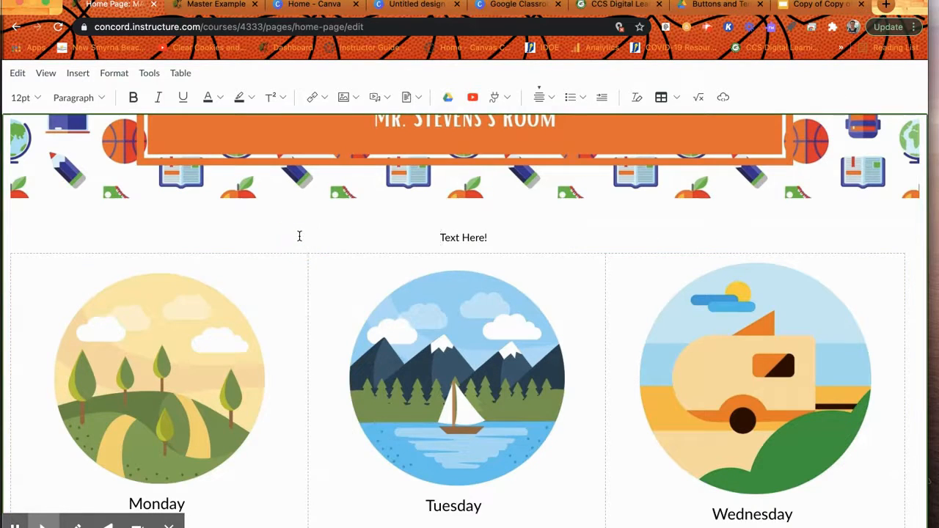
Step: Leave the full-screen editor and save the Home Page
{"action": "key", "text": "Escape"}
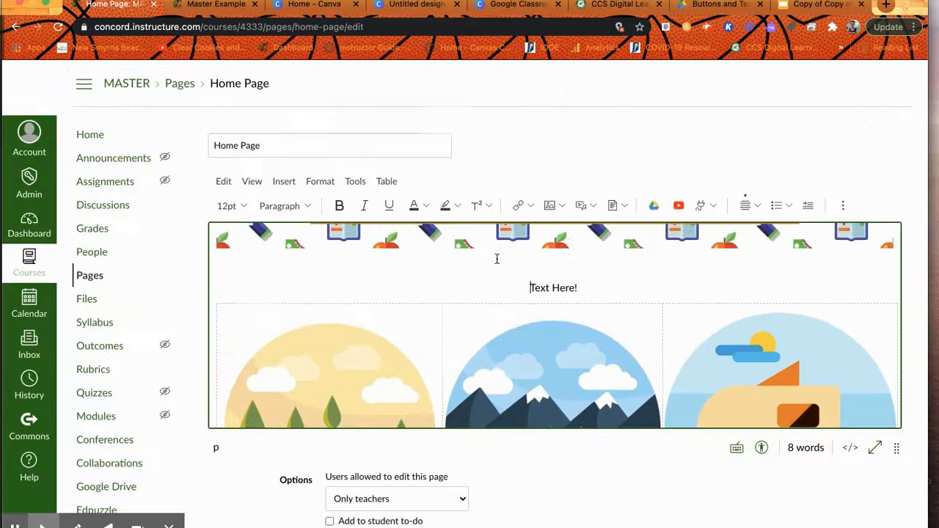
{"action": "scroll", "coordinate": [730, 320], "scroll_direction": "down", "scroll_amount": 5}
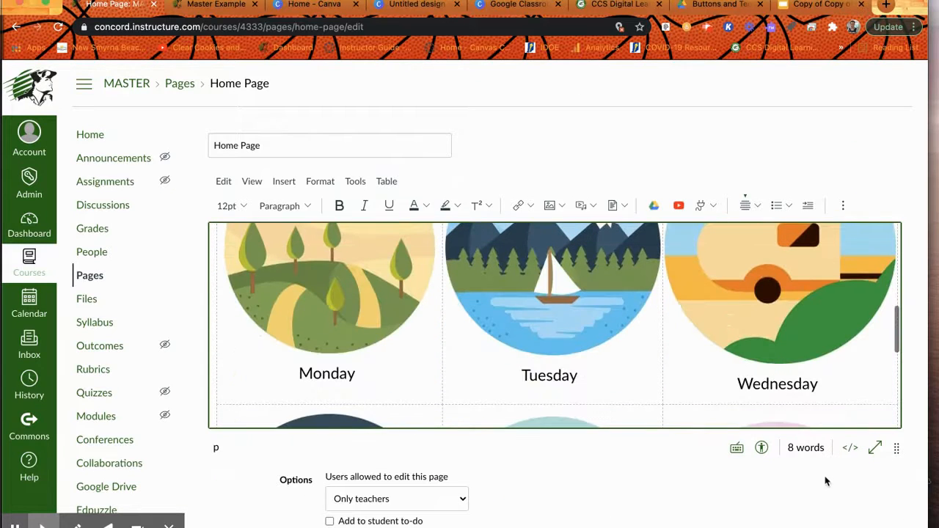
{"action": "scroll", "coordinate": [824, 480], "scroll_direction": "down", "scroll_amount": 3}
{"action": "left_click", "coordinate": [885, 509]}
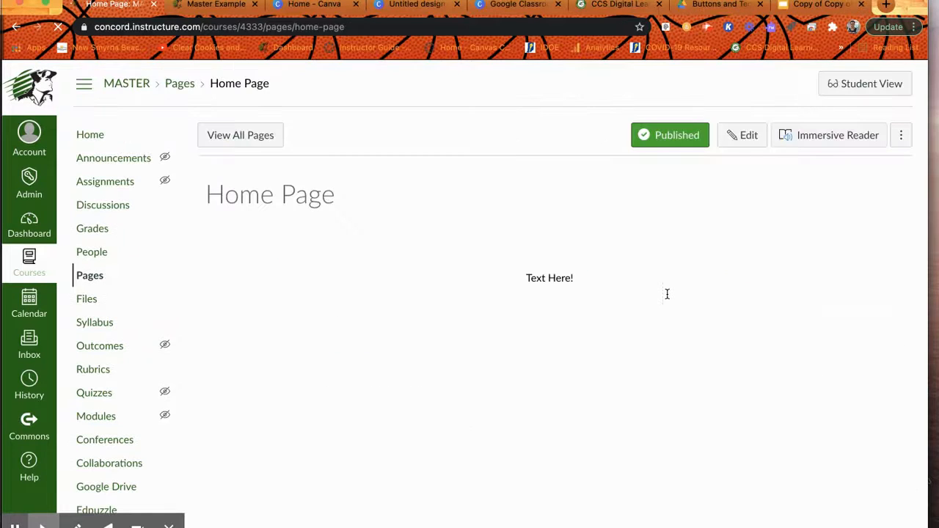
Step: Review the saved Home Page from the banner down through all six captioned button pictures
{"action": "scroll", "coordinate": [619, 290], "scroll_direction": "down", "scroll_amount": 3}
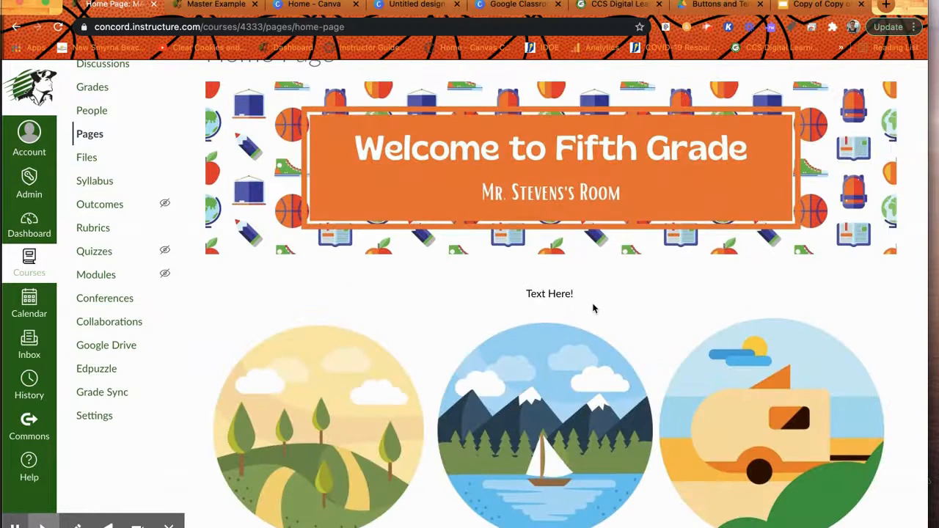
{"action": "scroll", "coordinate": [594, 308], "scroll_direction": "down", "scroll_amount": 3}
{"action": "scroll", "coordinate": [595, 309], "scroll_direction": "down", "scroll_amount": 2}
{"action": "scroll", "coordinate": [595, 308], "scroll_direction": "down", "scroll_amount": 1}
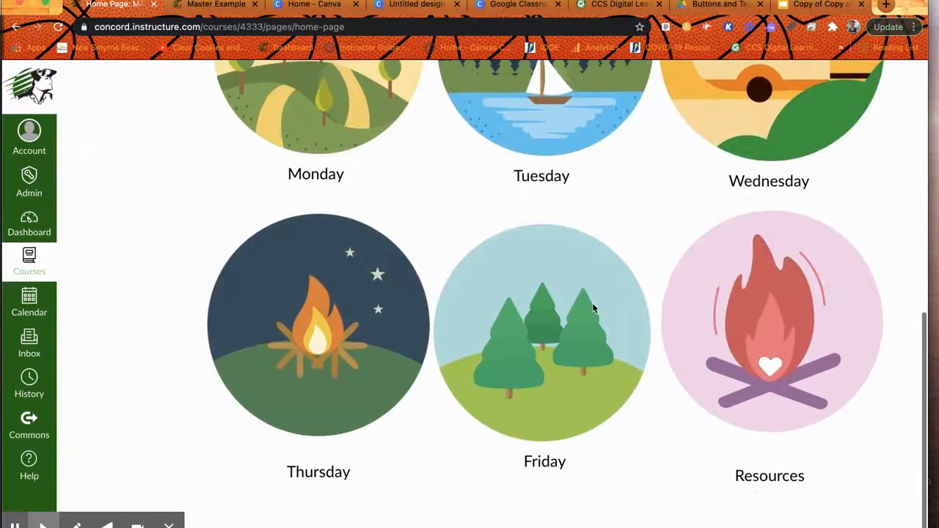
{"action": "scroll", "coordinate": [594, 308], "scroll_direction": "up", "scroll_amount": 3}
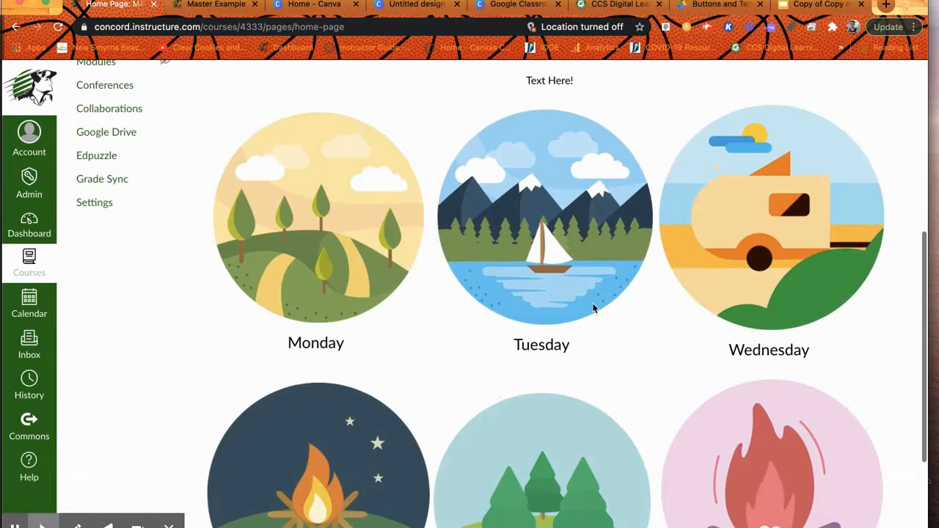
{"action": "scroll", "coordinate": [636, 237], "scroll_direction": "down", "scroll_amount": 3}
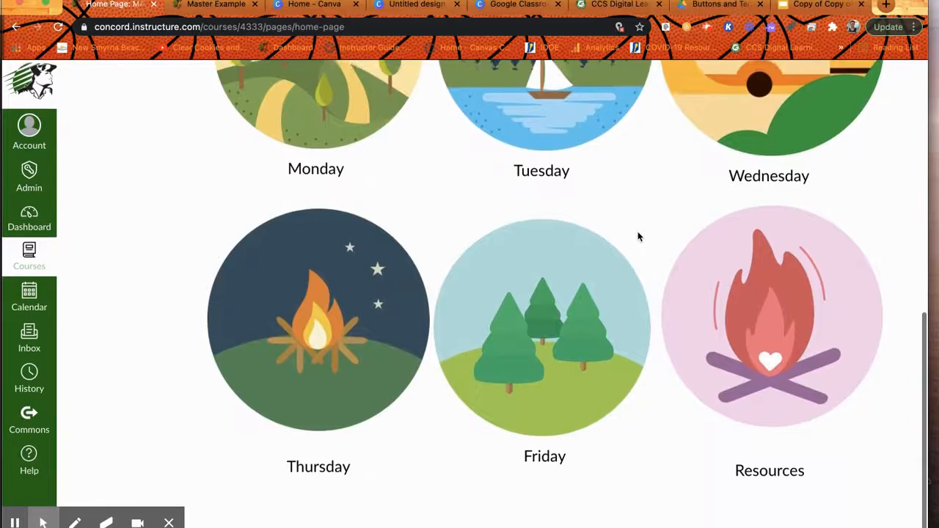
{"action": "scroll", "coordinate": [637, 235], "scroll_direction": "up", "scroll_amount": 5}
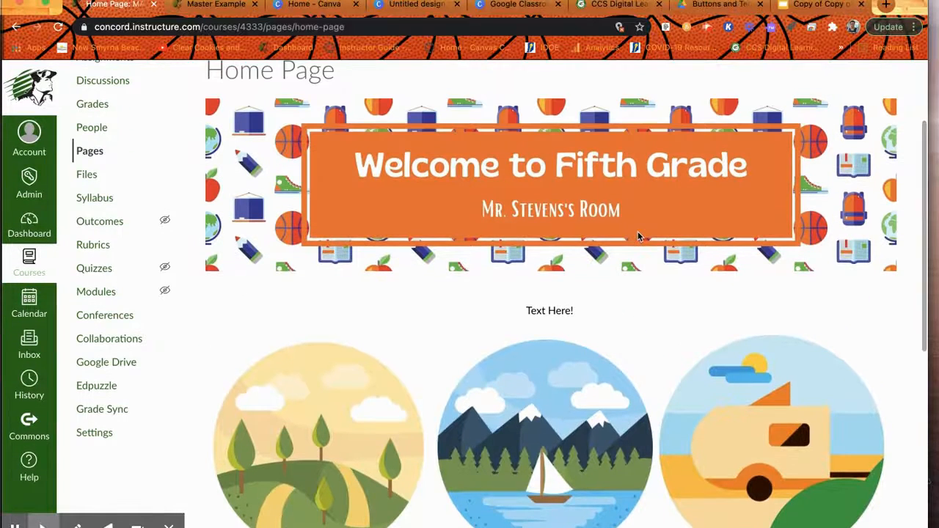
{"action": "scroll", "coordinate": [625, 313], "scroll_direction": "down", "scroll_amount": 1}
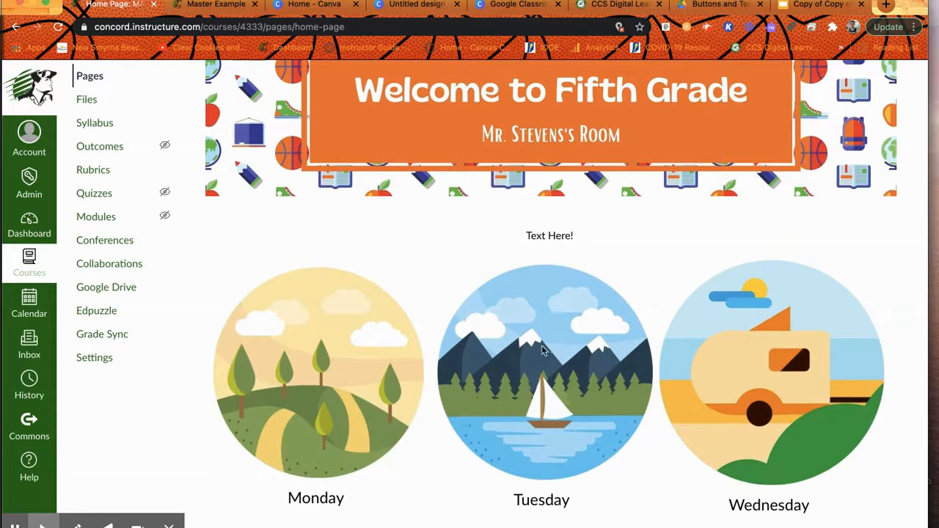
{"action": "scroll", "coordinate": [609, 305], "scroll_direction": "up", "scroll_amount": 3}
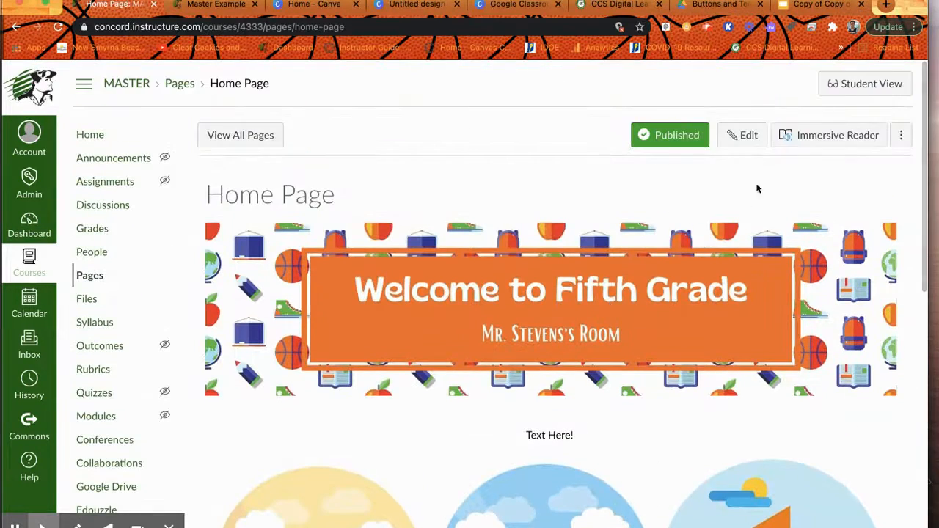
Step: Reopen the Home Page for editing, look through the button table and save the page
{"action": "left_click", "coordinate": [740, 137]}
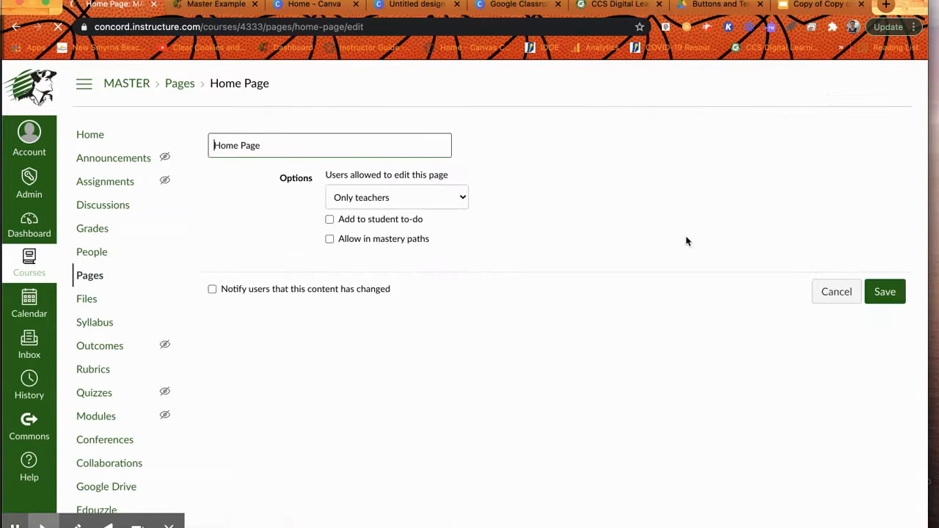
{"action": "scroll", "coordinate": [652, 264], "scroll_direction": "down", "scroll_amount": 5}
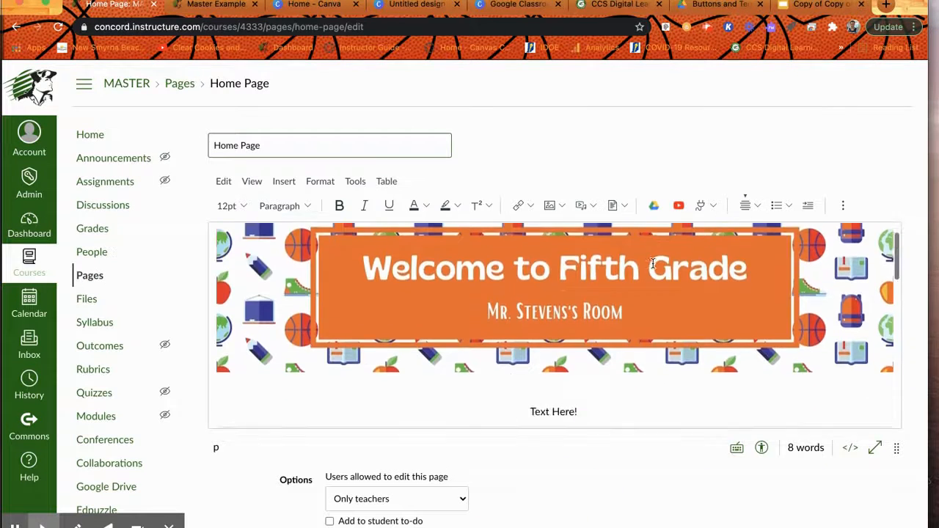
{"action": "scroll", "coordinate": [653, 265], "scroll_direction": "down", "scroll_amount": 6}
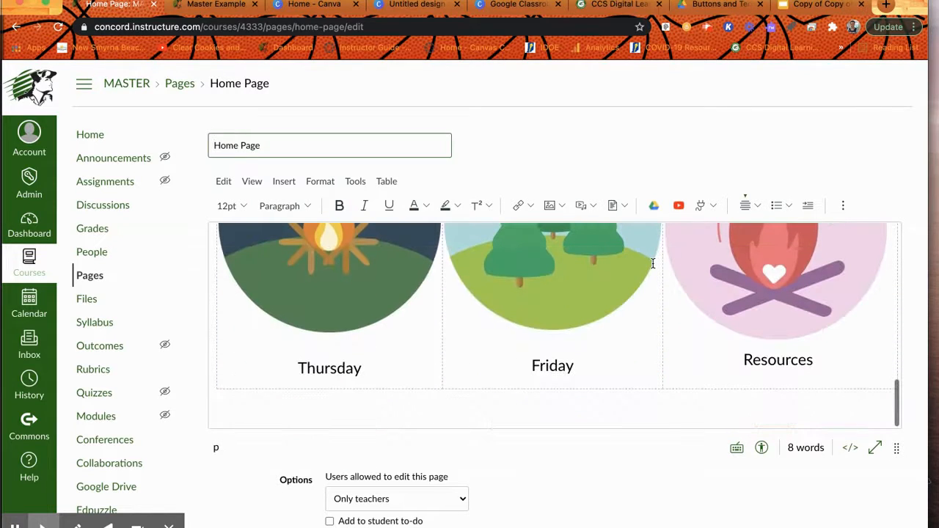
{"action": "scroll", "coordinate": [851, 350], "scroll_direction": "up", "scroll_amount": 3}
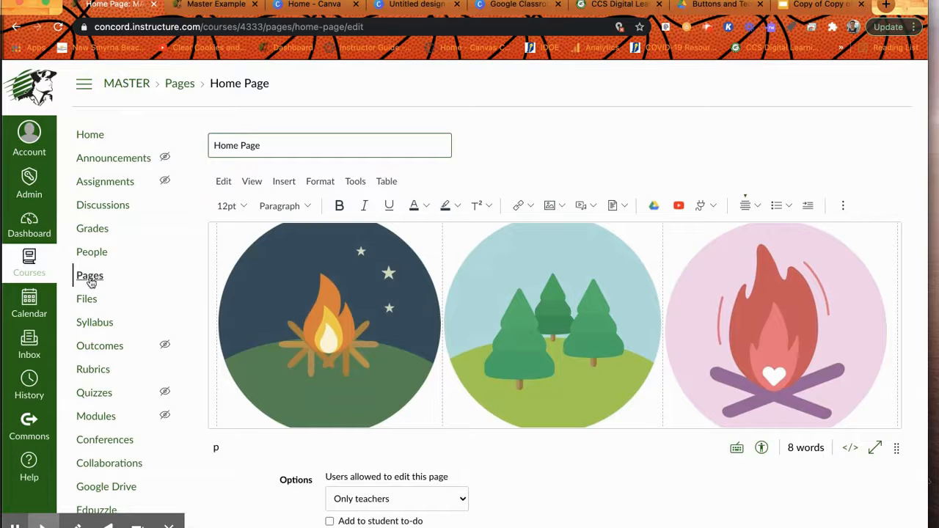
{"action": "scroll", "coordinate": [472, 313], "scroll_direction": "down", "scroll_amount": 3}
{"action": "scroll", "coordinate": [778, 433], "scroll_direction": "down", "scroll_amount": 2}
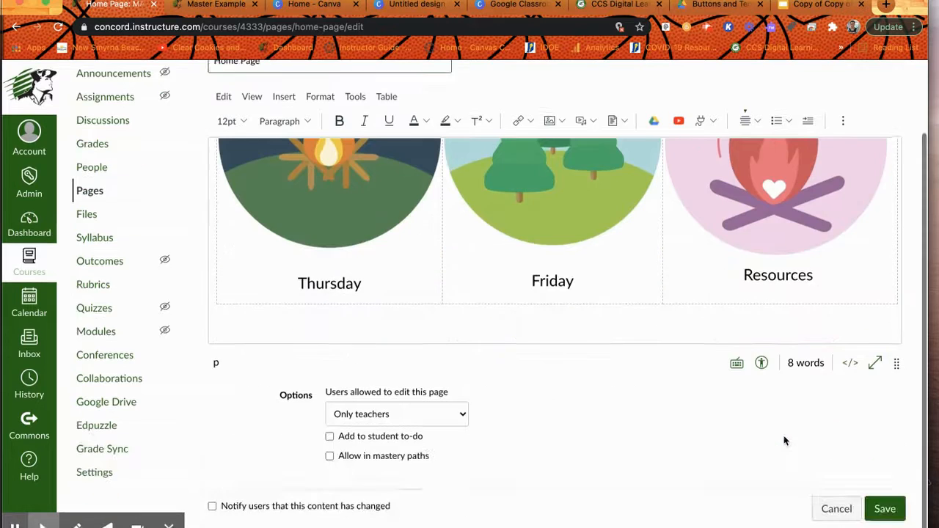
{"action": "left_click", "coordinate": [872, 509]}
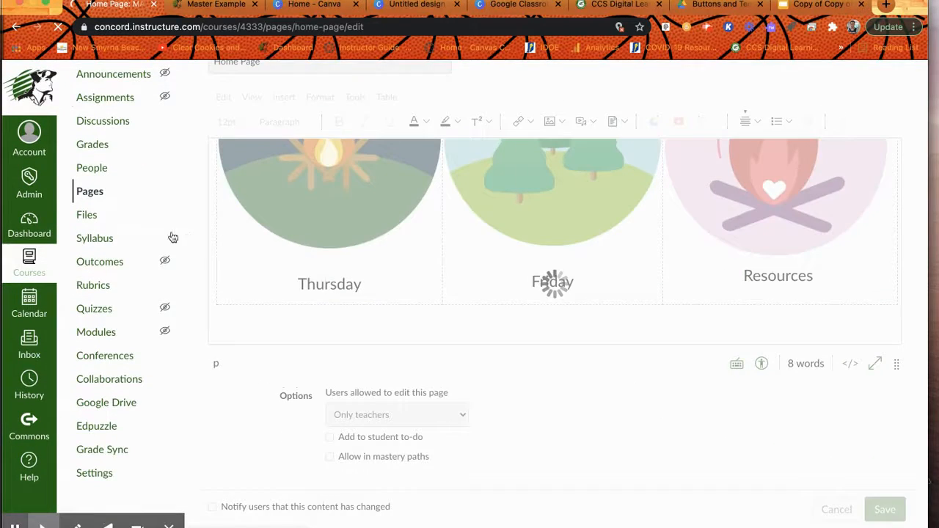
Step: Check the course's list of pages and reopen the Home Page for editing at the Resources picture
{"action": "left_click", "coordinate": [82, 282]}
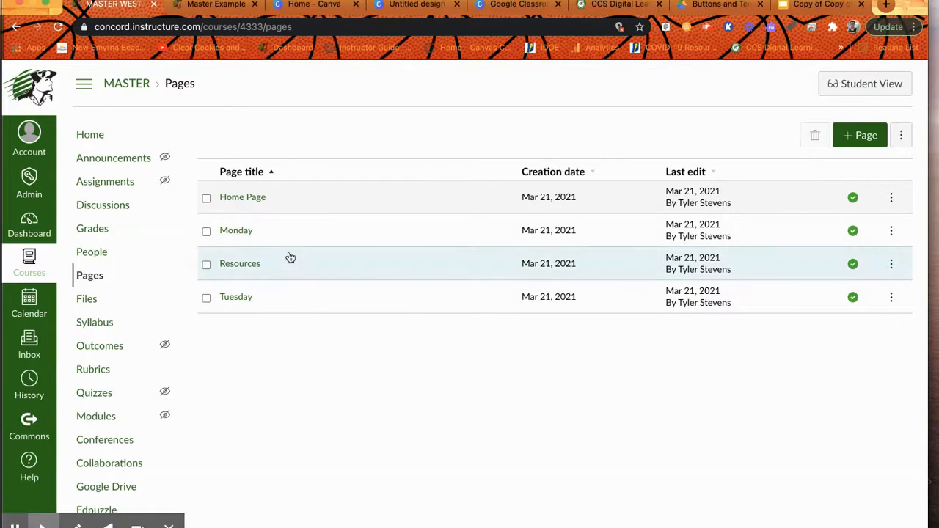
{"action": "left_click", "coordinate": [244, 198]}
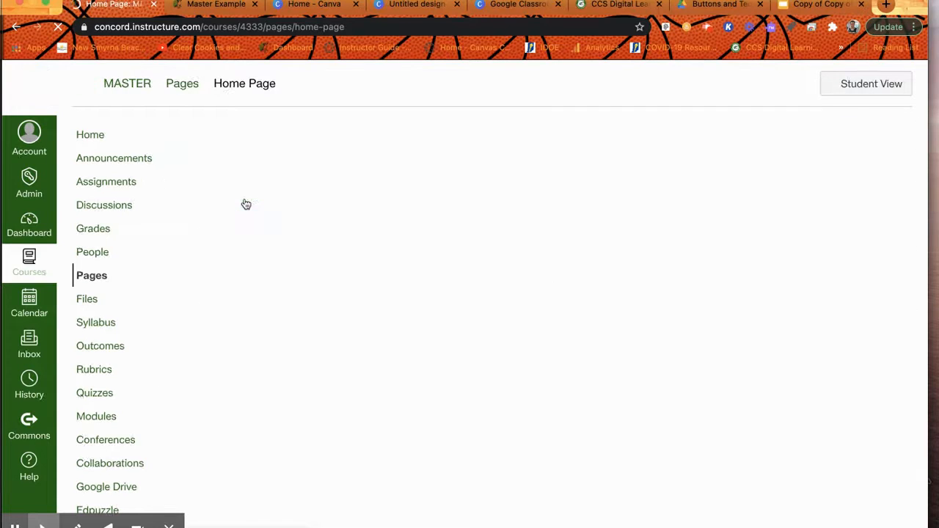
{"action": "left_click", "coordinate": [745, 135]}
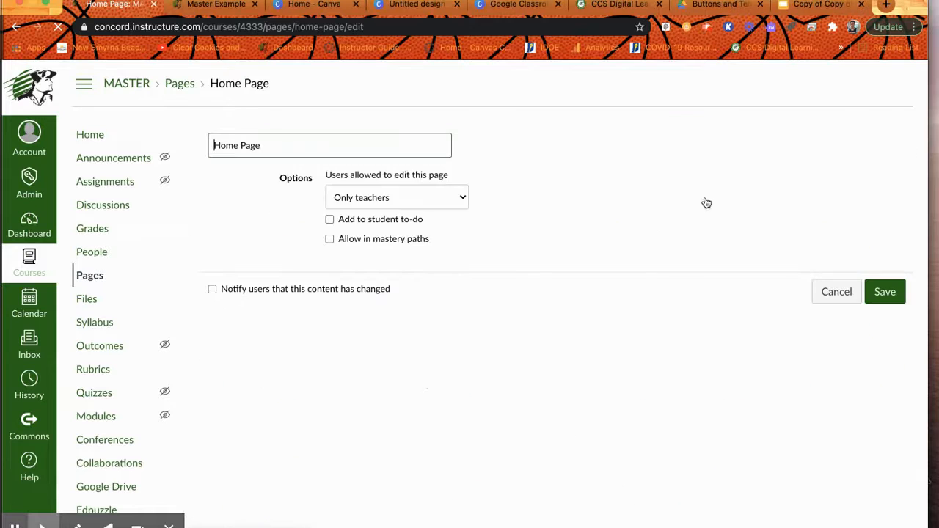
{"action": "scroll", "coordinate": [654, 323], "scroll_direction": "down", "scroll_amount": 5}
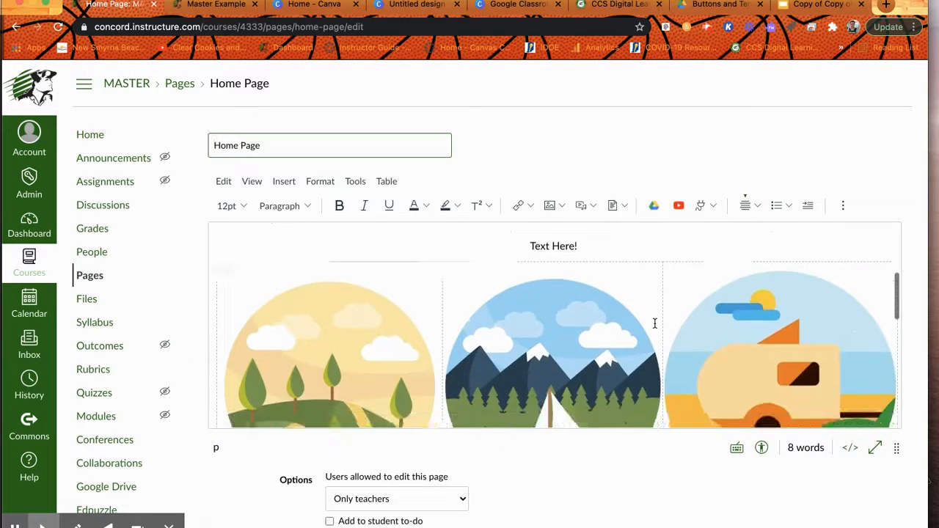
{"action": "scroll", "coordinate": [654, 323], "scroll_direction": "down", "scroll_amount": 3}
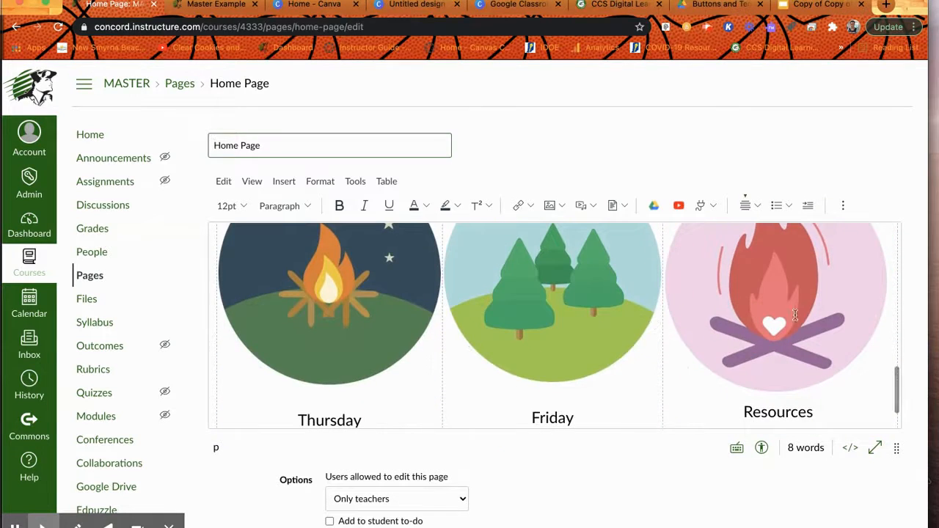
{"action": "left_click", "coordinate": [780, 289]}
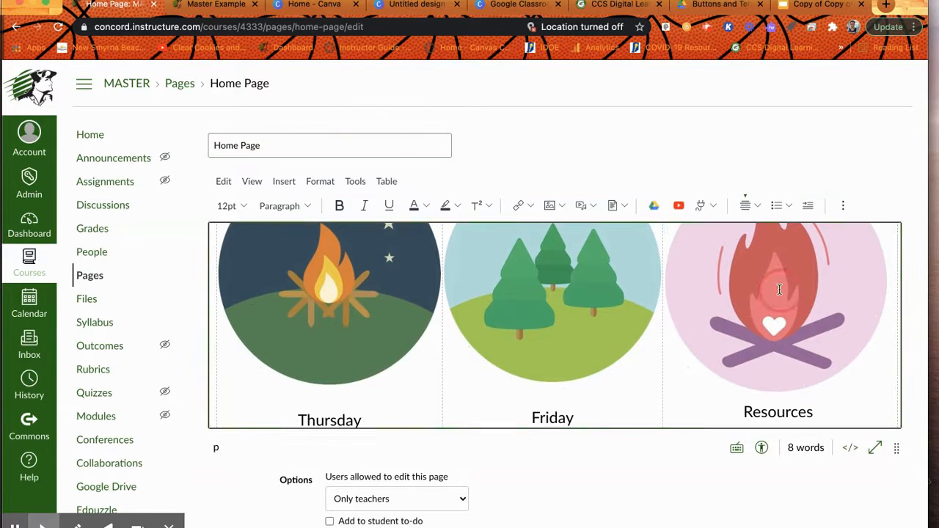
{"action": "left_click", "coordinate": [778, 413]}
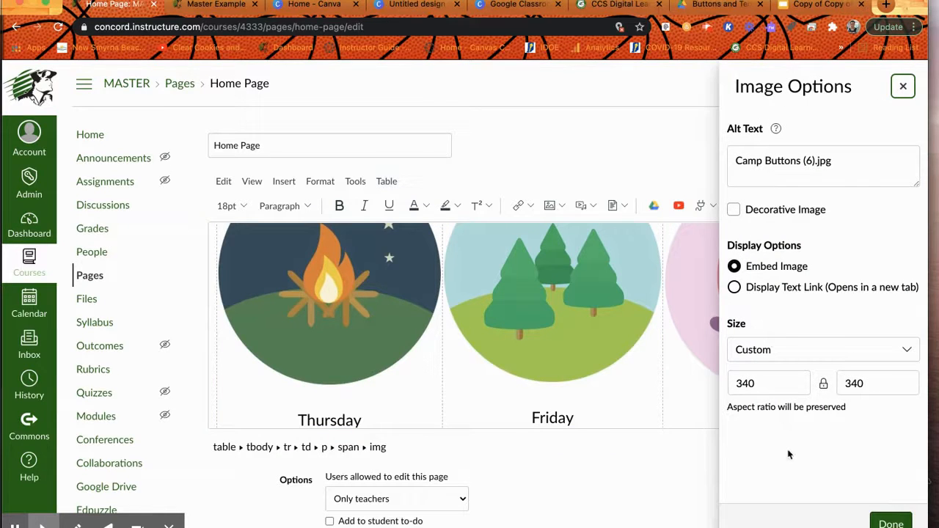
{"action": "left_click", "coordinate": [891, 522]}
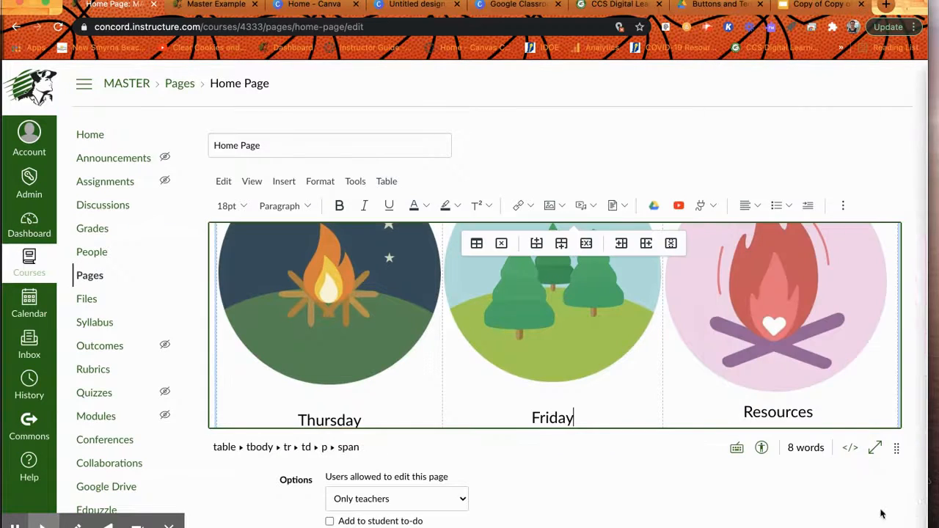
Step: Link the pink campfire picture above the Resources caption to the course page Resources
{"action": "left_click", "coordinate": [757, 300]}
{"action": "scroll", "coordinate": [768, 317], "scroll_direction": "up", "scroll_amount": 1}
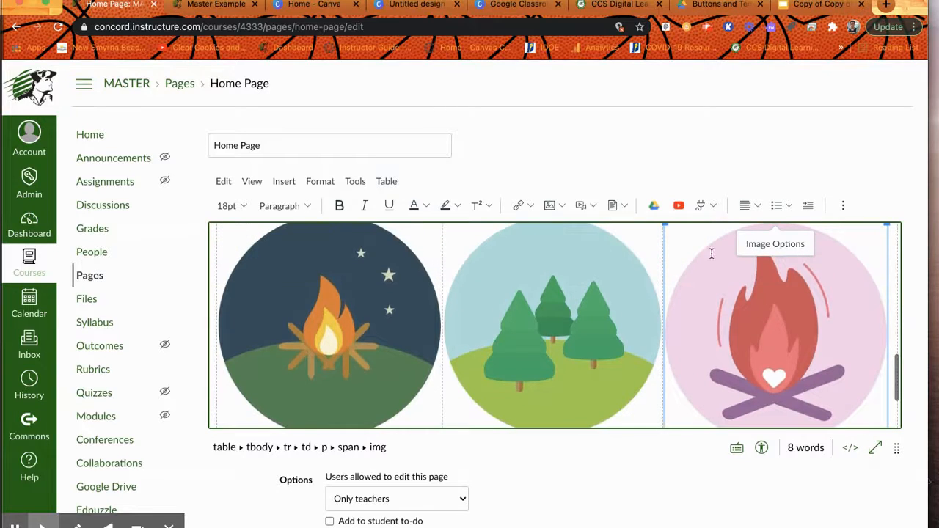
{"action": "scroll", "coordinate": [741, 323], "scroll_direction": "down", "scroll_amount": 1}
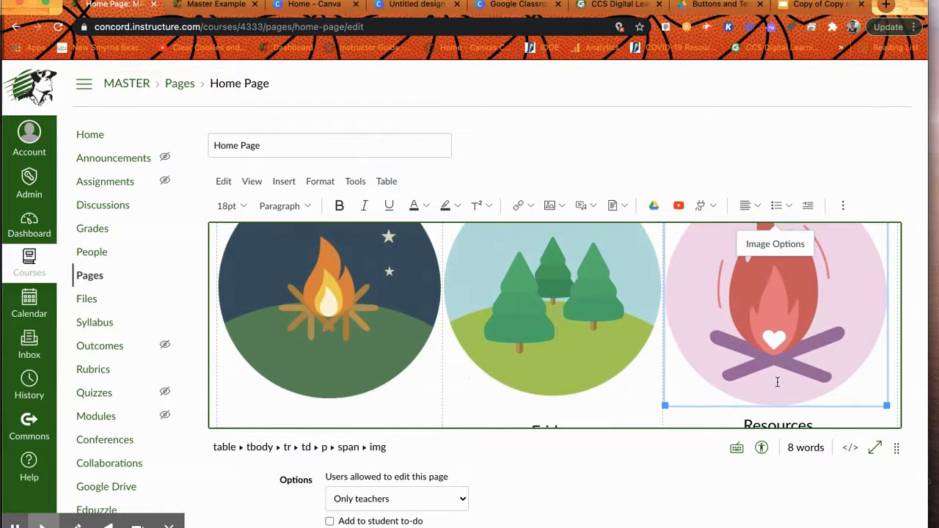
{"action": "left_click", "coordinate": [534, 207]}
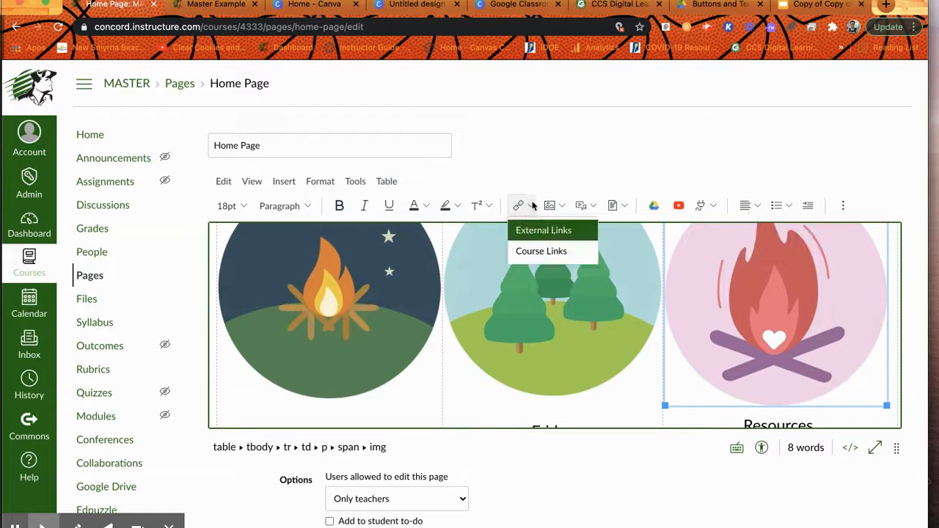
{"action": "left_click", "coordinate": [541, 253]}
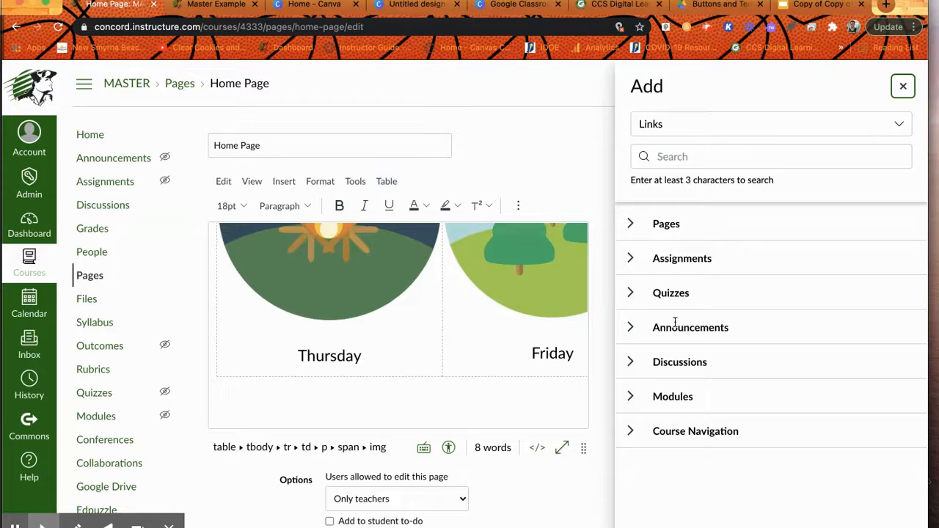
{"action": "scroll", "coordinate": [499, 337], "scroll_direction": "up", "scroll_amount": 1}
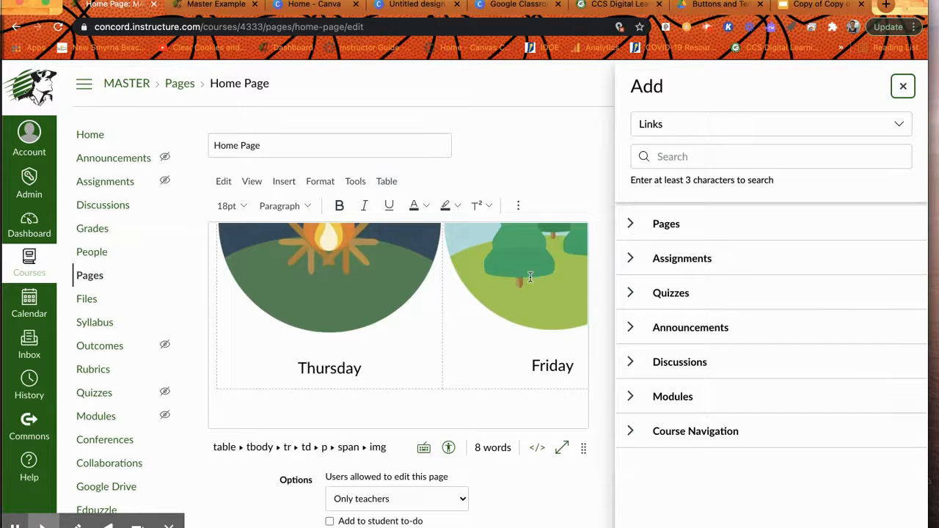
{"action": "scroll", "coordinate": [530, 277], "scroll_direction": "right", "scroll_amount": 5}
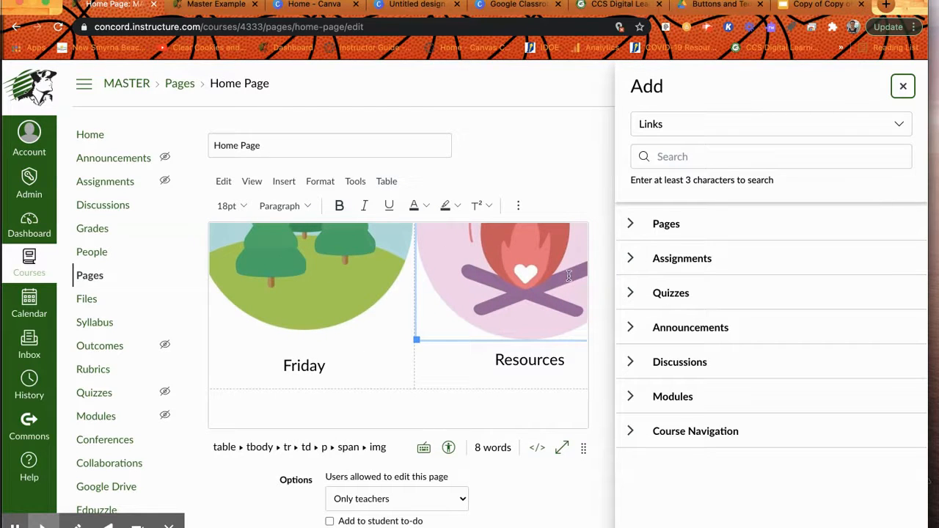
{"action": "left_click", "coordinate": [630, 225]}
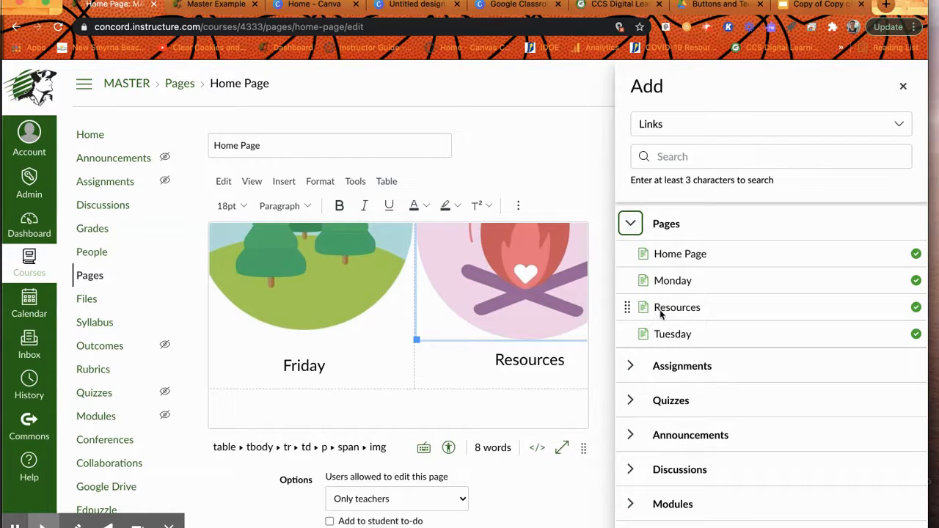
{"action": "left_click", "coordinate": [674, 311]}
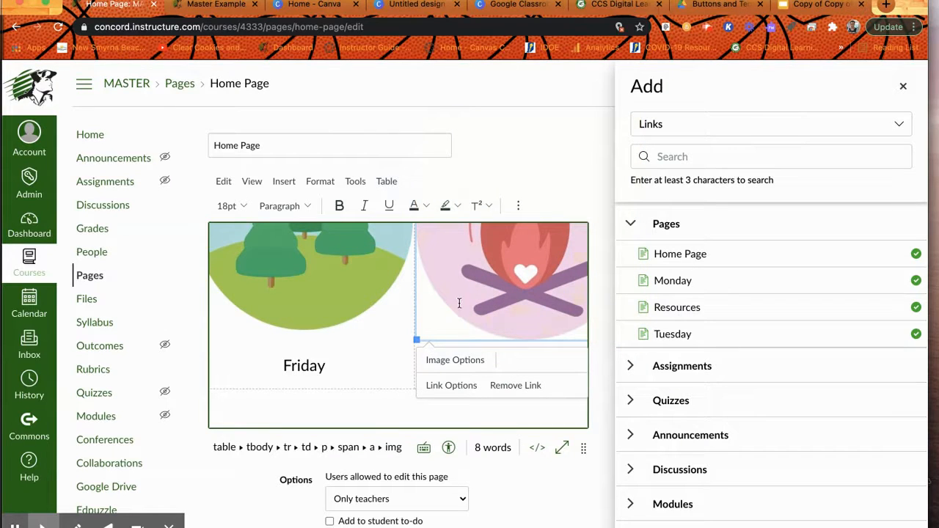
Step: Link the picture above the Monday caption to the course page Monday
{"action": "scroll", "coordinate": [369, 303], "scroll_direction": "left", "scroll_amount": 2}
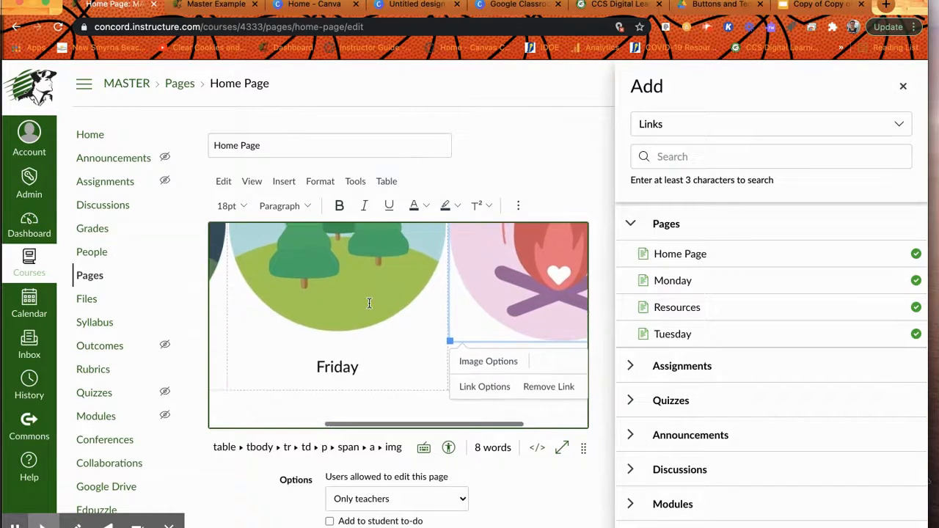
{"action": "scroll", "coordinate": [369, 303], "scroll_direction": "up", "scroll_amount": 5}
{"action": "scroll", "coordinate": [369, 303], "scroll_direction": "left", "scroll_amount": 1}
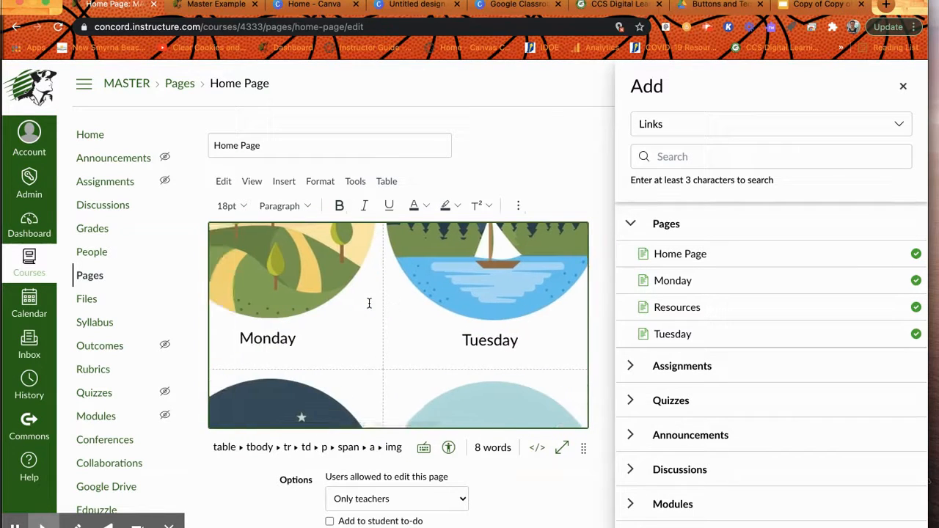
{"action": "scroll", "coordinate": [370, 303], "scroll_direction": "up", "scroll_amount": 3}
{"action": "scroll", "coordinate": [394, 326], "scroll_direction": "down", "scroll_amount": 2}
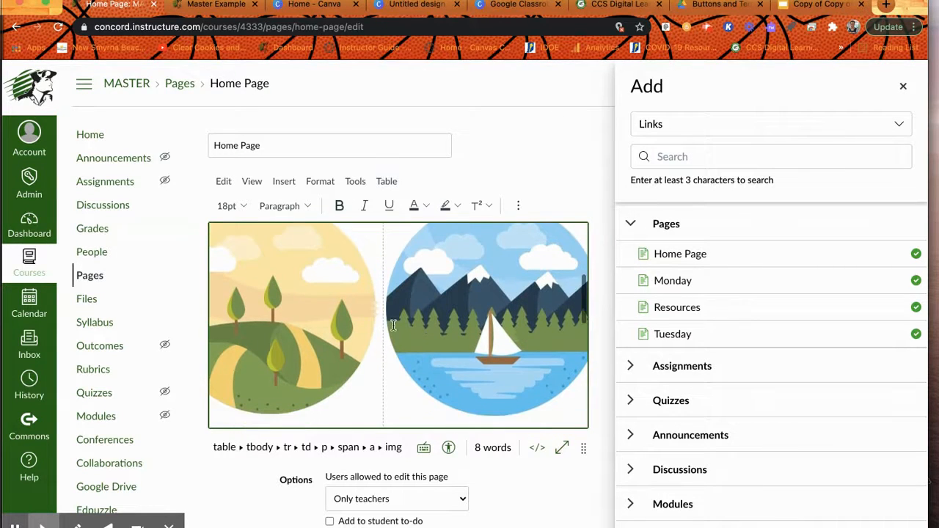
{"action": "scroll", "coordinate": [394, 325], "scroll_direction": "left", "scroll_amount": 1}
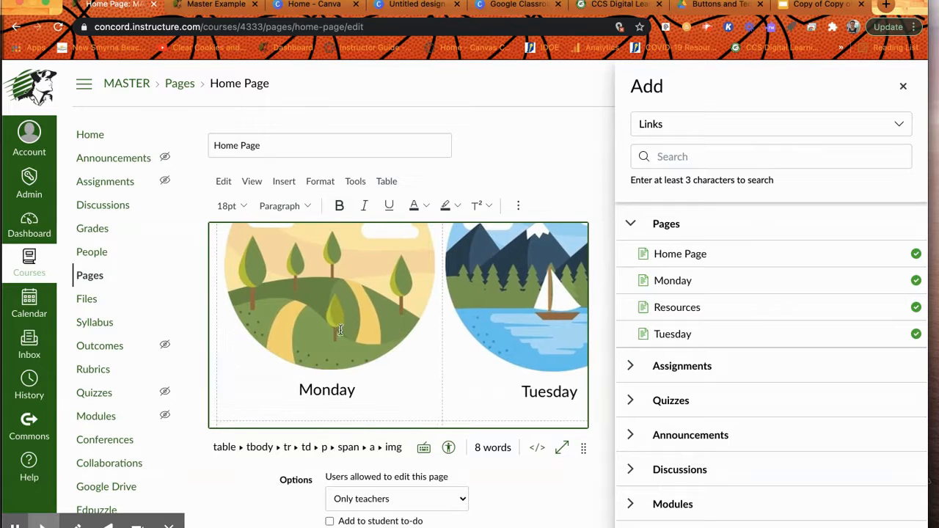
{"action": "left_click", "coordinate": [331, 301]}
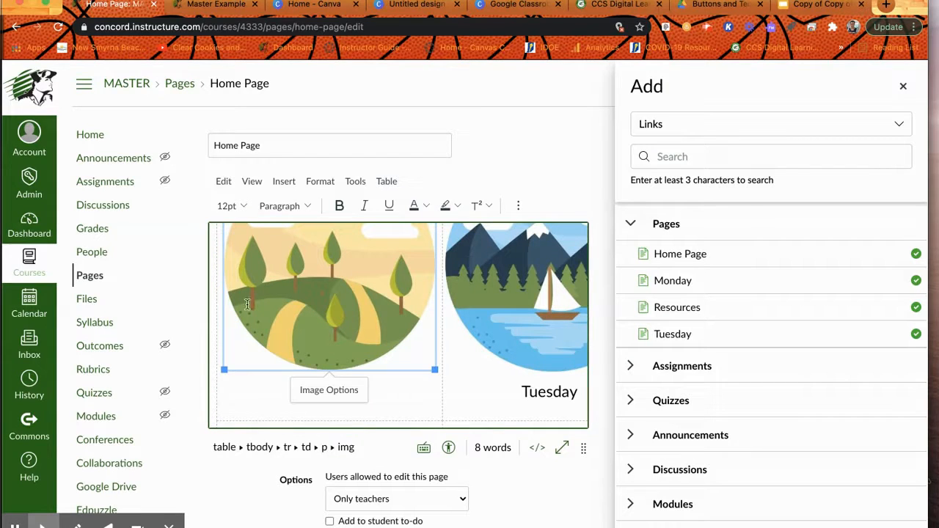
{"action": "left_click", "coordinate": [672, 281]}
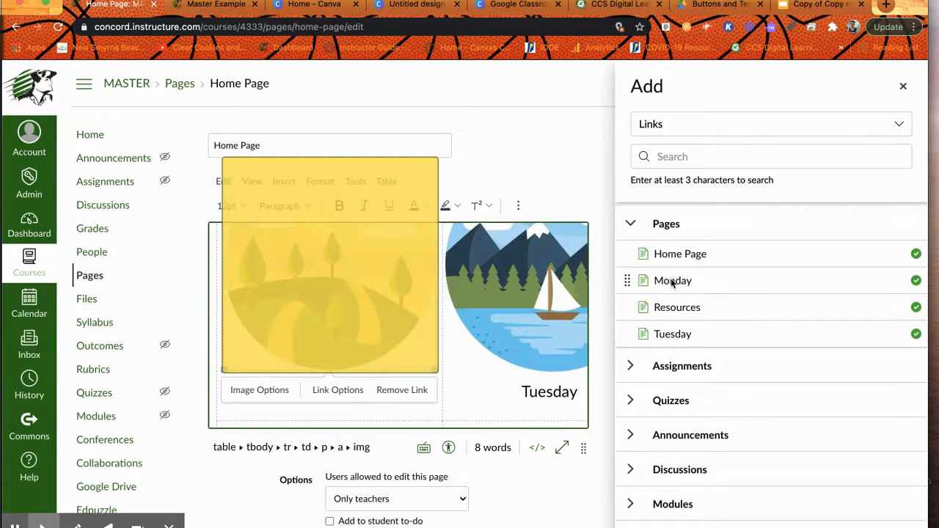
Step: Link the sailboat picture above the Tuesday caption to the course page Tuesday and close the course links list
{"action": "scroll", "coordinate": [466, 314], "scroll_direction": "right", "scroll_amount": 3}
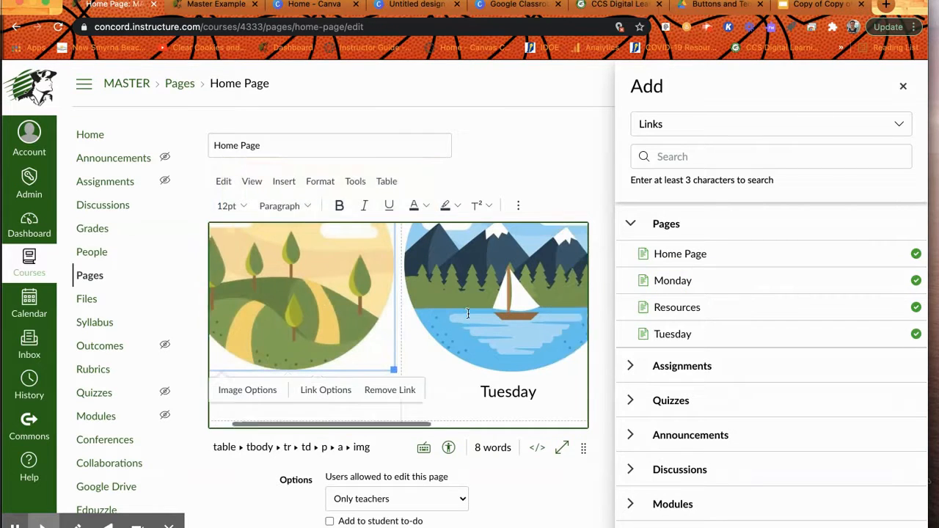
{"action": "left_click", "coordinate": [459, 273]}
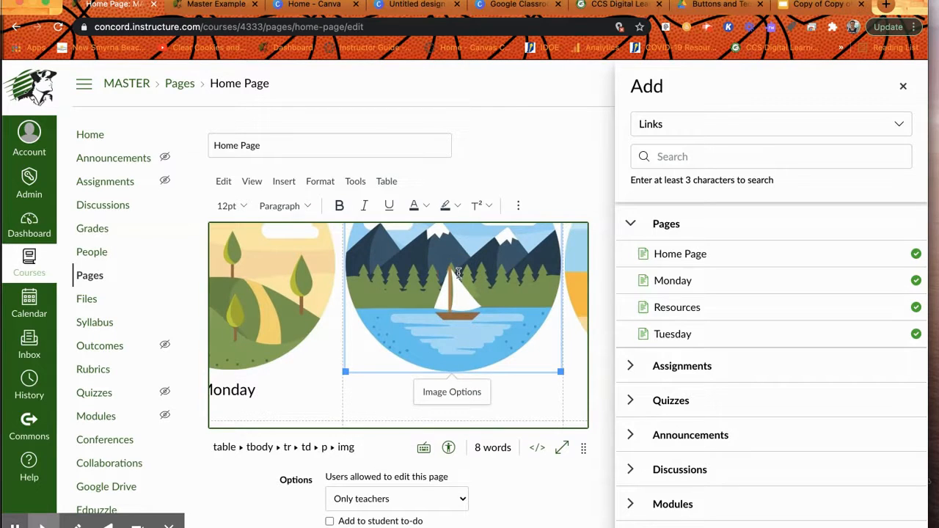
{"action": "left_click", "coordinate": [675, 335]}
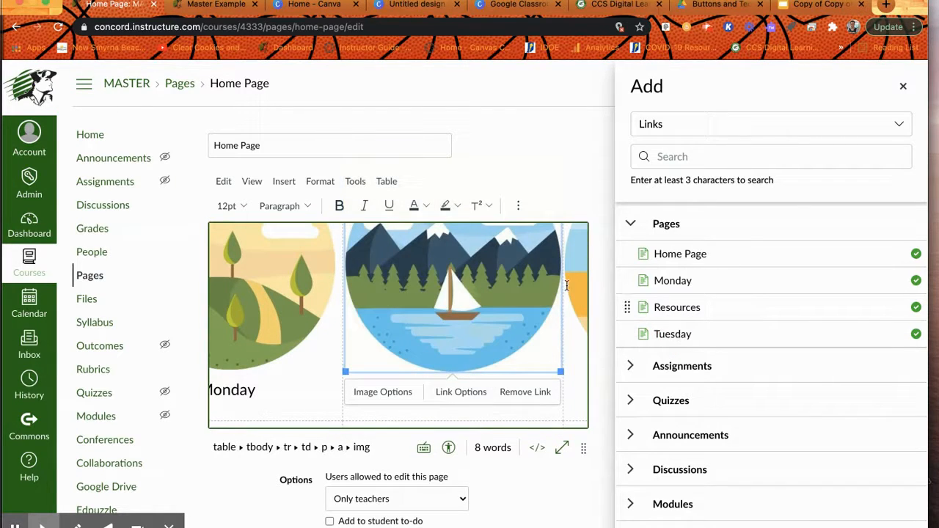
{"action": "scroll", "coordinate": [339, 322], "scroll_direction": "down", "scroll_amount": 2}
{"action": "left_click", "coordinate": [904, 88]}
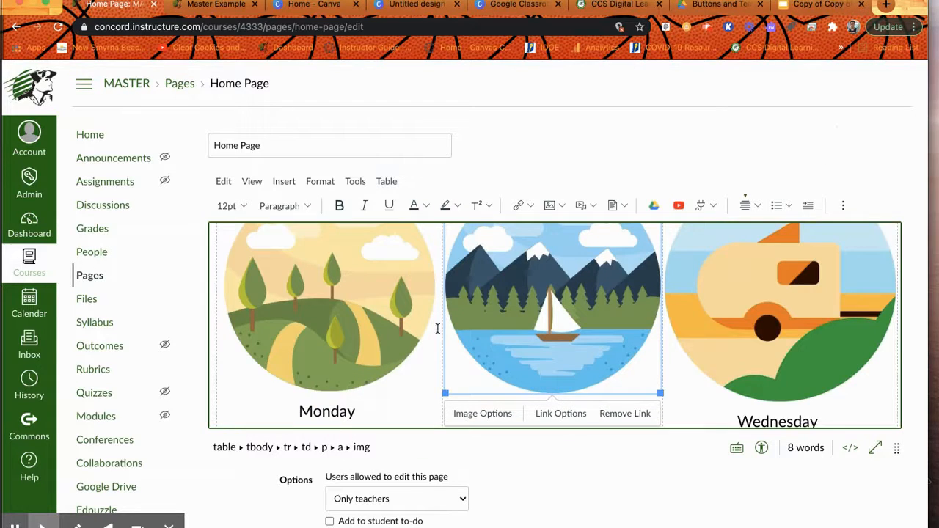
Step: Link the caption text Monday to the course page Monday and close the course links list
{"action": "scroll", "coordinate": [414, 369], "scroll_direction": "down", "scroll_amount": 2}
{"action": "left_click", "coordinate": [361, 359]}
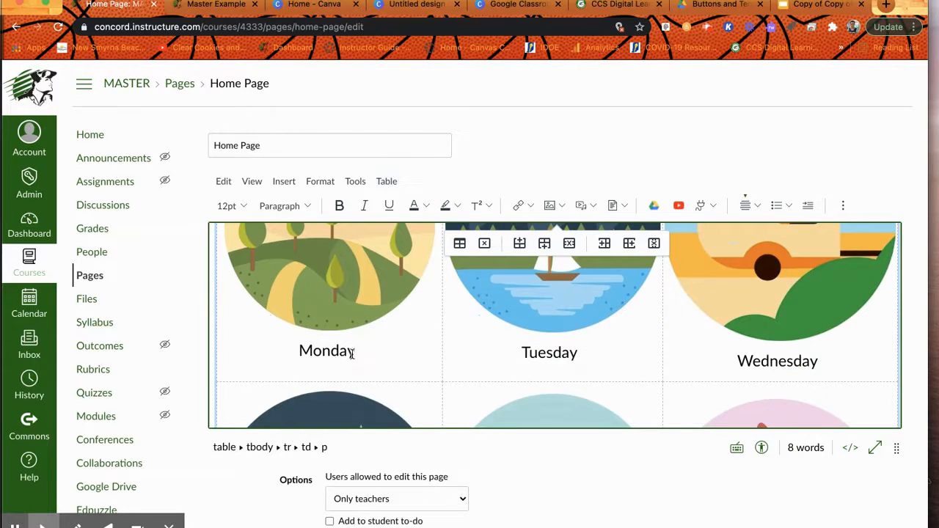
{"action": "left_click_drag", "start_coordinate": [354, 352], "coordinate": [299, 354]}
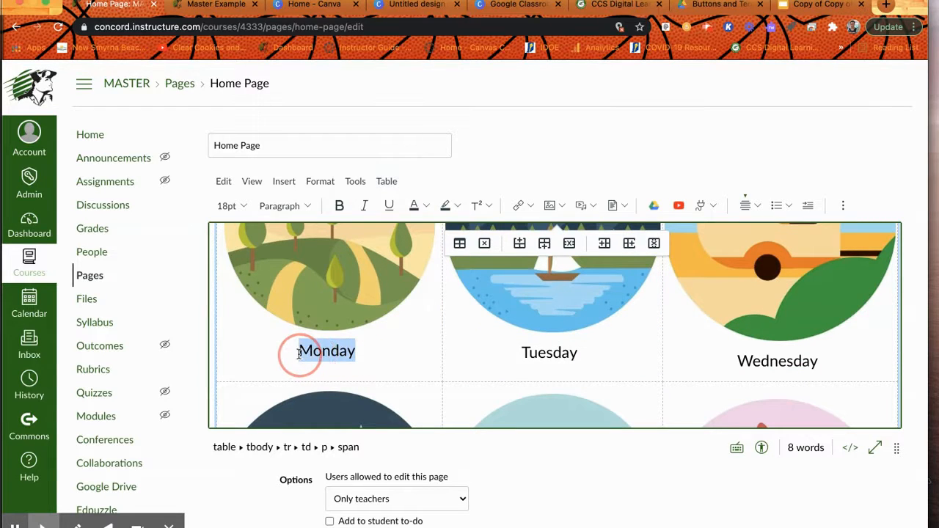
{"action": "left_click", "coordinate": [531, 206]}
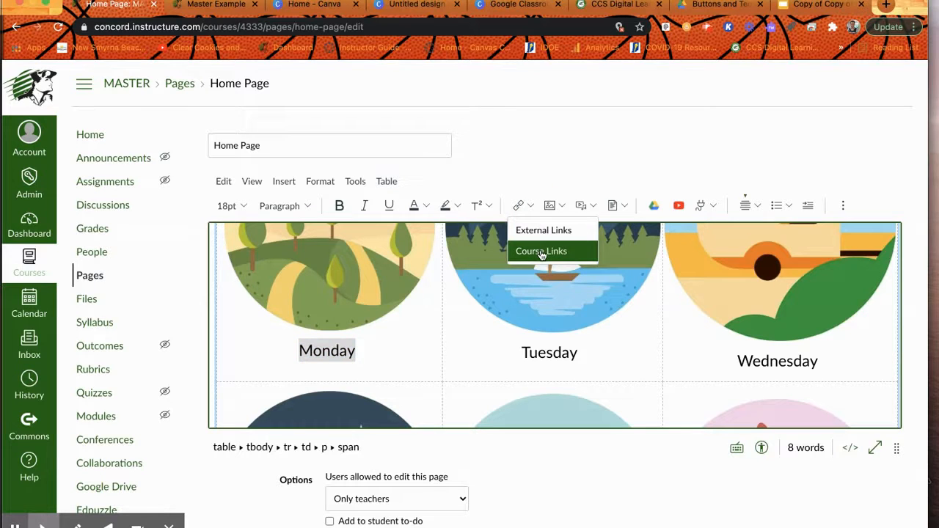
{"action": "left_click", "coordinate": [541, 252]}
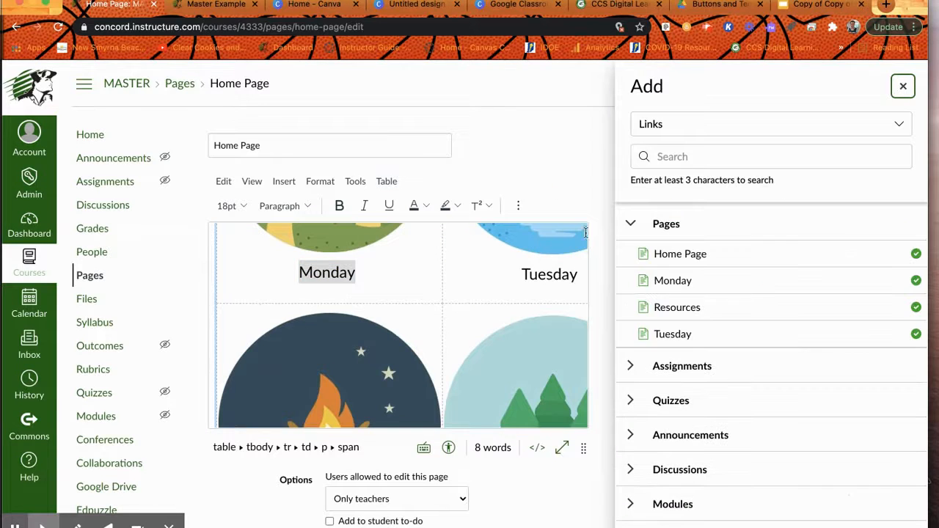
{"action": "left_click", "coordinate": [670, 281]}
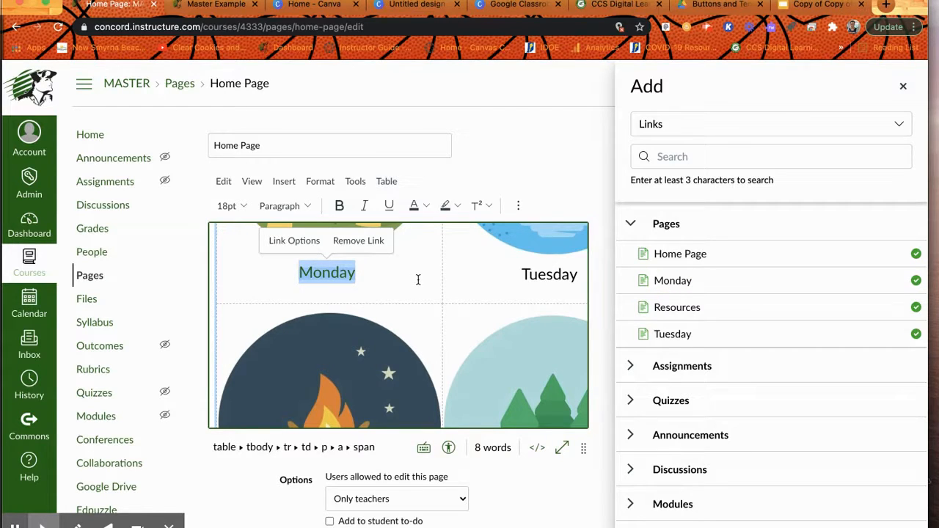
{"action": "left_click", "coordinate": [903, 86]}
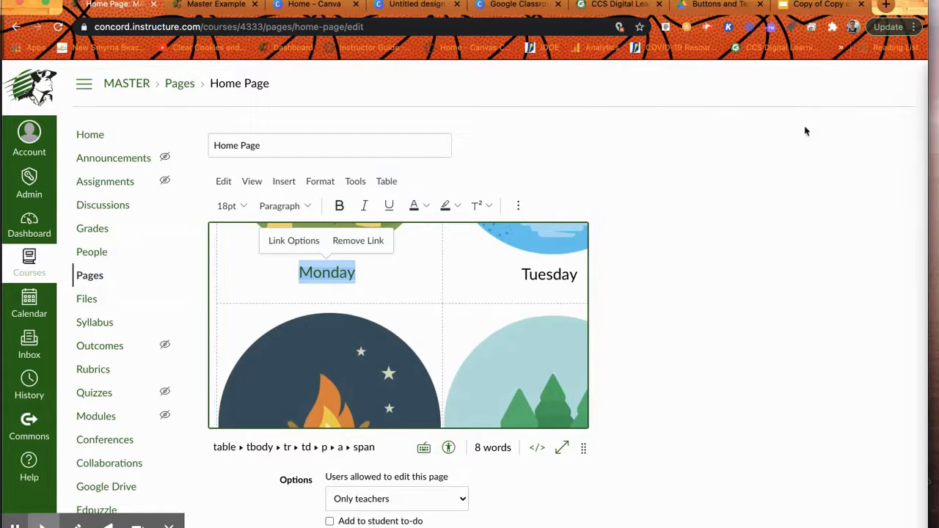
{"action": "left_click", "coordinate": [441, 329]}
{"action": "left_click", "coordinate": [410, 335]}
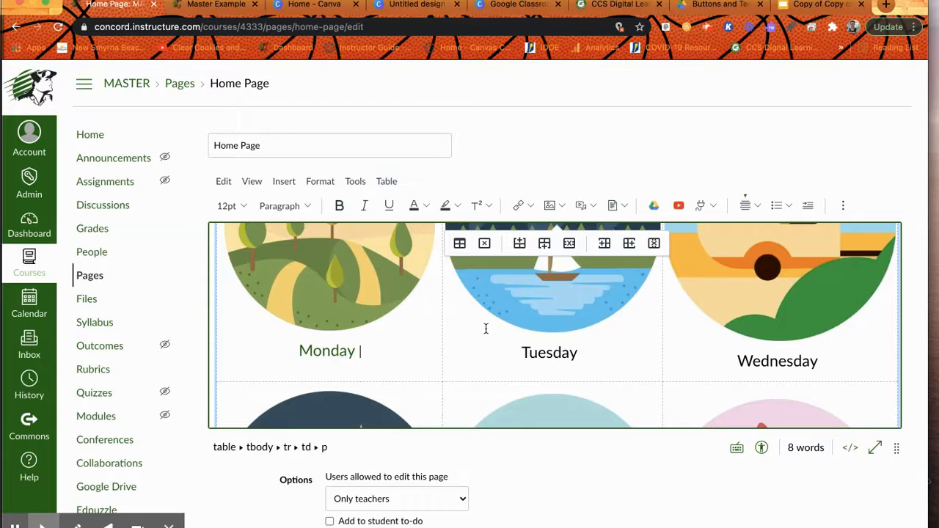
{"action": "scroll", "coordinate": [740, 357], "scroll_direction": "up", "scroll_amount": 3}
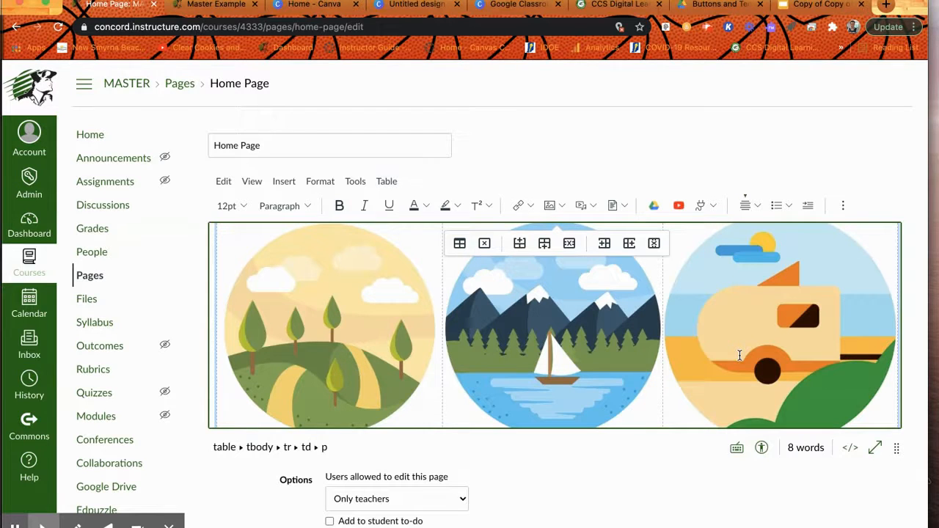
{"action": "scroll", "coordinate": [766, 339], "scroll_direction": "down", "scroll_amount": 1}
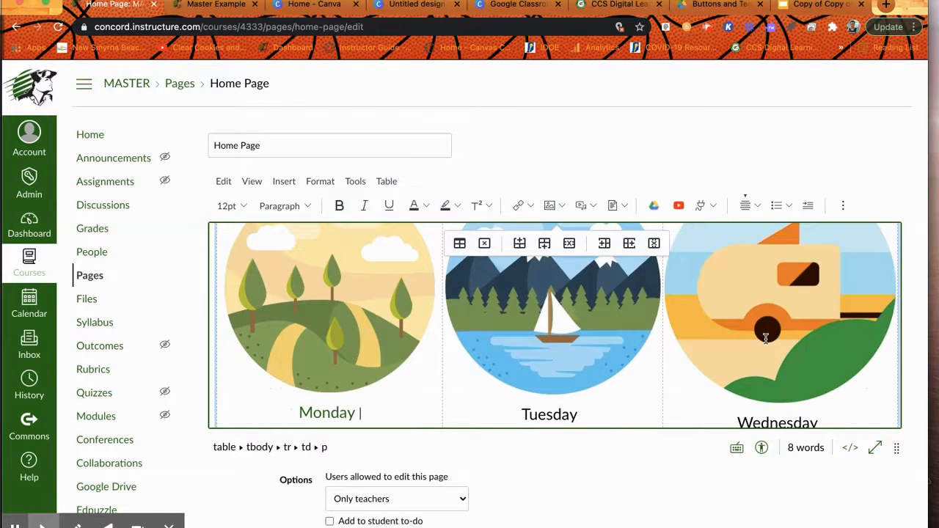
{"action": "left_click", "coordinate": [788, 305]}
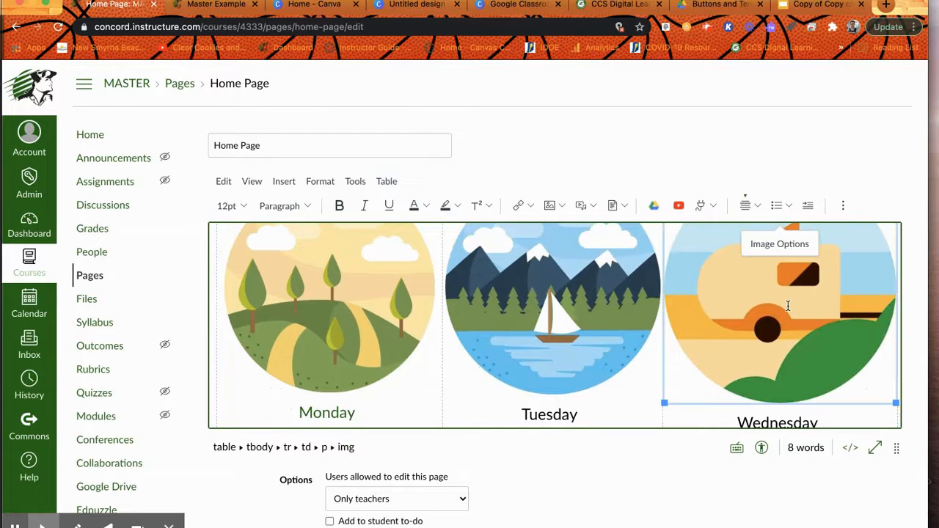
{"action": "left_click", "coordinate": [532, 207]}
{"action": "left_click", "coordinate": [534, 232]}
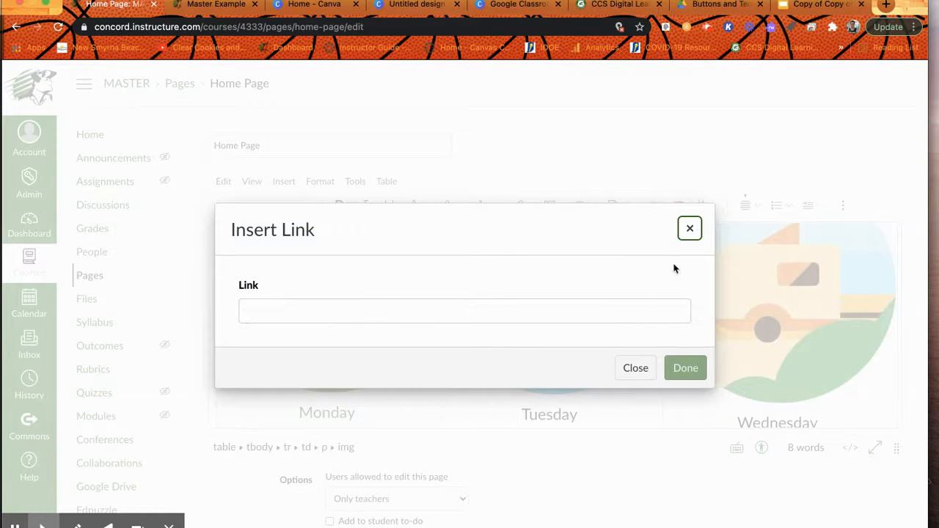
{"action": "left_click", "coordinate": [690, 228]}
Step: Save the Home Page with its newly linked pictures and caption
{"action": "scroll", "coordinate": [656, 288], "scroll_direction": "down", "scroll_amount": 5}
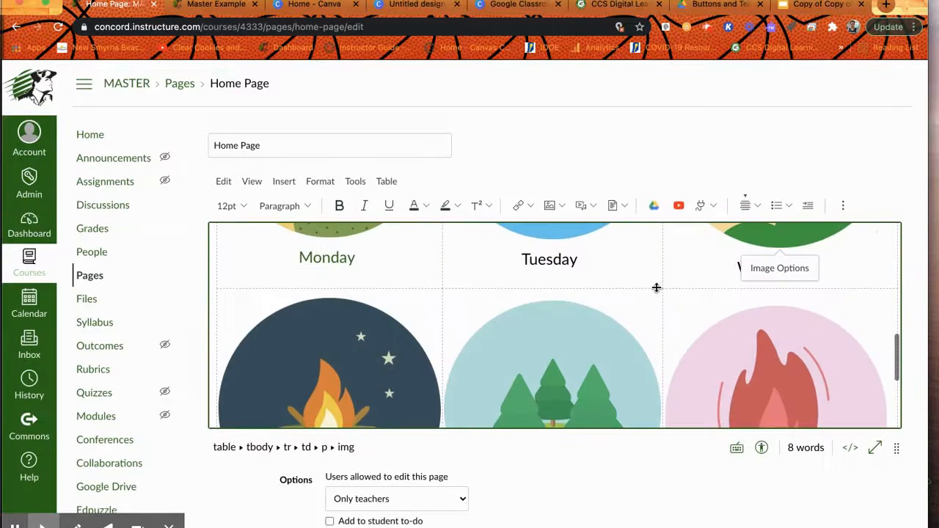
{"action": "scroll", "coordinate": [683, 487], "scroll_direction": "down", "scroll_amount": 2}
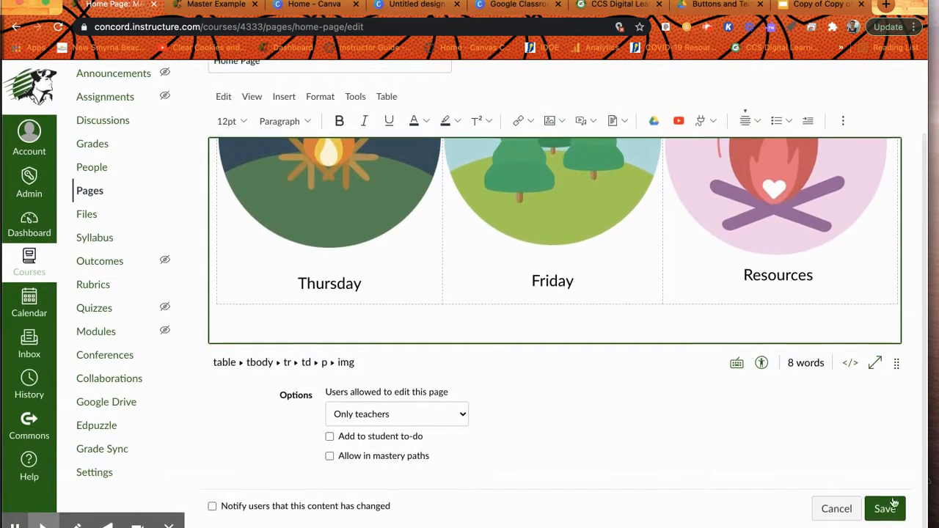
{"action": "left_click", "coordinate": [890, 506]}
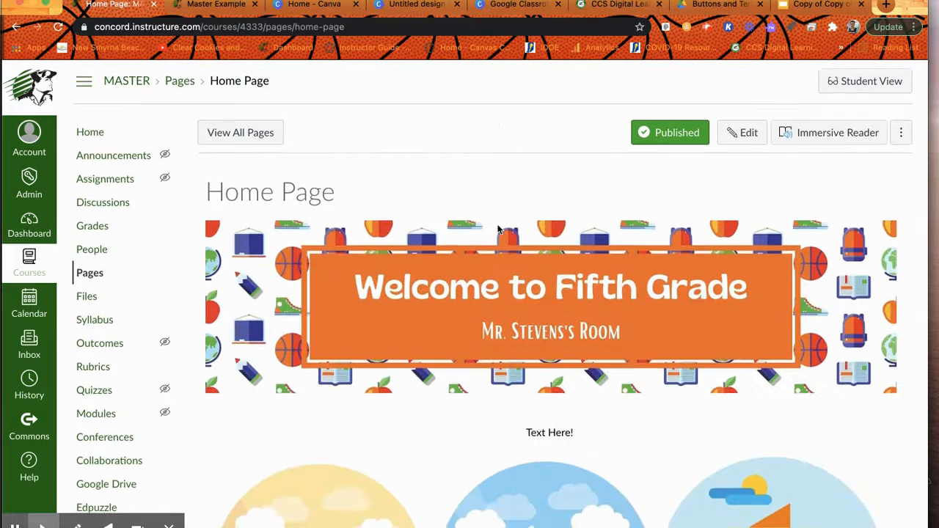
Step: Test the Monday picture's link on the saved Home Page and return to the Home Page
{"action": "scroll", "coordinate": [499, 232], "scroll_direction": "down", "scroll_amount": 6}
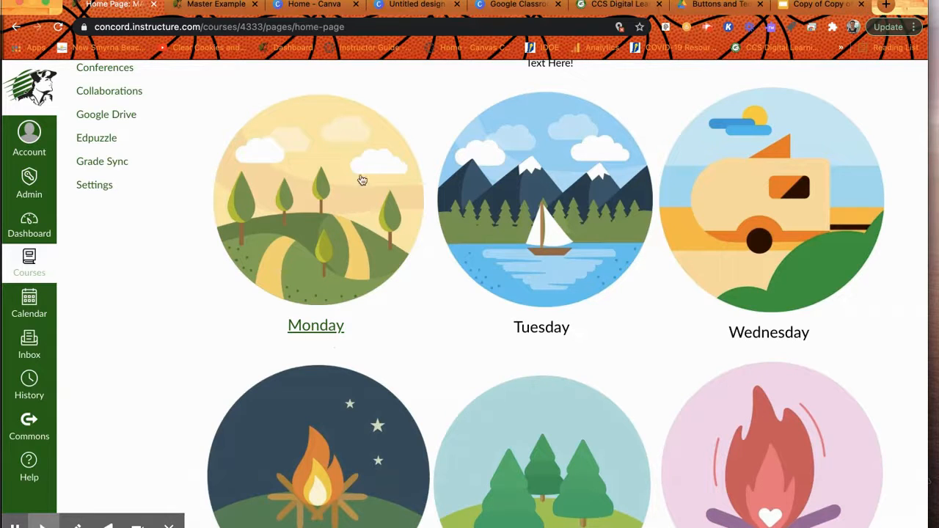
{"action": "left_click", "coordinate": [331, 187]}
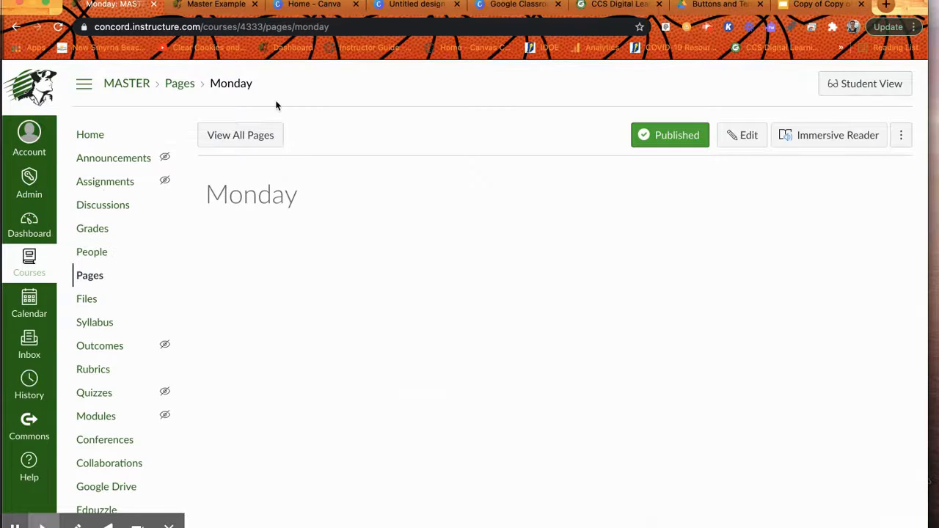
{"action": "left_click", "coordinate": [15, 27]}
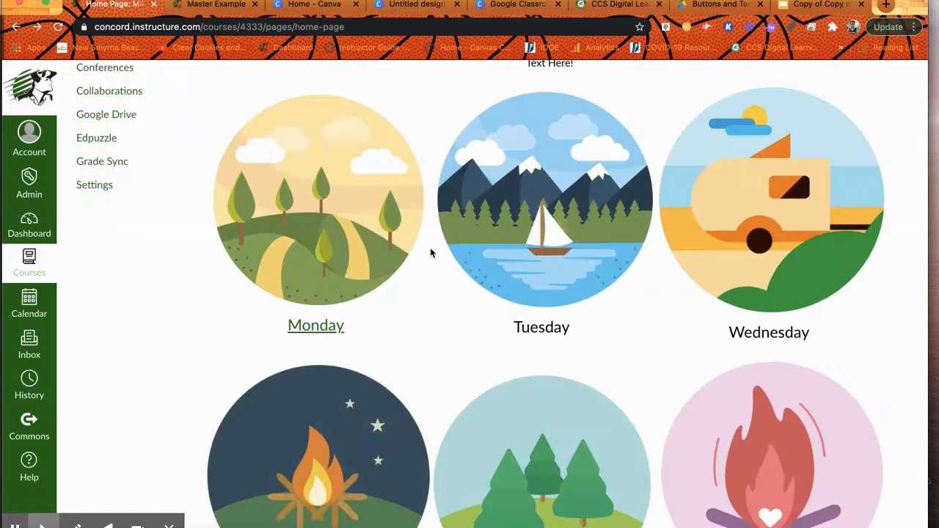
Step: Test the Tuesday sailboat picture's link on the saved Home Page and return to the Home Page
{"action": "left_click", "coordinate": [549, 217]}
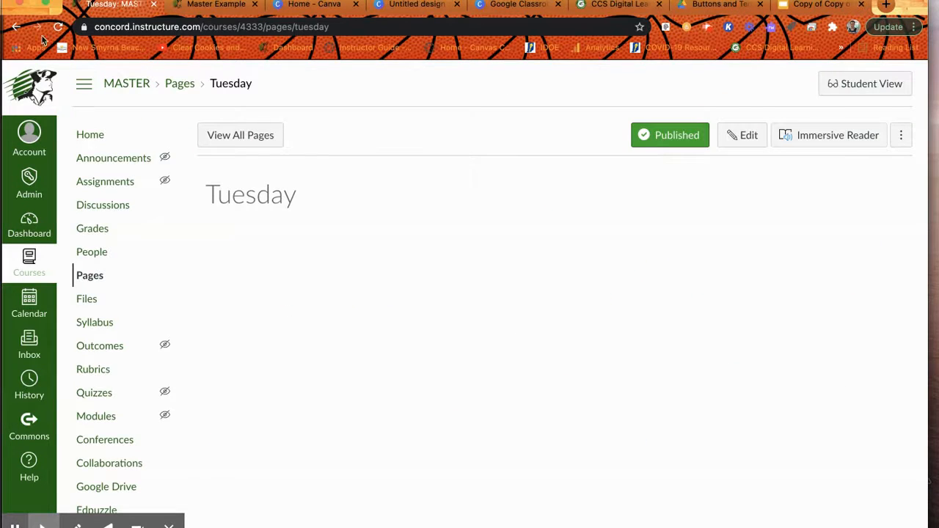
{"action": "left_click", "coordinate": [18, 28]}
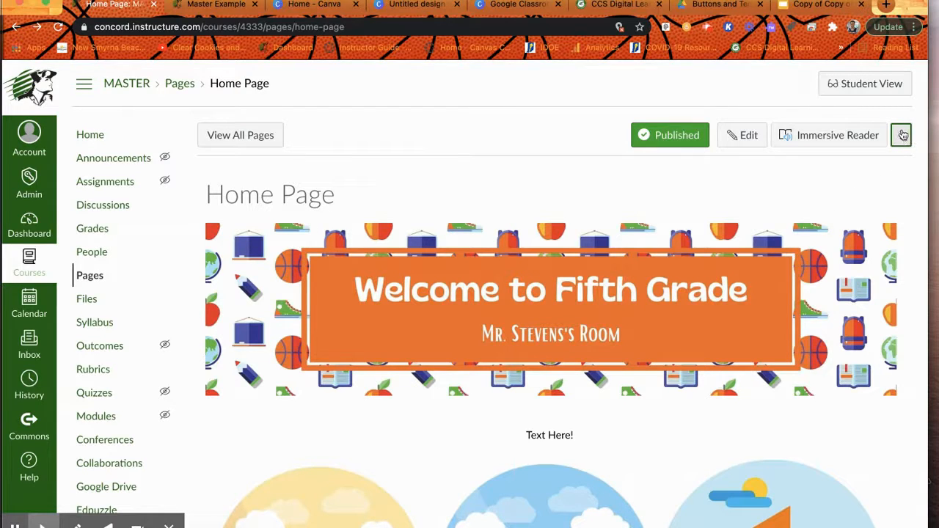
Step: Set the Home Page to be used as the course's front page
{"action": "left_click", "coordinate": [902, 136]}
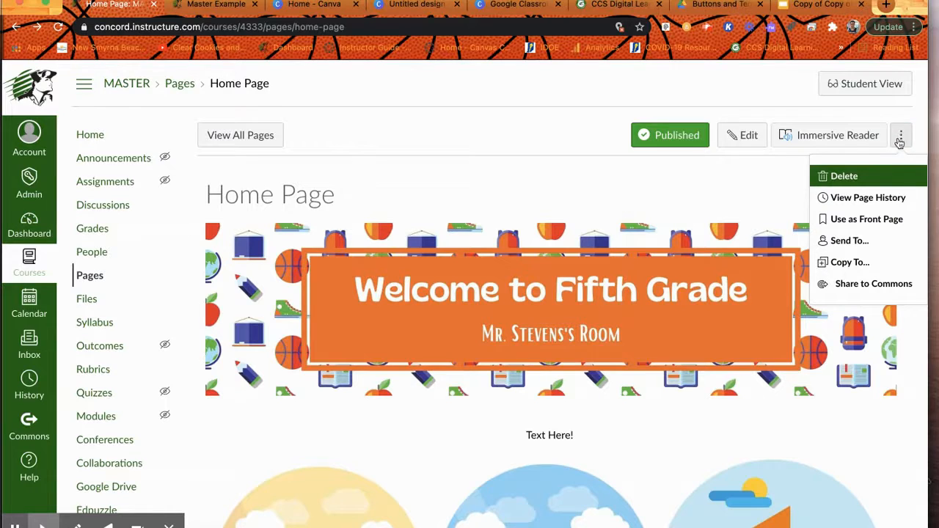
{"action": "left_click", "coordinate": [876, 221]}
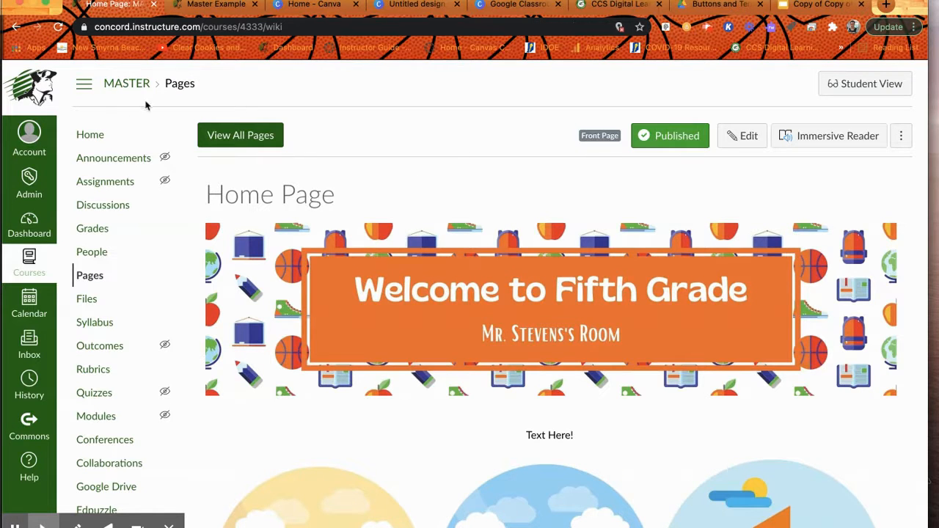
Step: Choose Pages Front Page as what the course home page displays and save the choice
{"action": "left_click", "coordinate": [90, 135]}
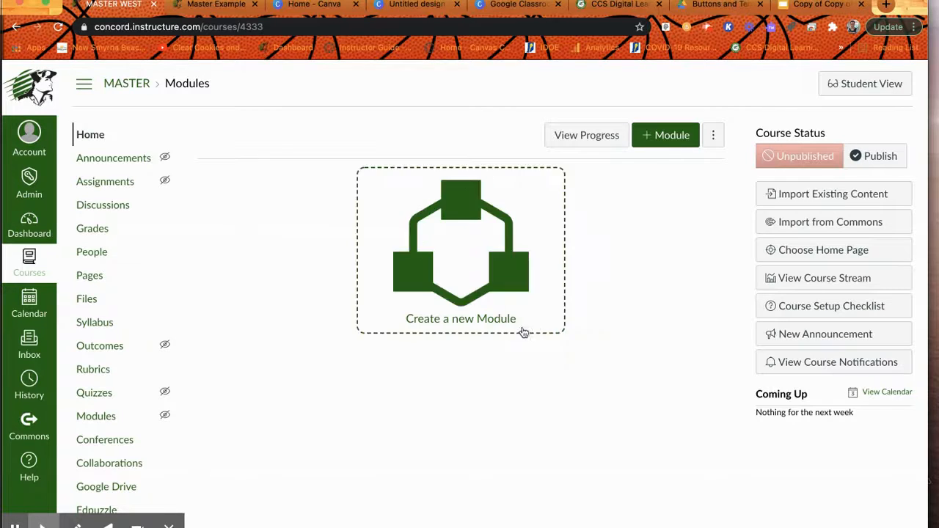
{"action": "left_click", "coordinate": [812, 251]}
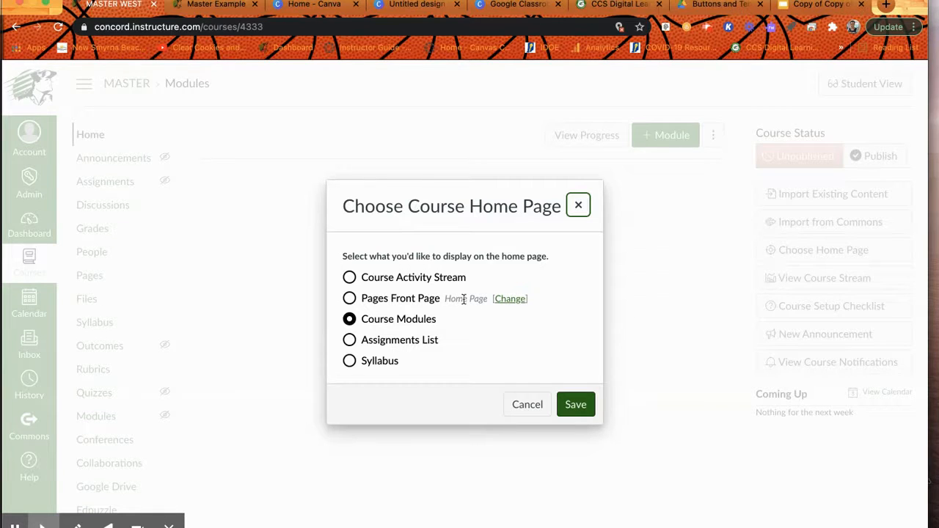
{"action": "left_click", "coordinate": [350, 299]}
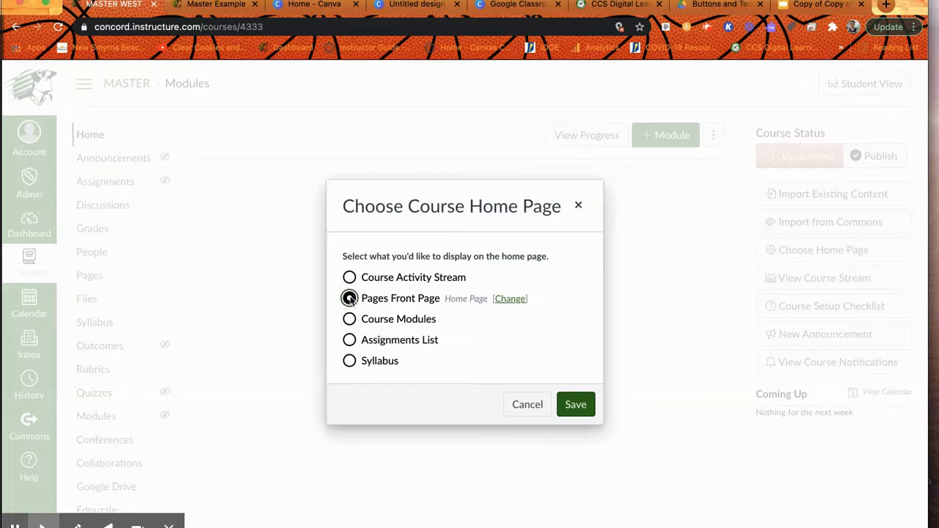
{"action": "left_click", "coordinate": [582, 403]}
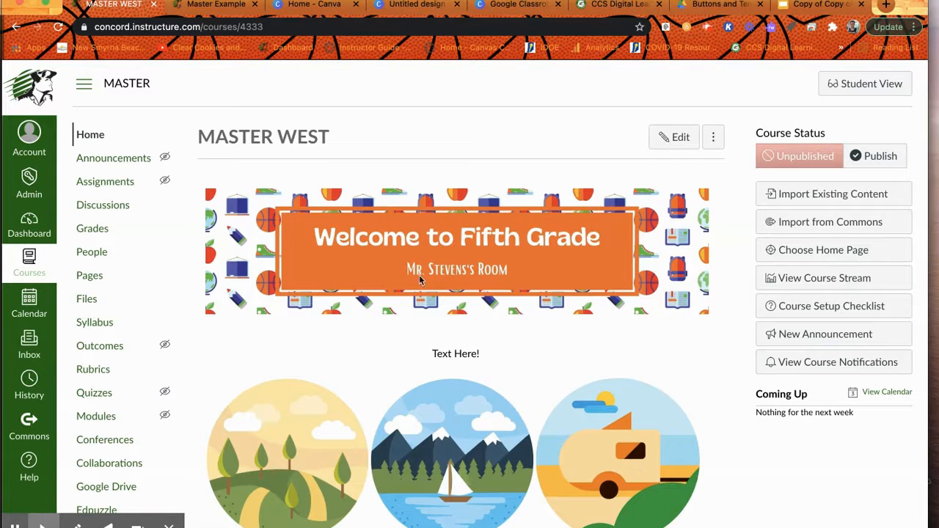
Step: Reload the course home page, test the pink campfire picture's link to the Resources page, and return to the course home
{"action": "left_click", "coordinate": [92, 137]}
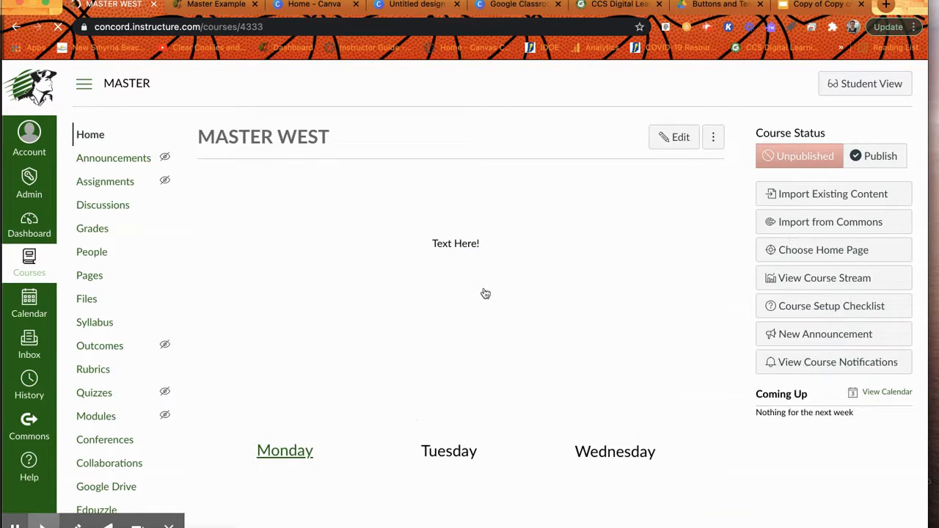
{"action": "scroll", "coordinate": [431, 310], "scroll_direction": "down", "scroll_amount": 3}
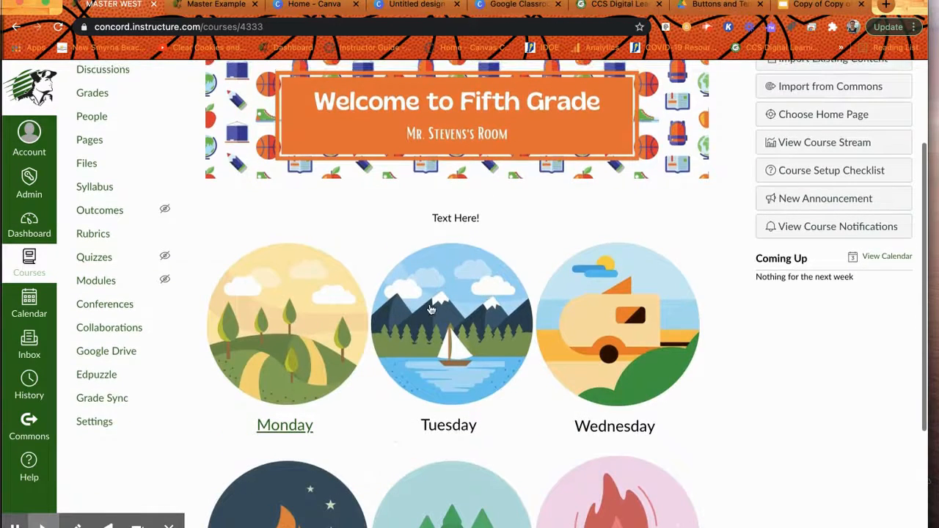
{"action": "scroll", "coordinate": [431, 310], "scroll_direction": "down", "scroll_amount": 3}
{"action": "left_click", "coordinate": [647, 369]}
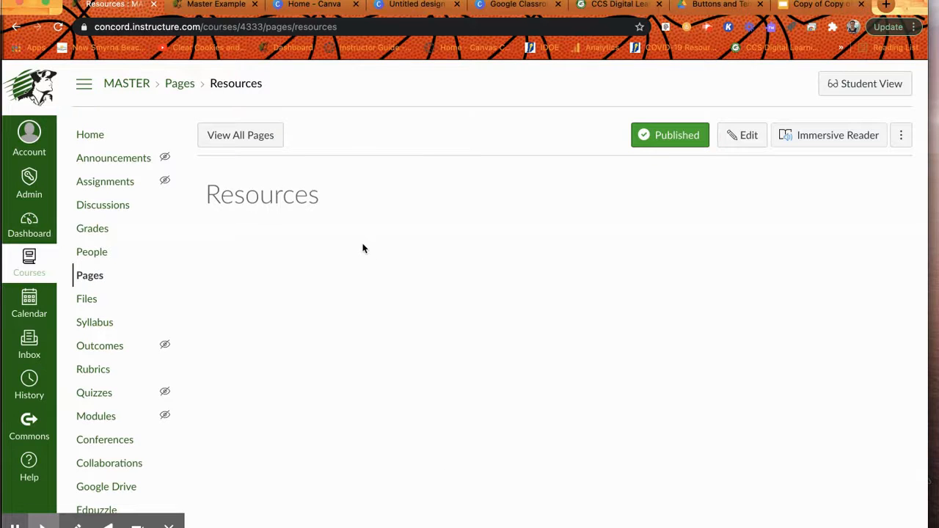
{"action": "left_click", "coordinate": [91, 137]}
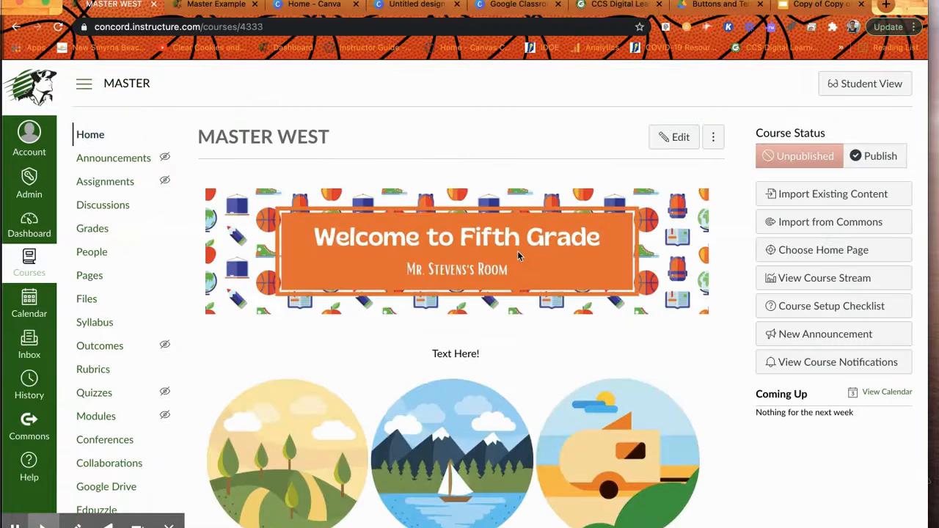
Step: Review the banner, text and picture buttons on the course home page, with a brief look at the Buttons and Template Samples folder in Google Drive
{"action": "scroll", "coordinate": [548, 307], "scroll_direction": "down", "scroll_amount": 3}
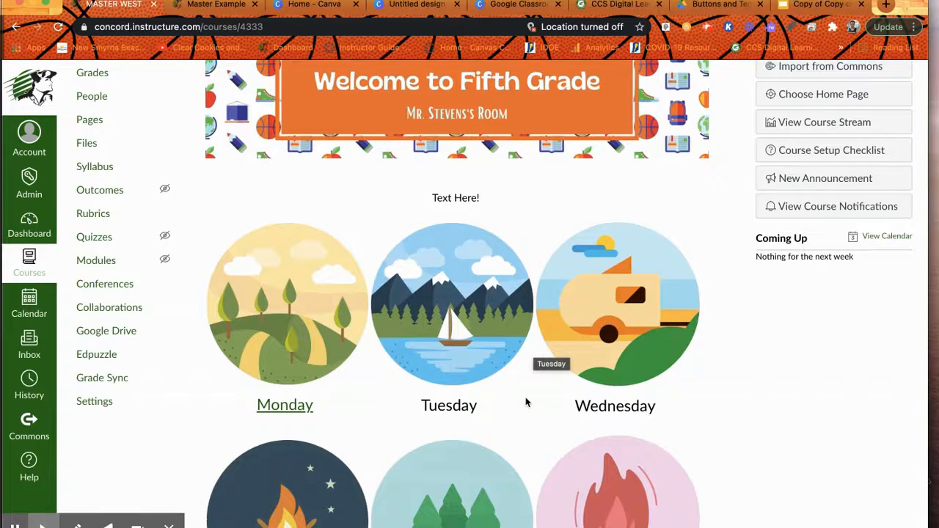
{"action": "scroll", "coordinate": [526, 402], "scroll_direction": "down", "scroll_amount": 1}
{"action": "scroll", "coordinate": [525, 402], "scroll_direction": "up", "scroll_amount": 1}
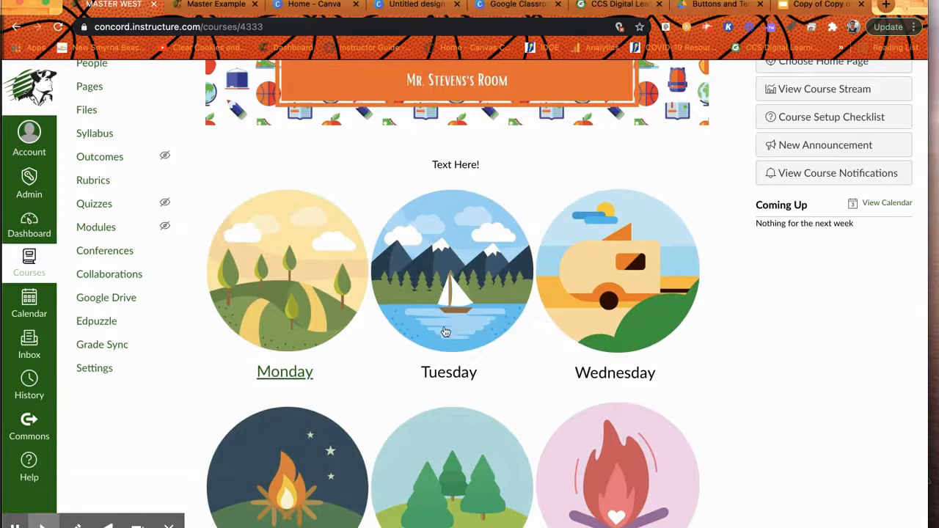
{"action": "left_click", "coordinate": [701, 7]}
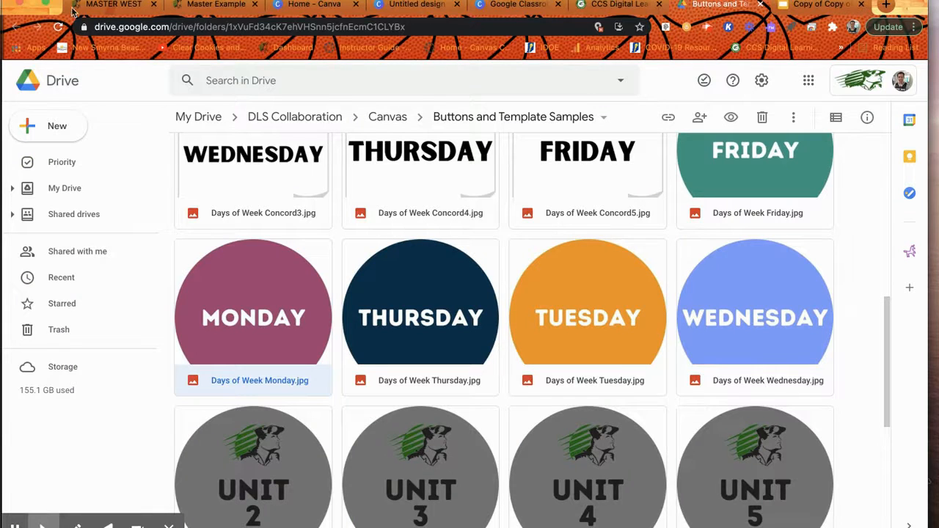
{"action": "left_click", "coordinate": [112, 4]}
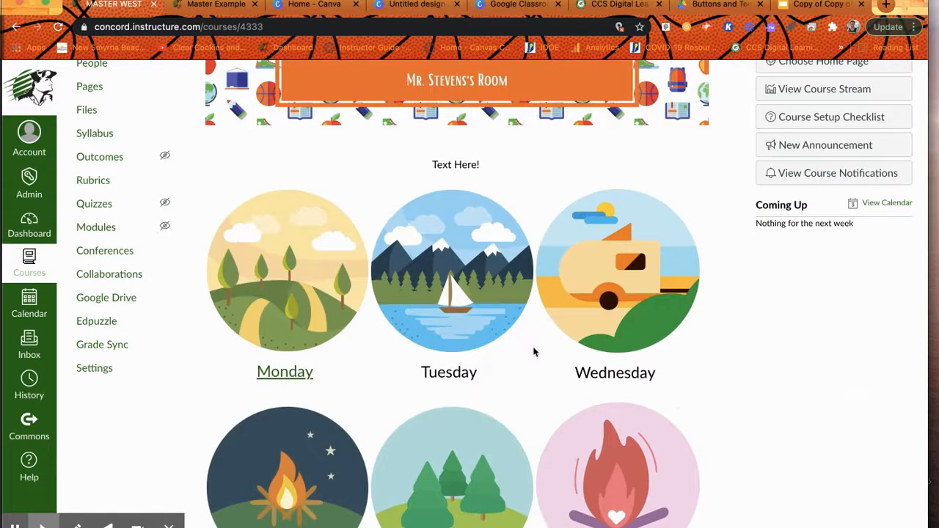
{"action": "scroll", "coordinate": [534, 352], "scroll_direction": "up", "scroll_amount": 3}
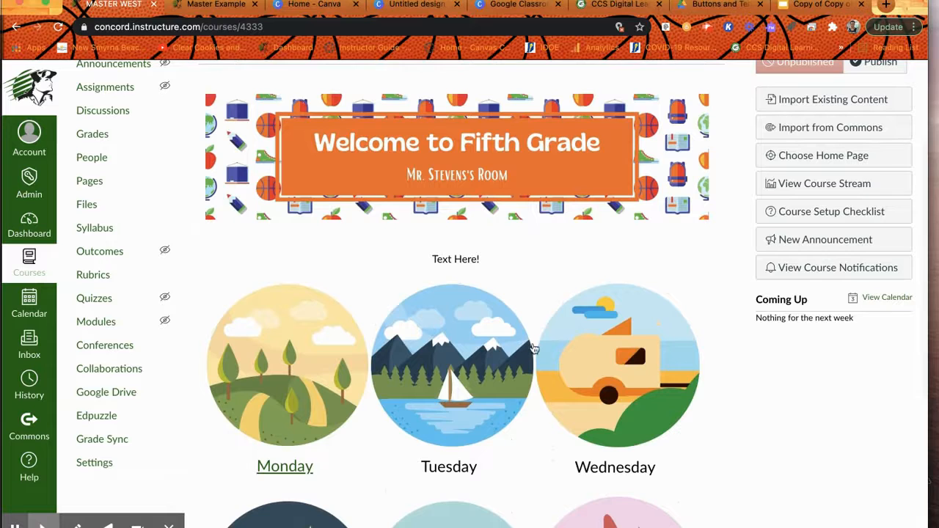
{"action": "scroll", "coordinate": [535, 344], "scroll_direction": "down", "scroll_amount": 2}
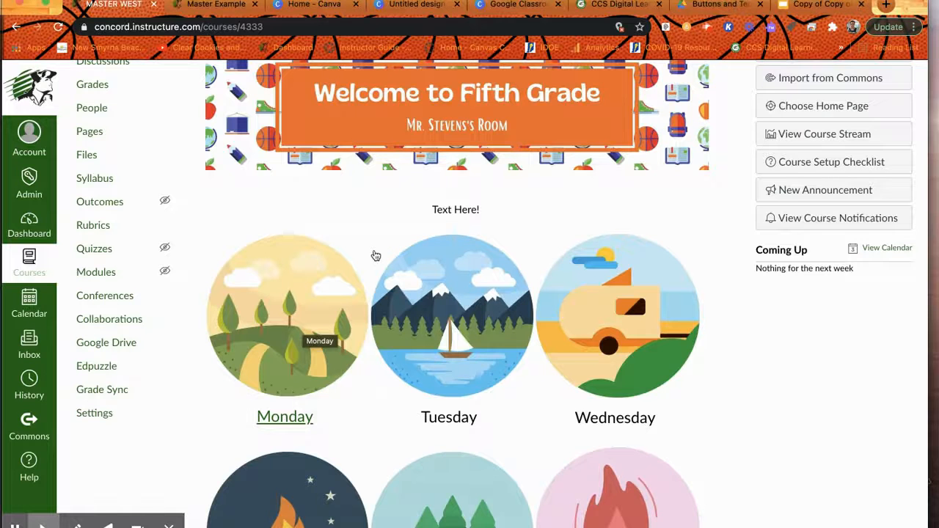
{"action": "scroll", "coordinate": [373, 256], "scroll_direction": "up", "scroll_amount": 1}
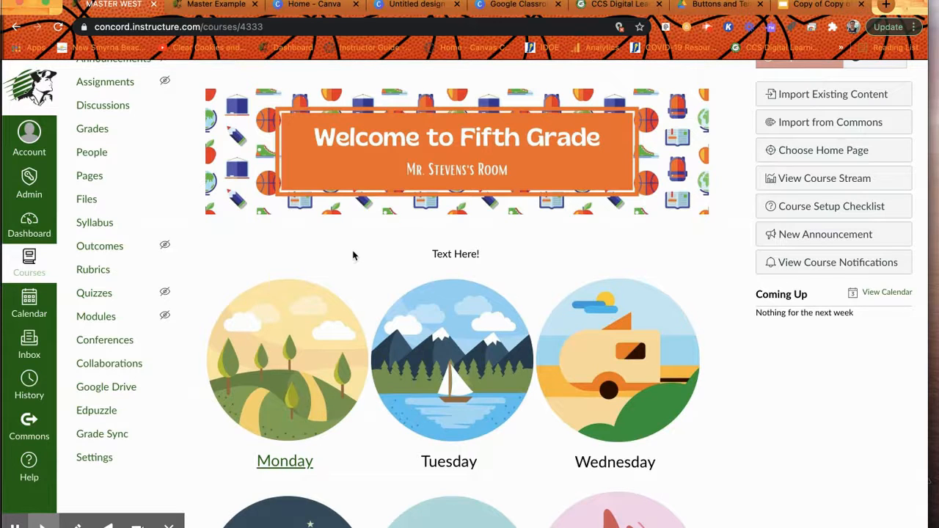
{"action": "scroll", "coordinate": [362, 254], "scroll_direction": "up", "scroll_amount": 2}
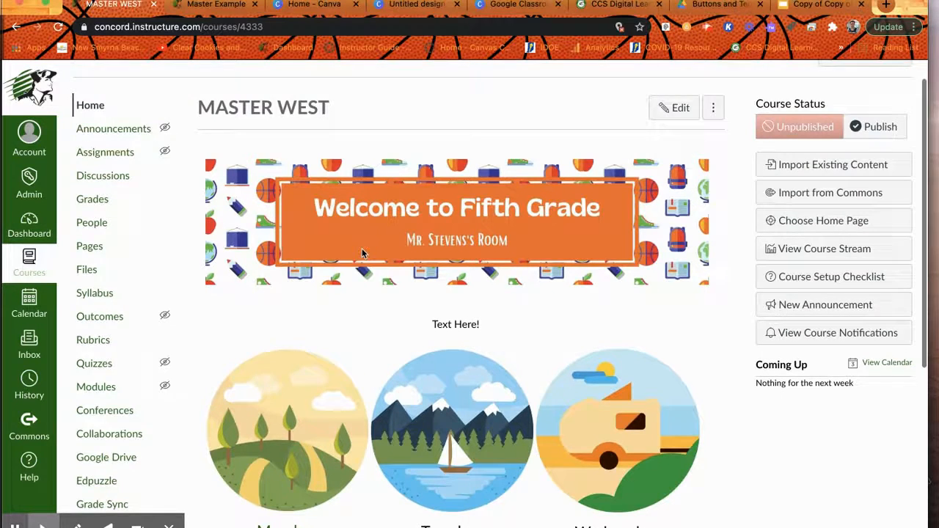
{"action": "scroll", "coordinate": [362, 253], "scroll_direction": "down", "scroll_amount": 3}
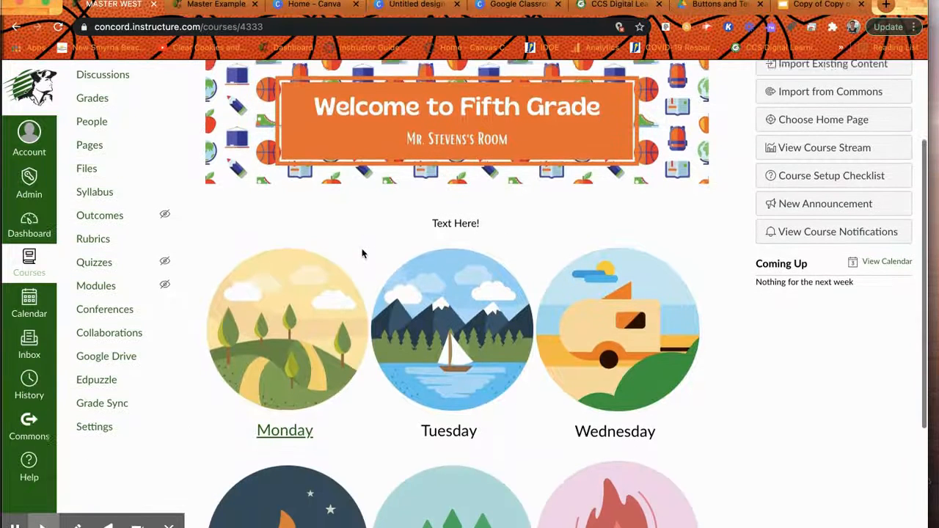